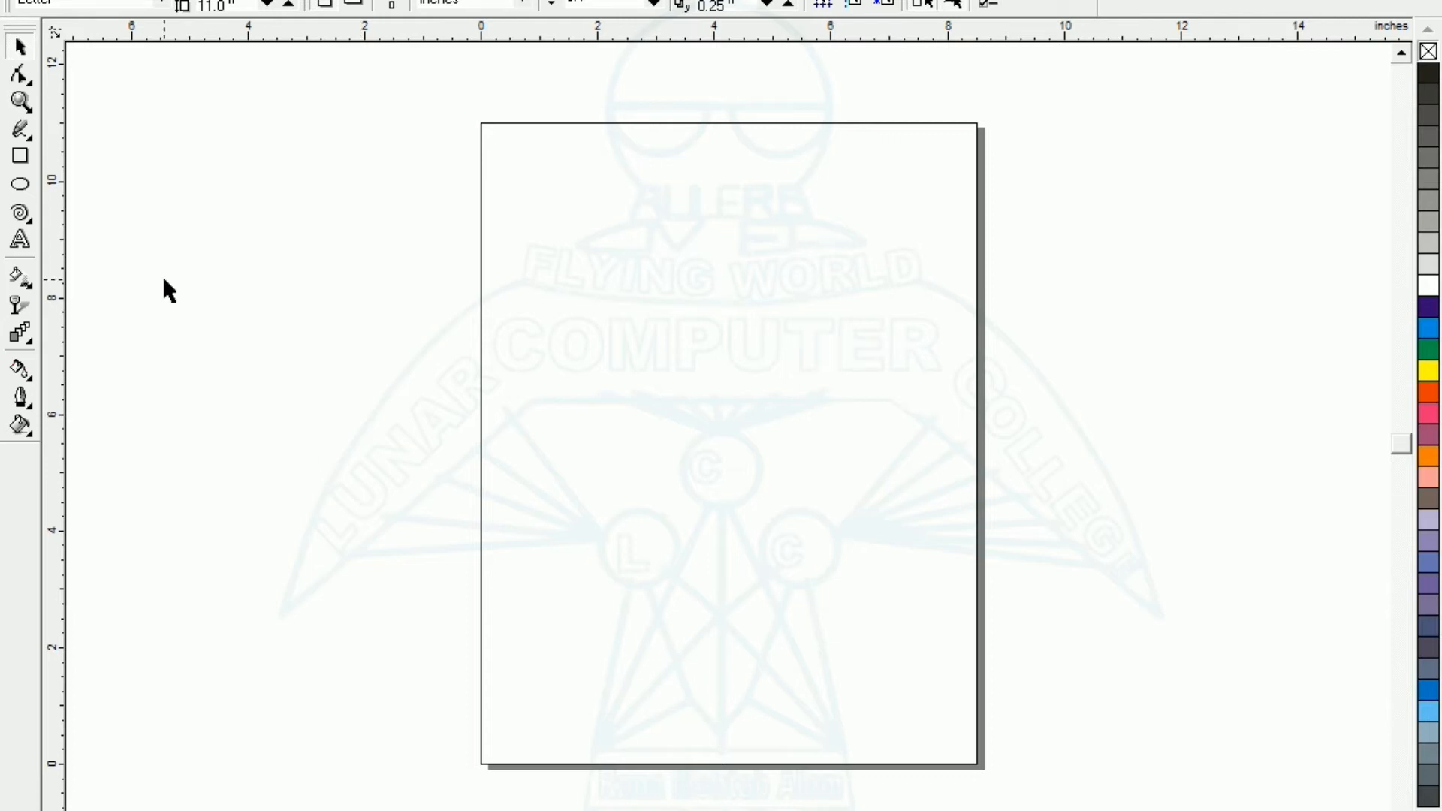
# Create a rectangle covering the whole page and open the Texture Fill settings for it.
pyautogui.doubleClick(20, 159)
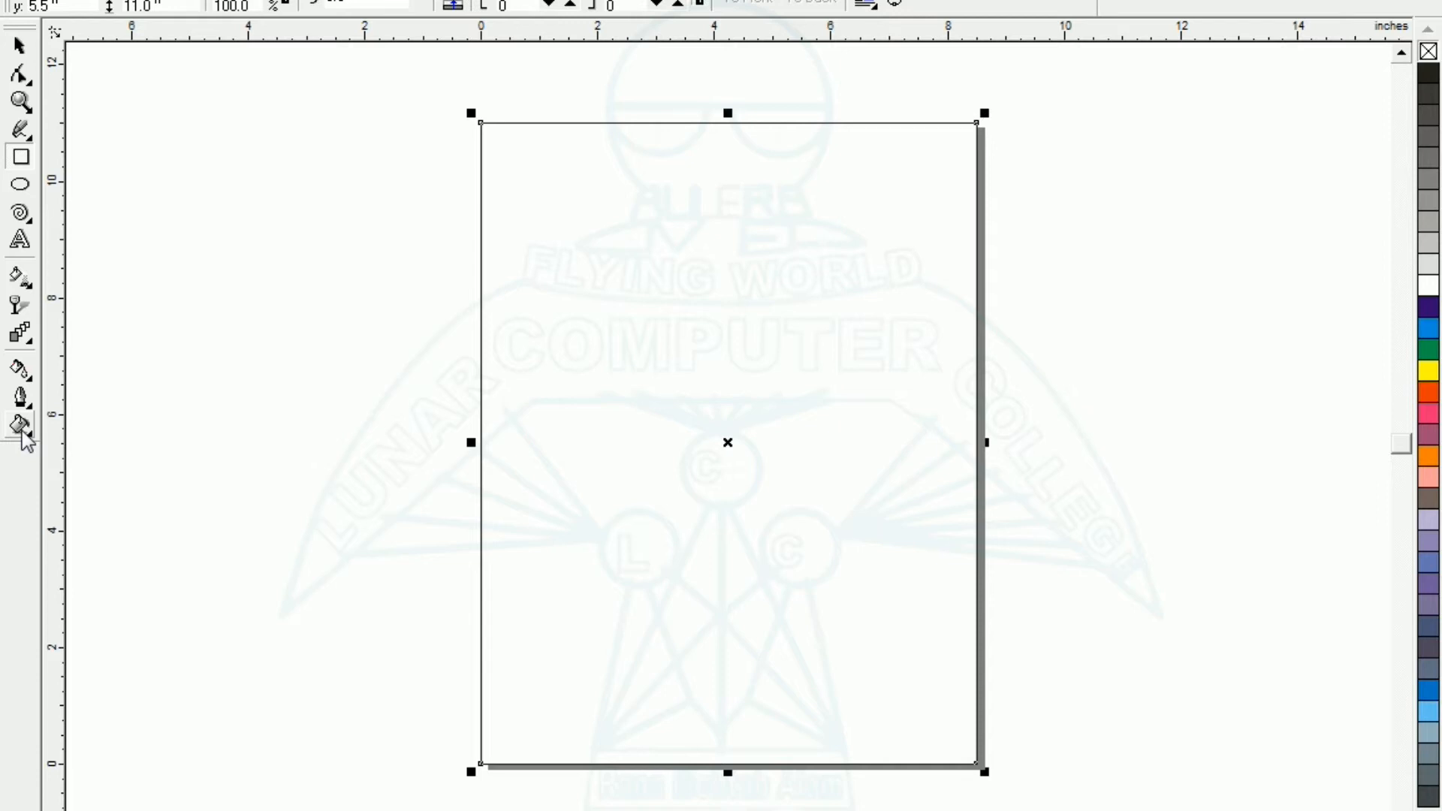
pyautogui.click(51, 263)
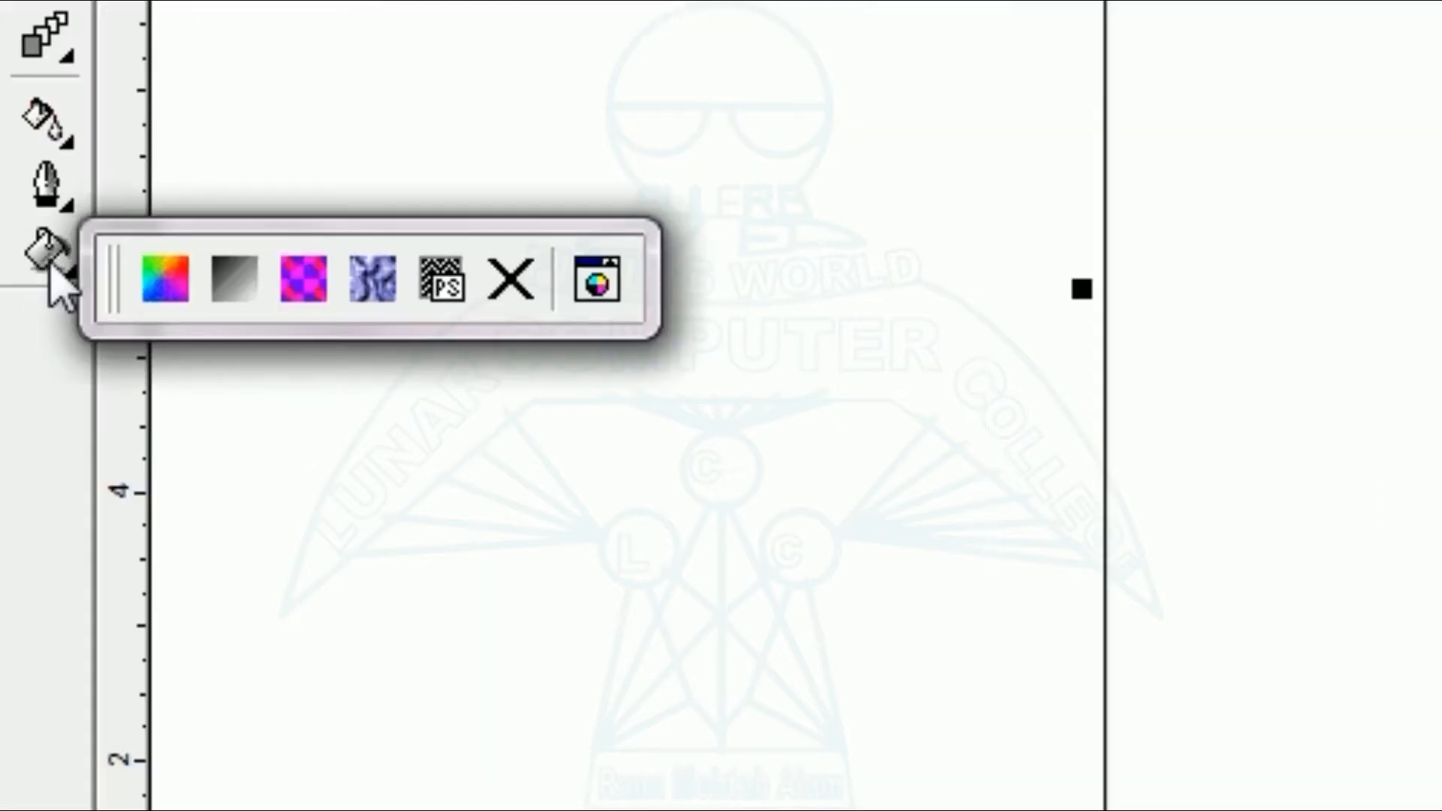
pyautogui.click(376, 289)
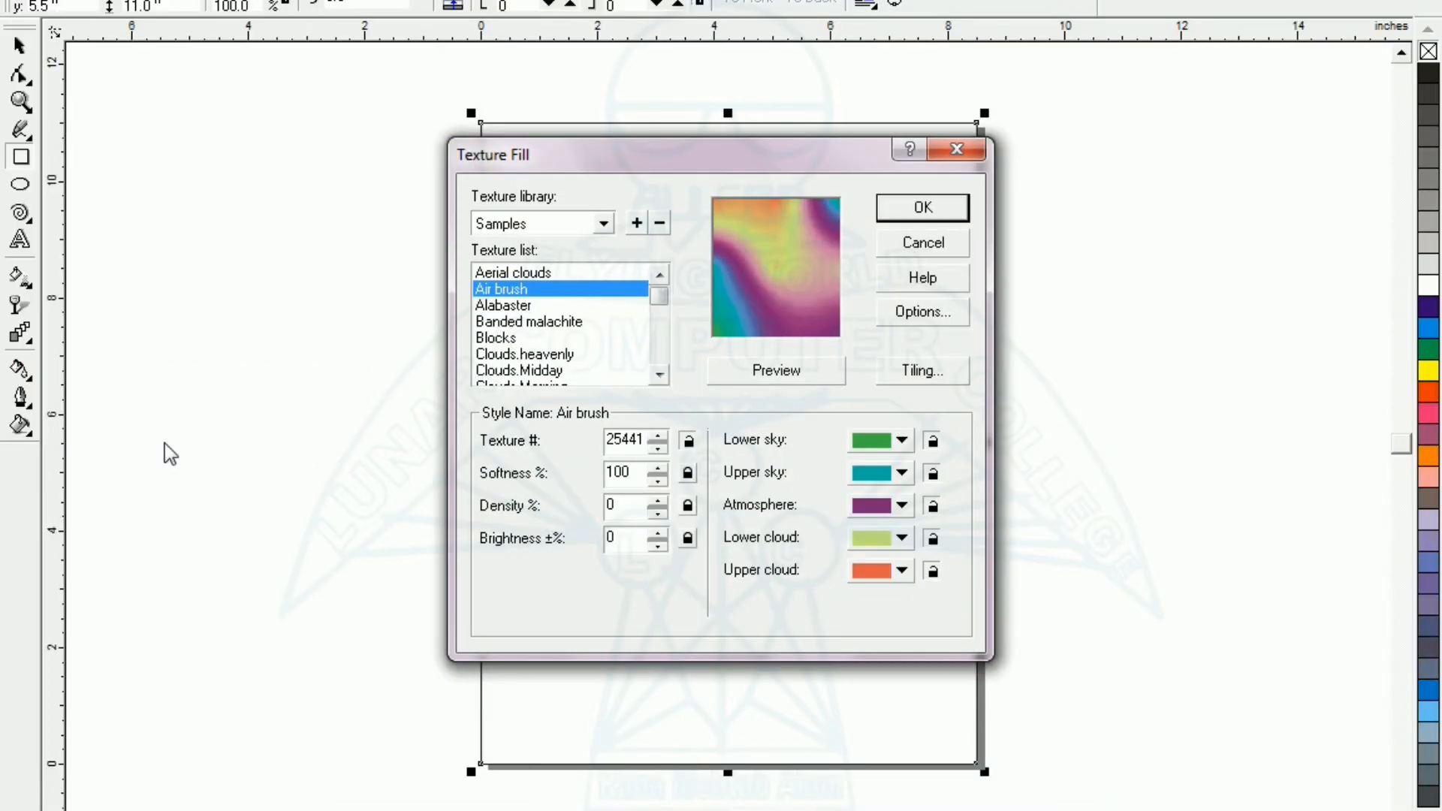
# Fill the page-size rectangle with the Ribbon candy texture from the Samples library and deselect it.
pyautogui.click(518, 306)
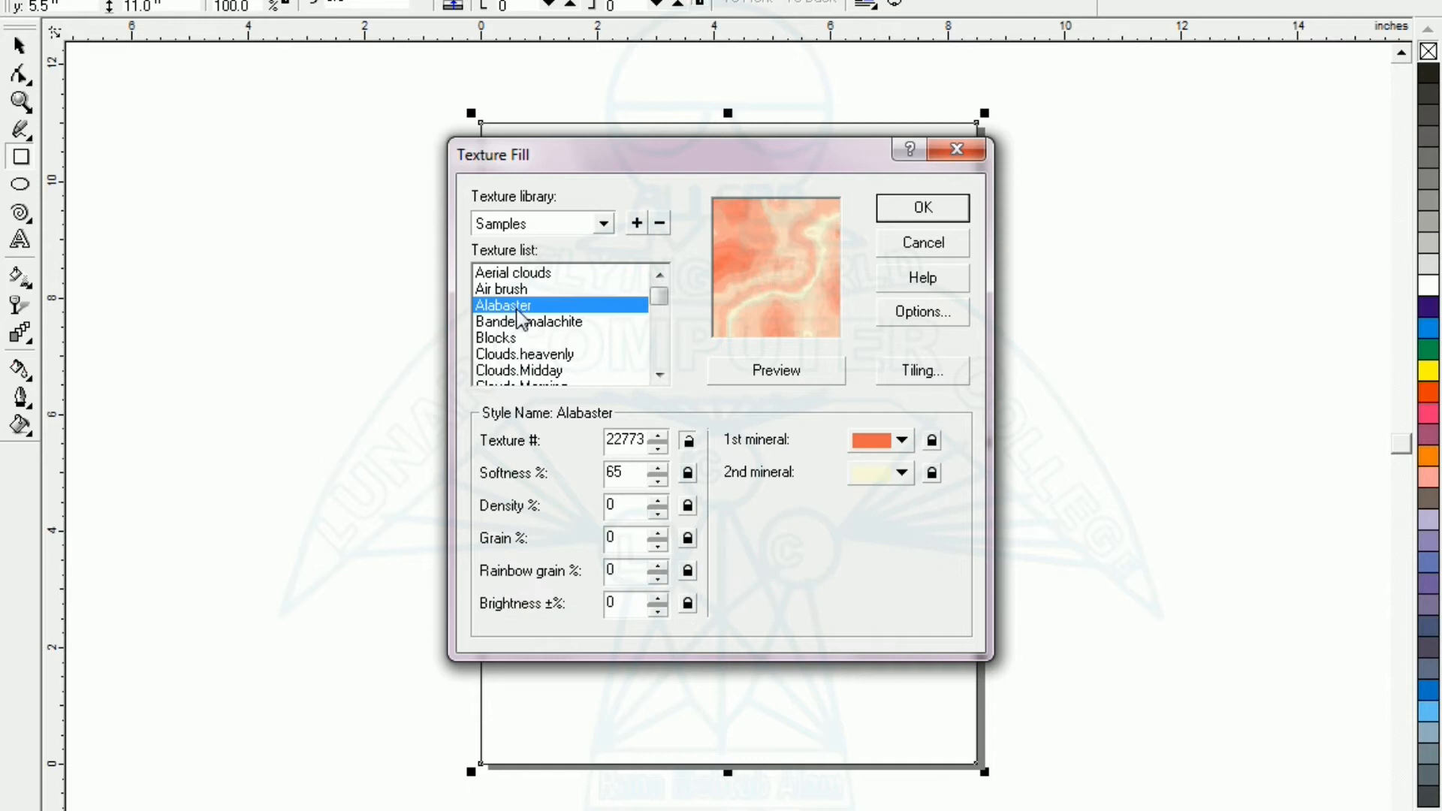
pyautogui.press('Down')
pyautogui.press('Down')
pyautogui.press('Down')
pyautogui.press('Down')
pyautogui.press('Down')
pyautogui.press('Down')
pyautogui.press('Down')
pyautogui.press('Down')
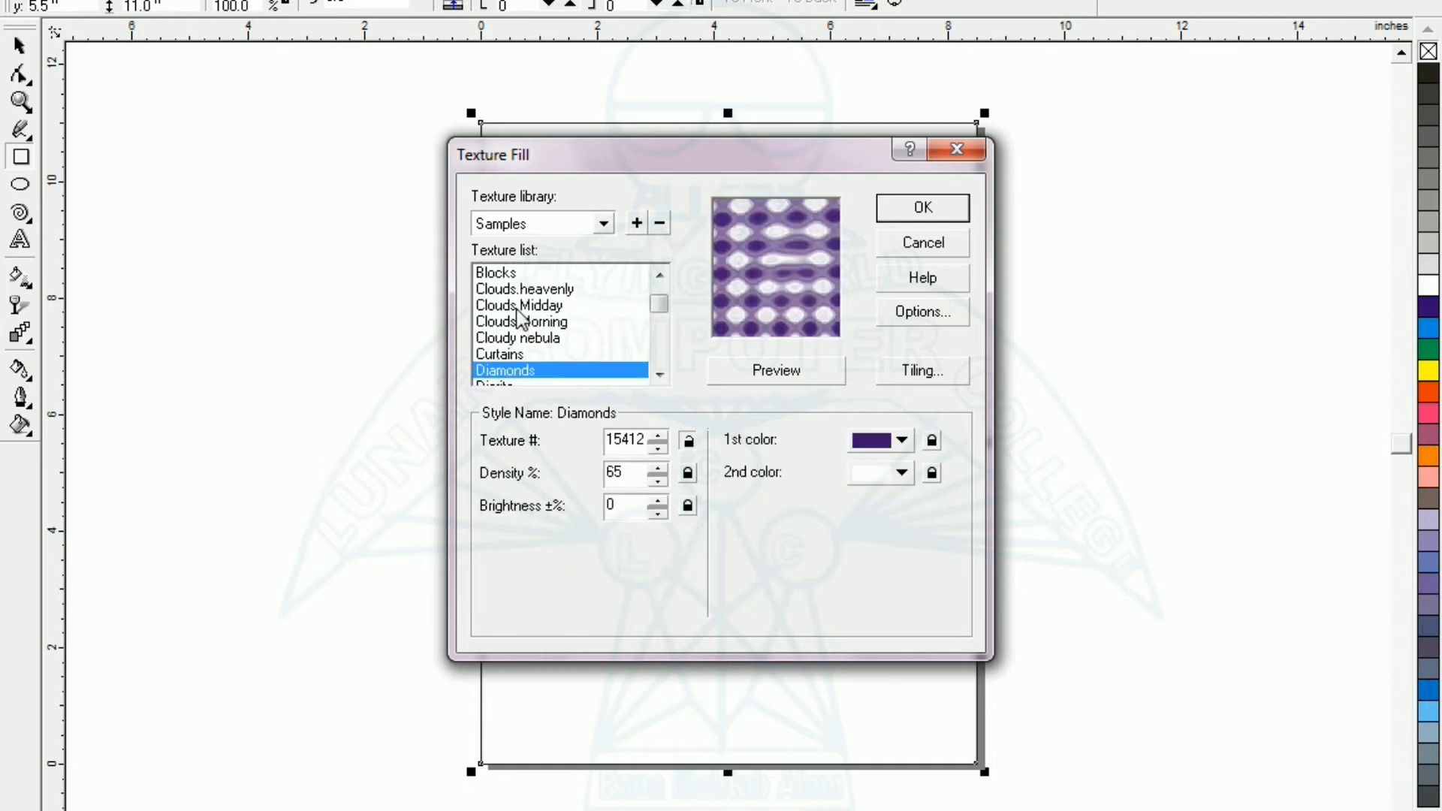
pyautogui.press('Up')
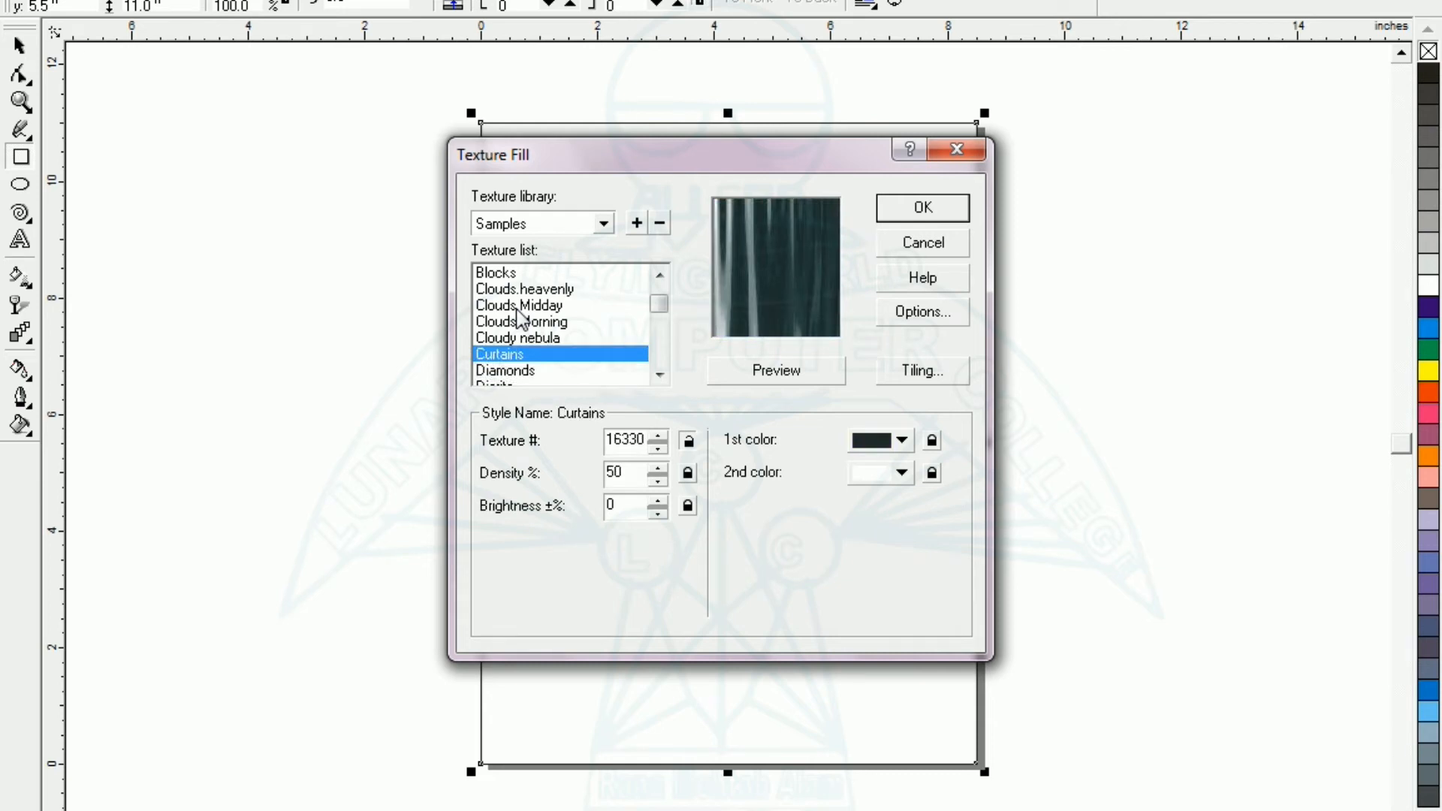
pyautogui.press('Down')
pyautogui.press('Down')
pyautogui.press('Down')
pyautogui.press('Down')
pyautogui.press('Down')
pyautogui.press('Down')
pyautogui.press('Down')
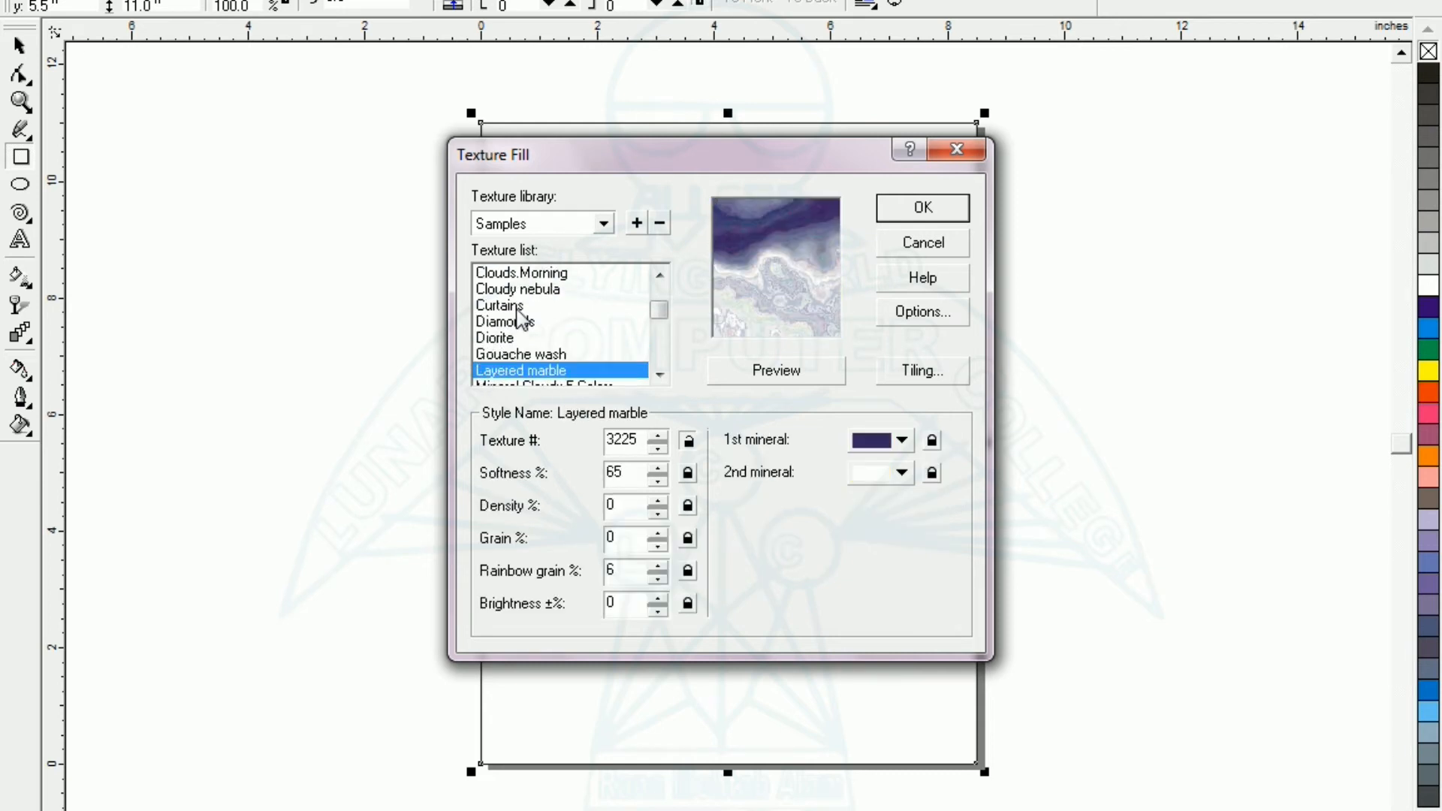
pyautogui.press('Down')
pyautogui.press('Down')
pyautogui.press('Down')
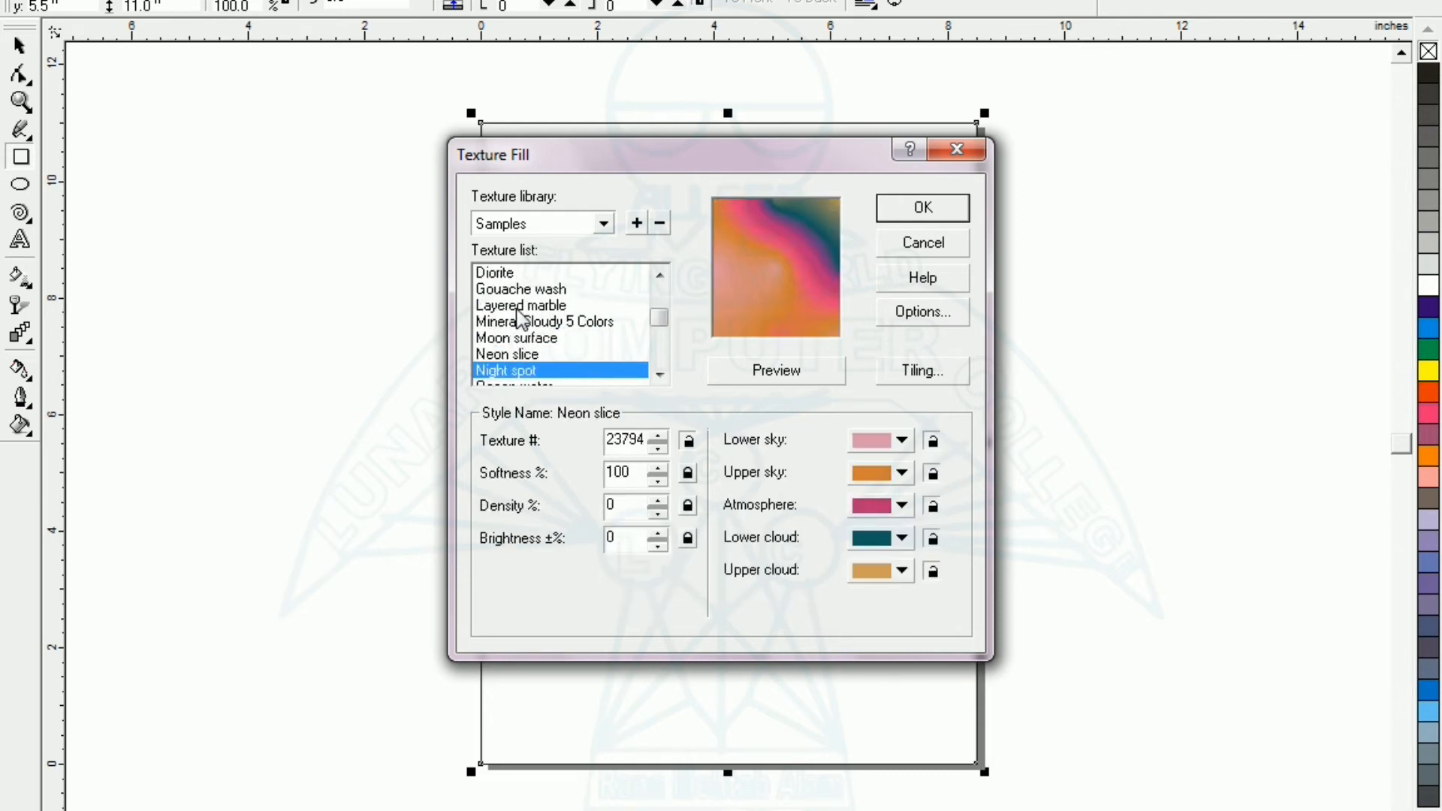
pyautogui.press('Down')
pyautogui.press('Down')
pyautogui.press('Down')
pyautogui.press('Down')
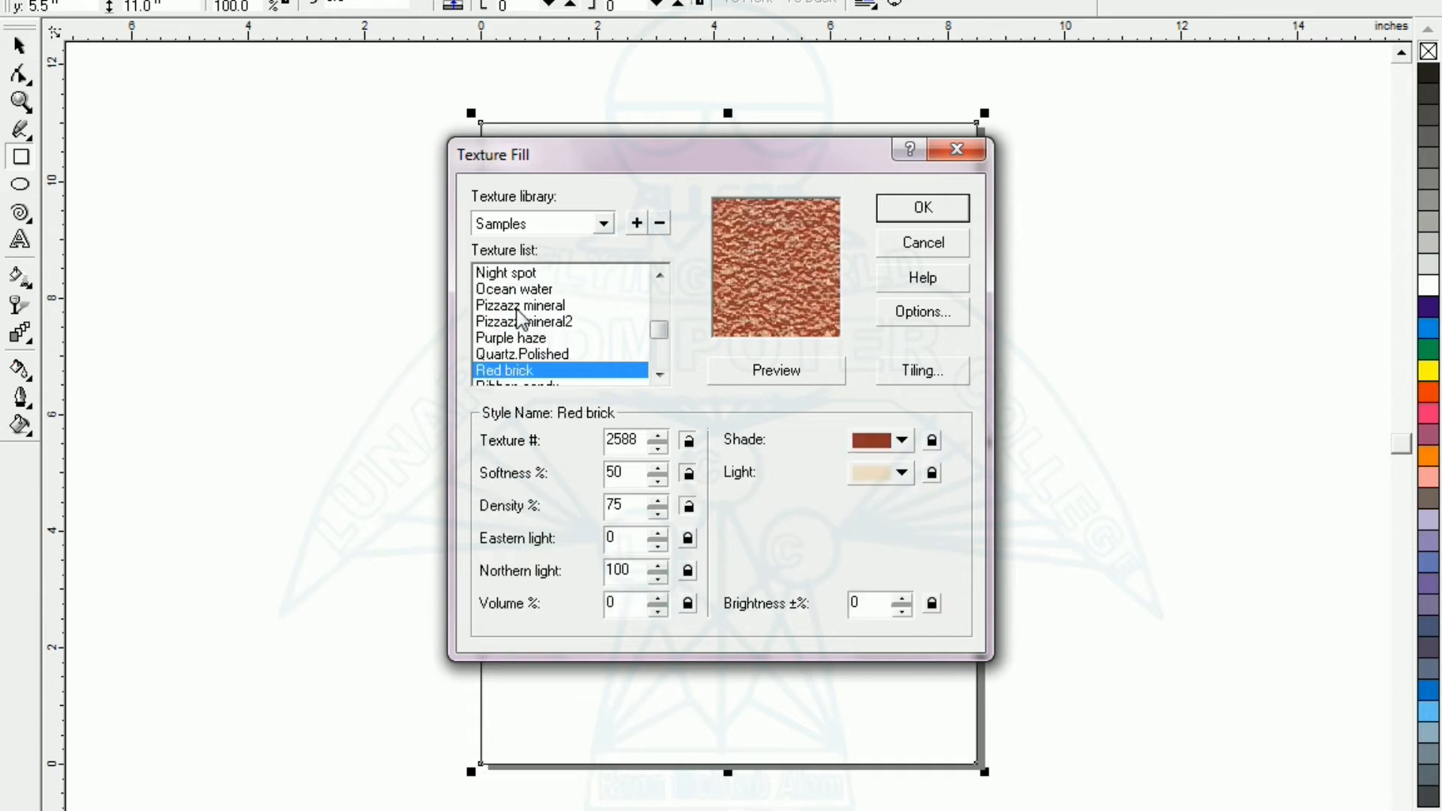
pyautogui.press('Down')
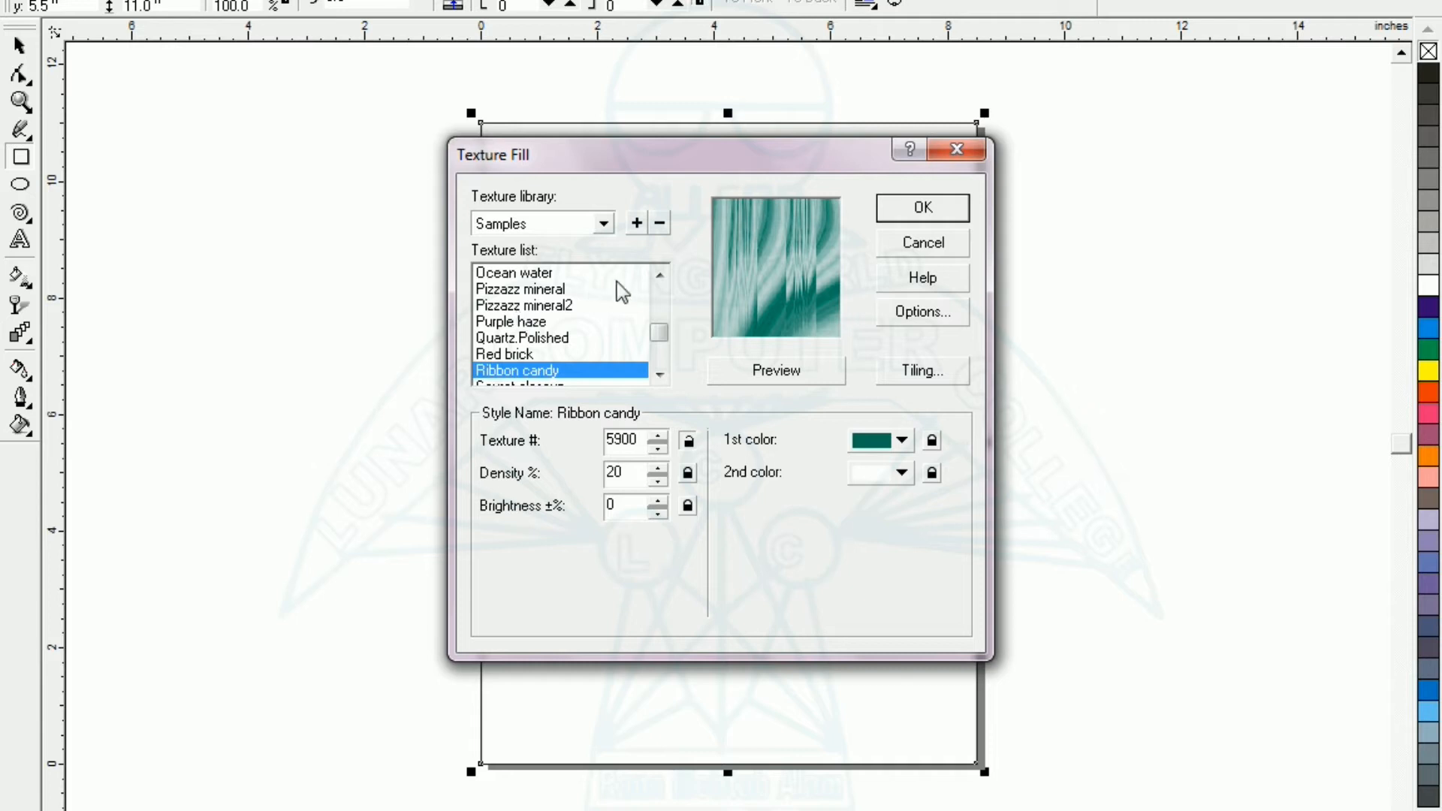
pyautogui.click(919, 207)
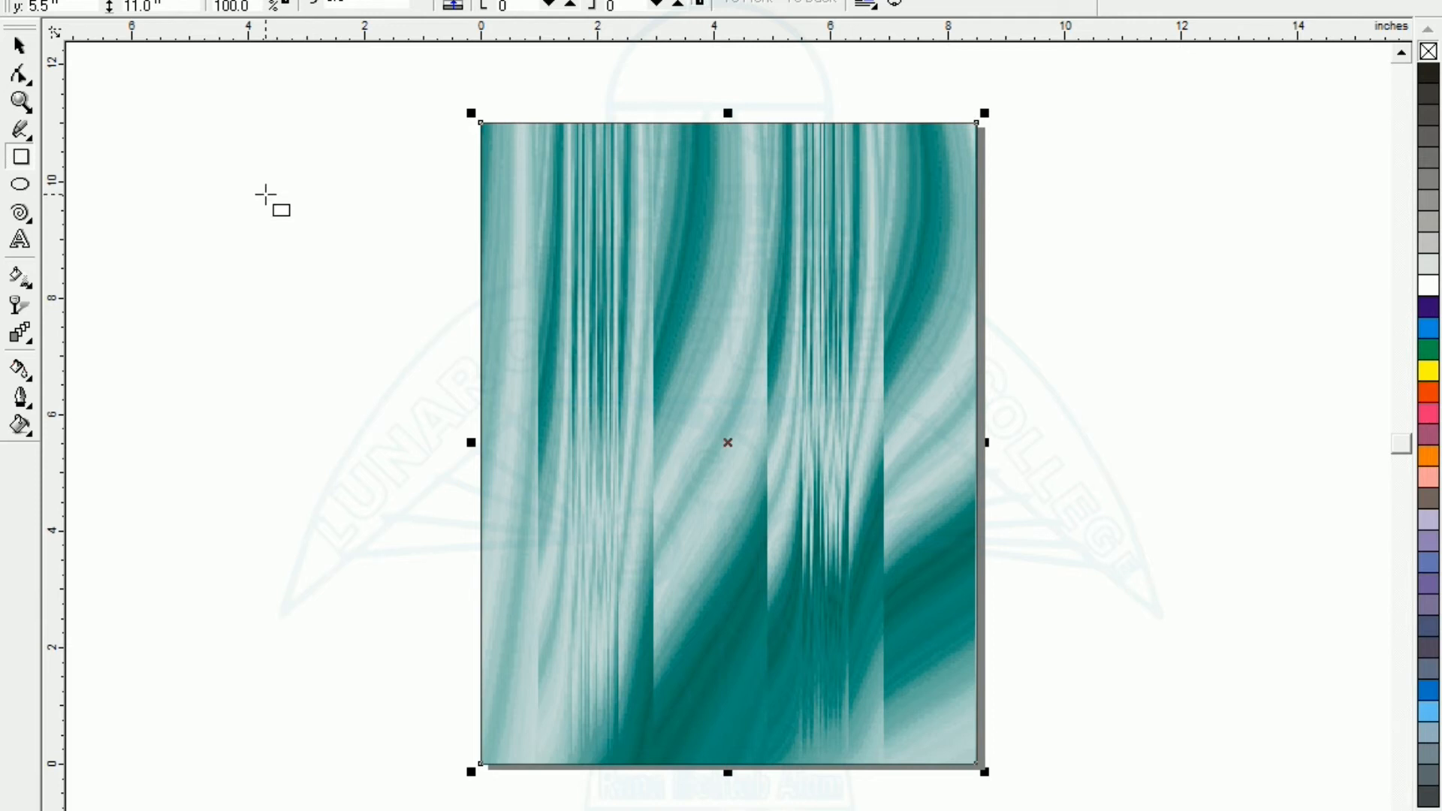
pyautogui.click(19, 46)
pyautogui.click(230, 313)
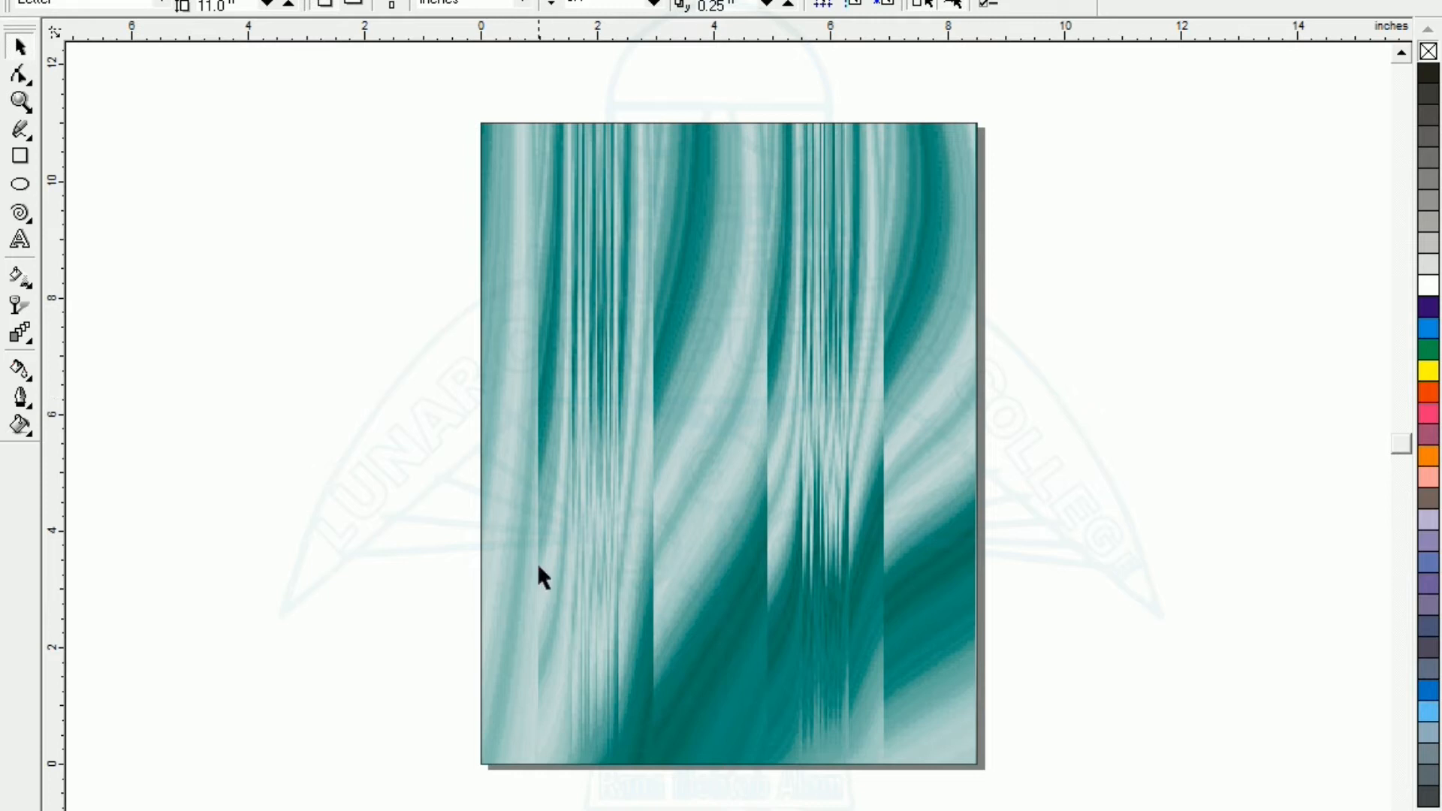
# Add a white page-wide band 2.75 inches high across the lower part of the page, centred vertically at about 2.943 inches.
pyautogui.doubleClick(20, 159)
pyautogui.moveTo(727, 114); pyautogui.dragTo(692, 356)
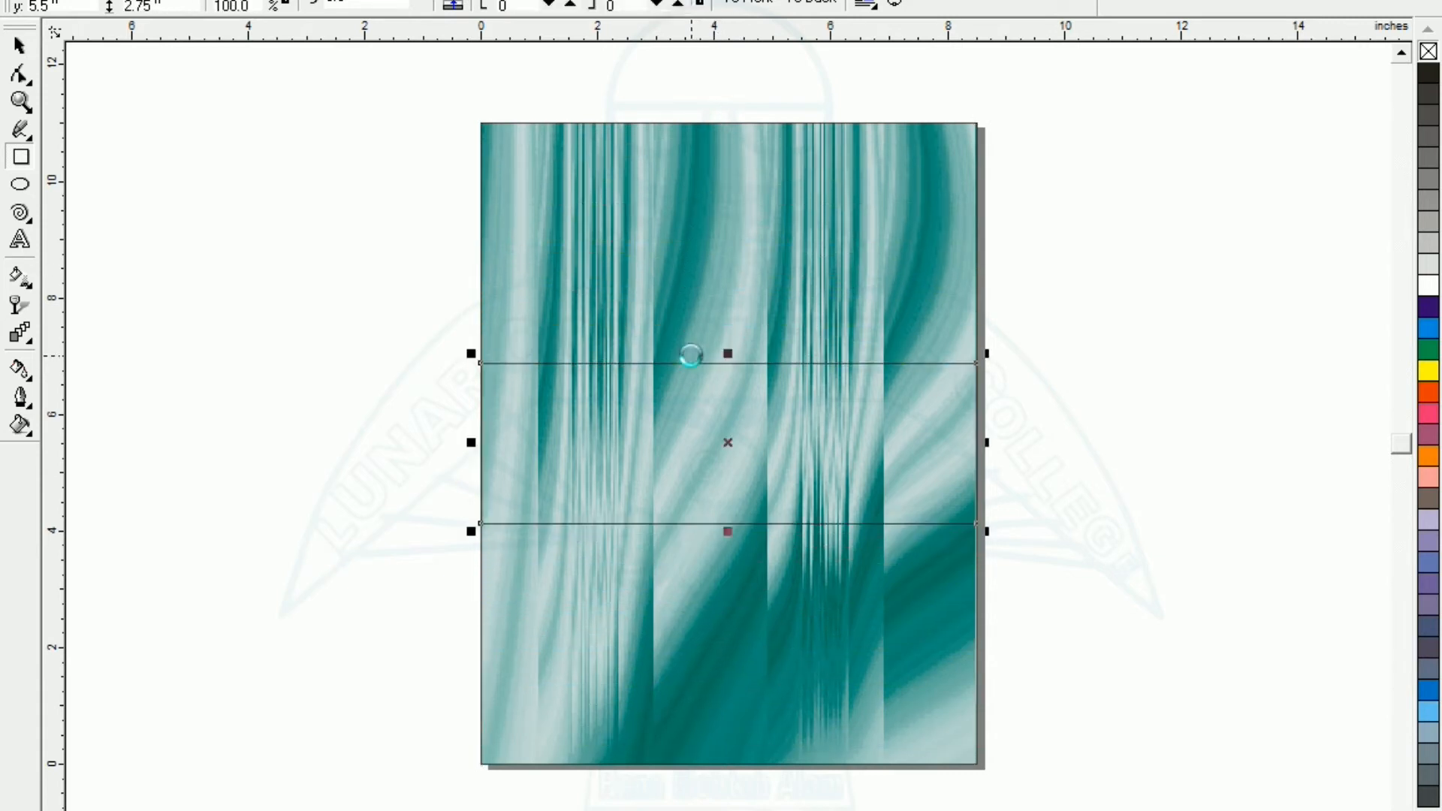
pyautogui.click(1426, 290)
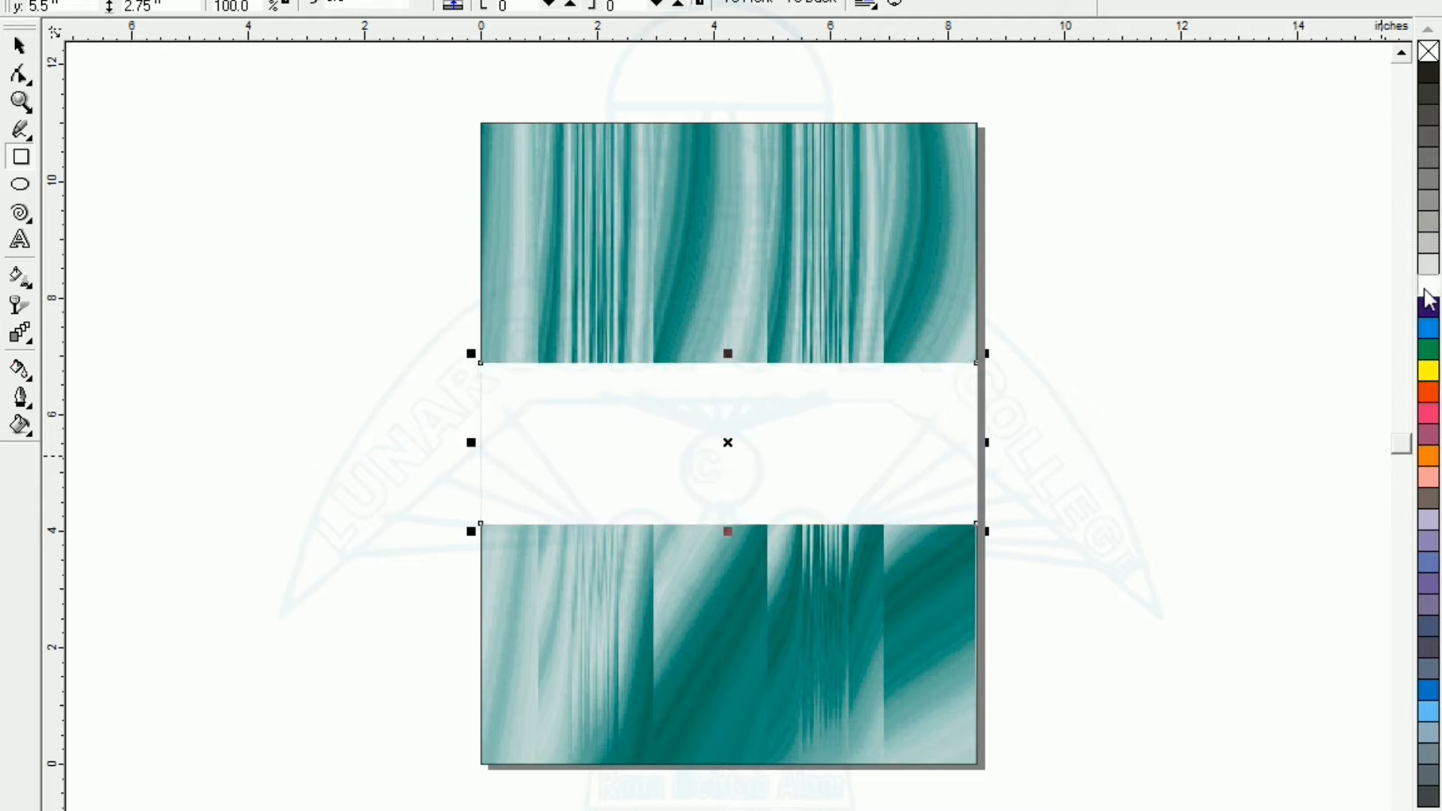
pyautogui.press('Escape')
pyautogui.moveTo(724, 578); pyautogui.dragTo(724, 592)
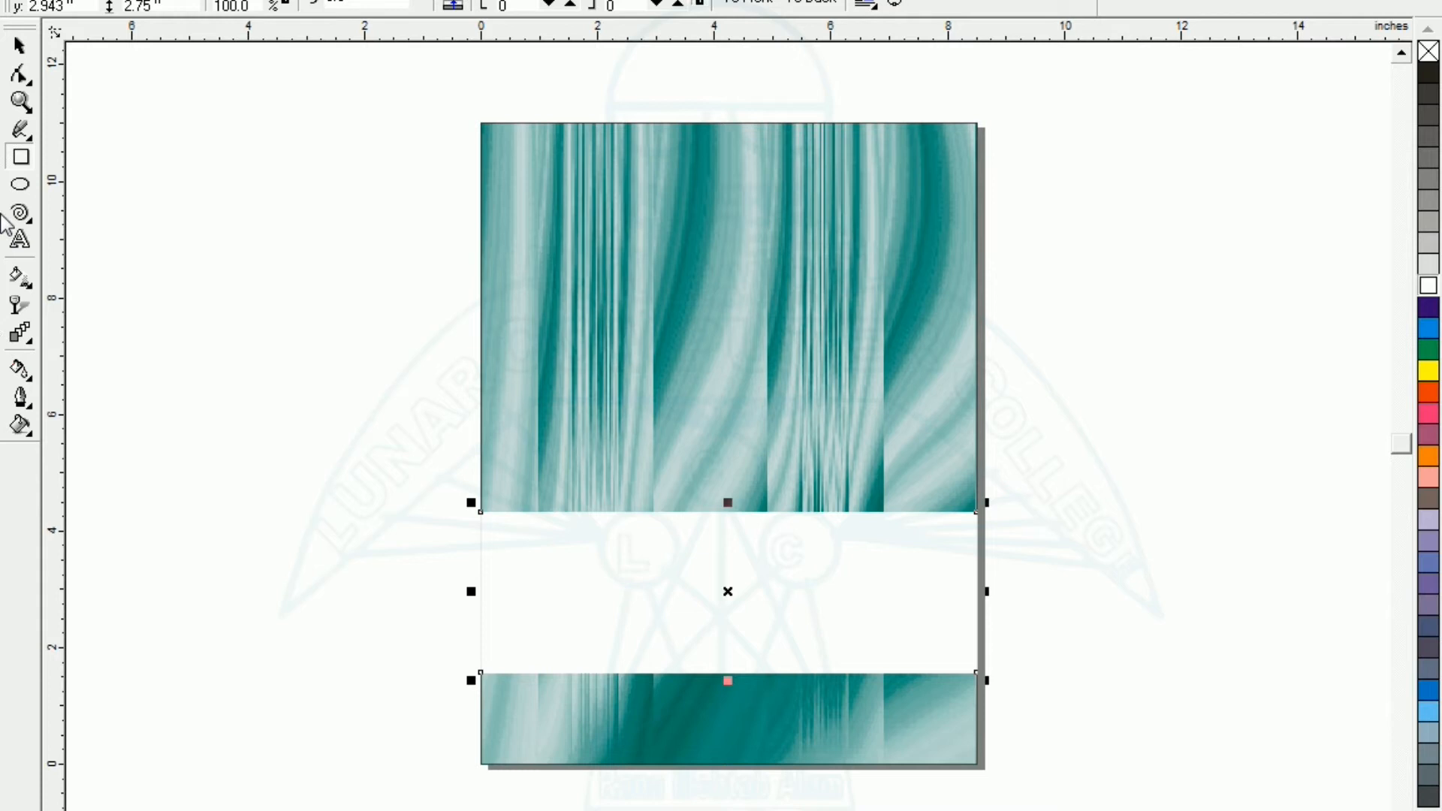
# Apply a horizontal fountain transparency to the white band, fading from left to right, with its midpoint shifted toward the band's right end.
pyautogui.click(16, 306)
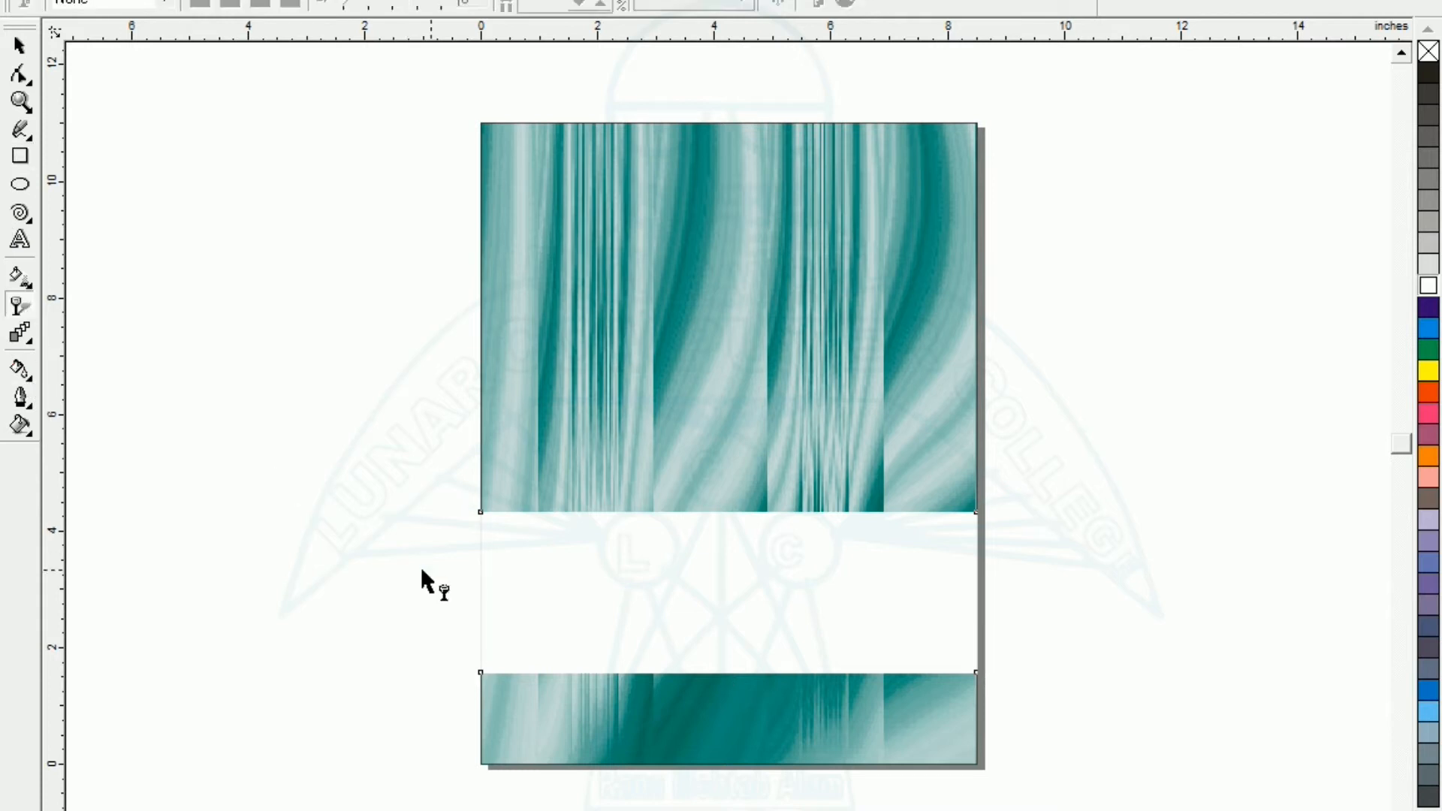
pyautogui.moveTo(430, 599); pyautogui.dragTo(1196, 598)
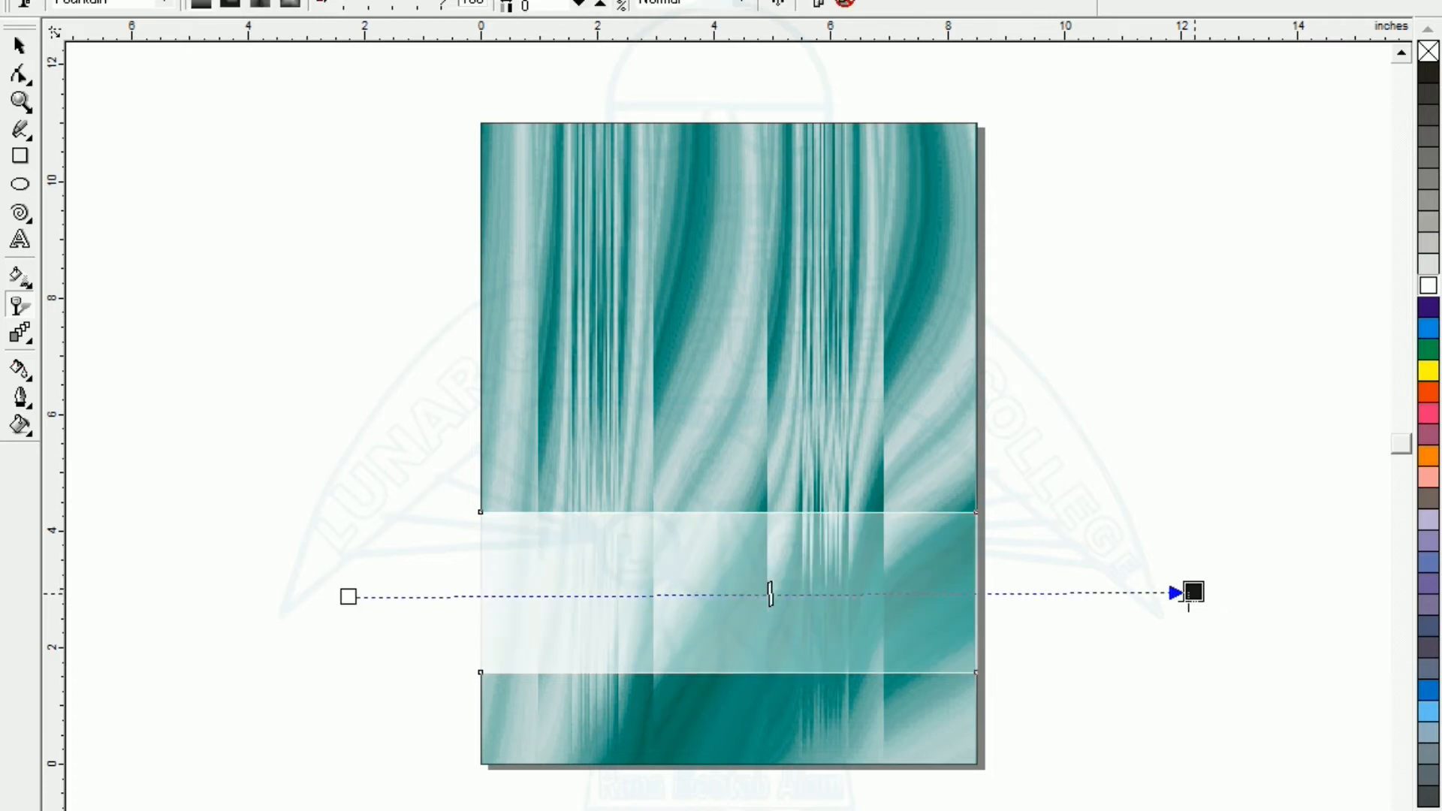
pyautogui.moveTo(770, 594); pyautogui.dragTo(886, 589)
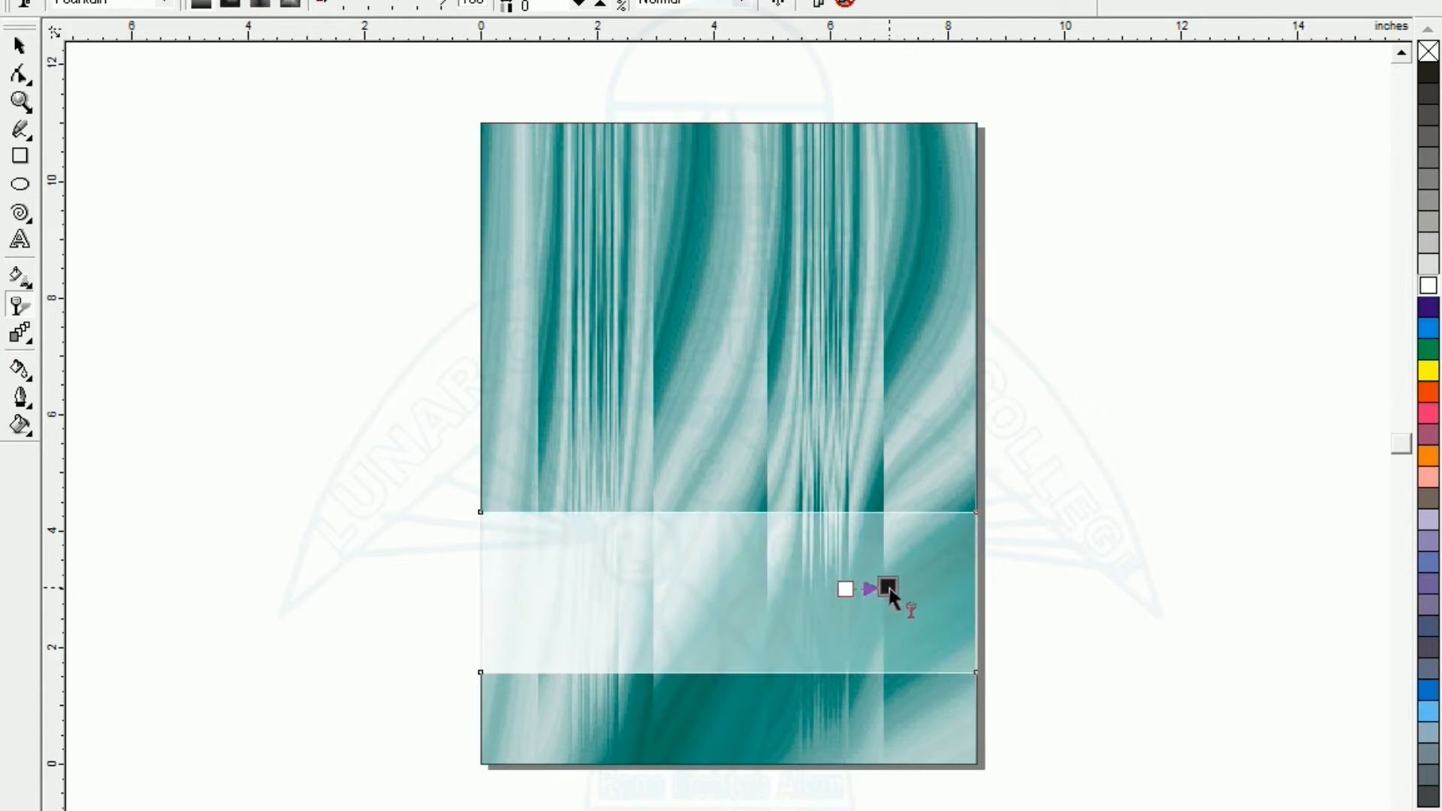
pyautogui.hotkey('ctrl', 'z')
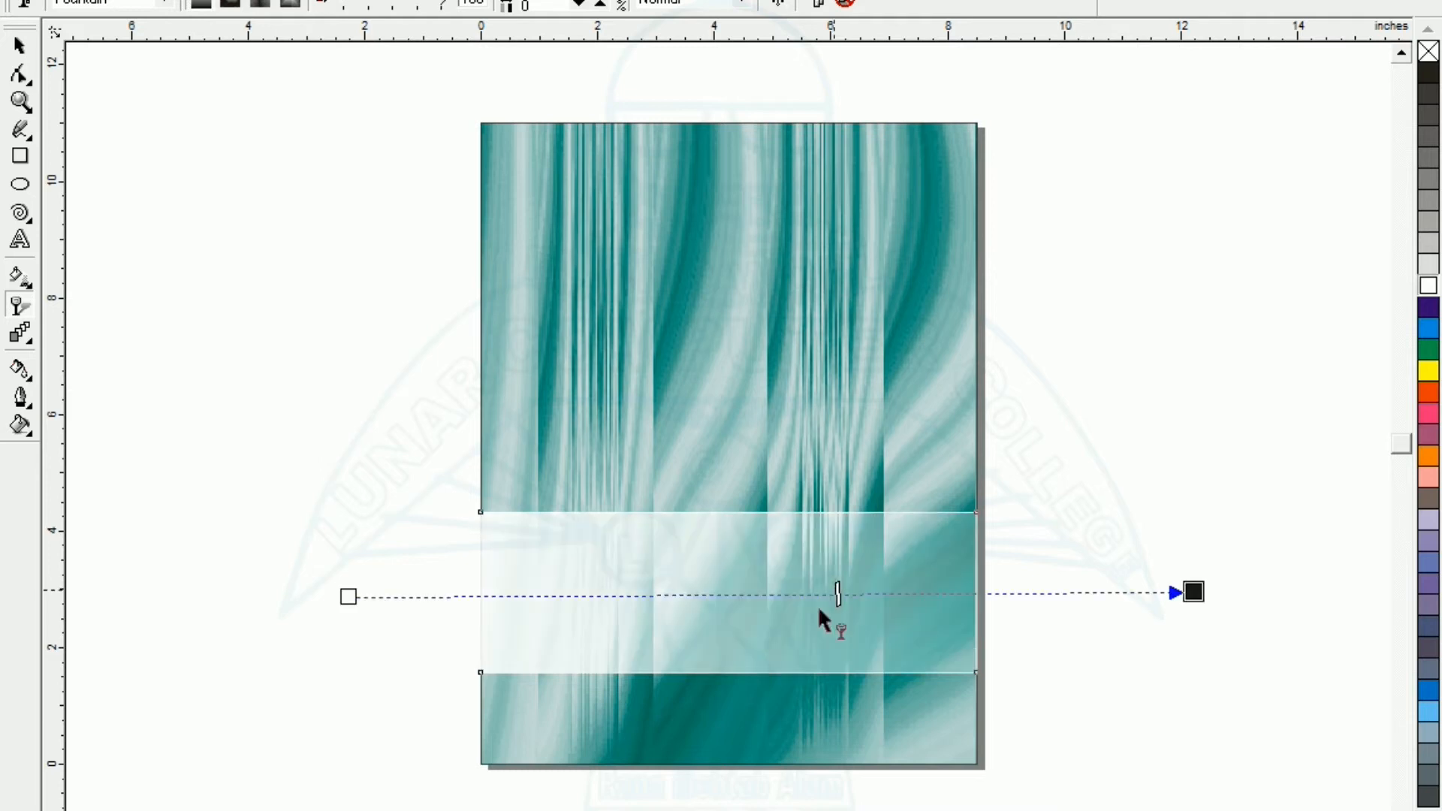
pyautogui.moveTo(837, 595); pyautogui.dragTo(941, 594)
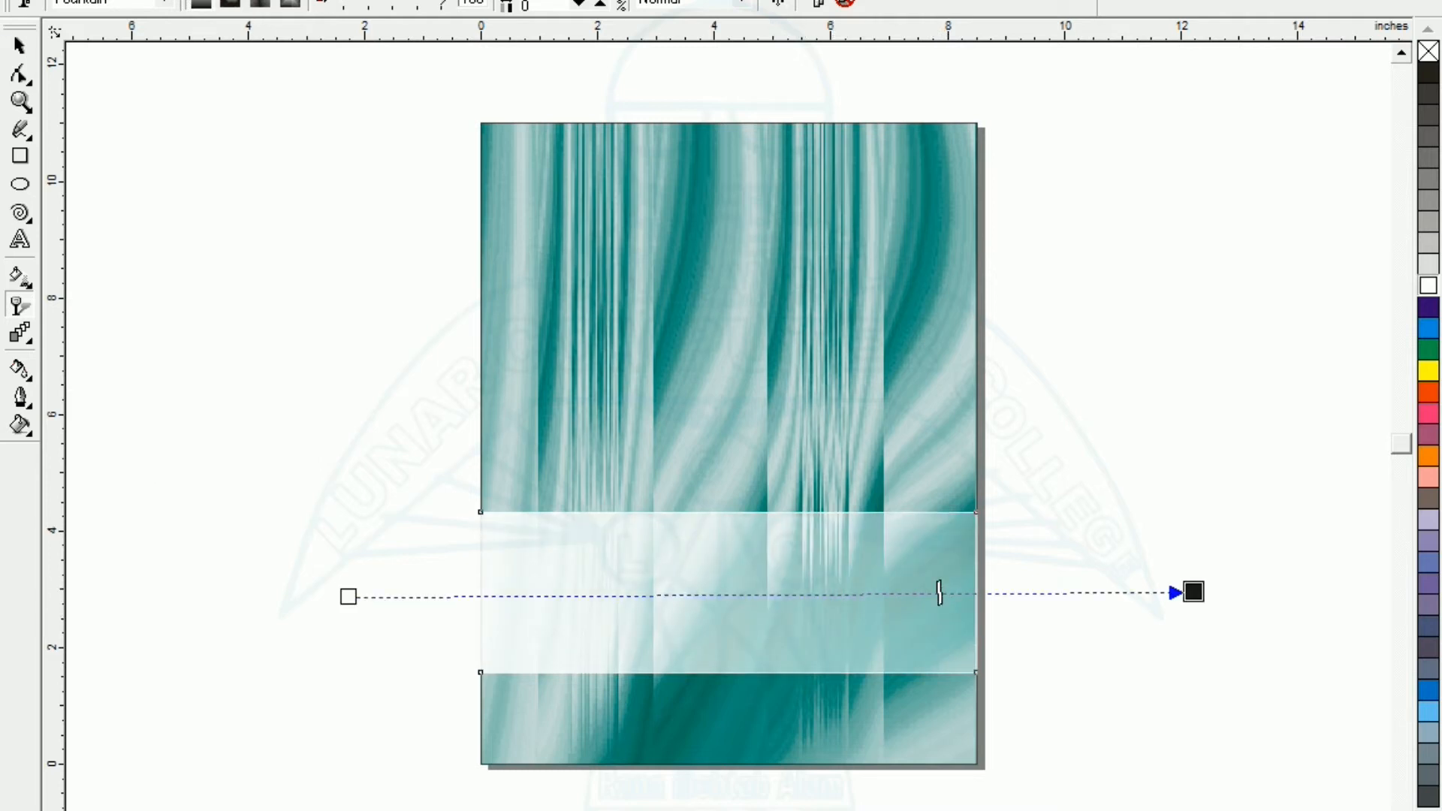
pyautogui.click(19, 46)
pyautogui.click(260, 368)
pyautogui.click(663, 631)
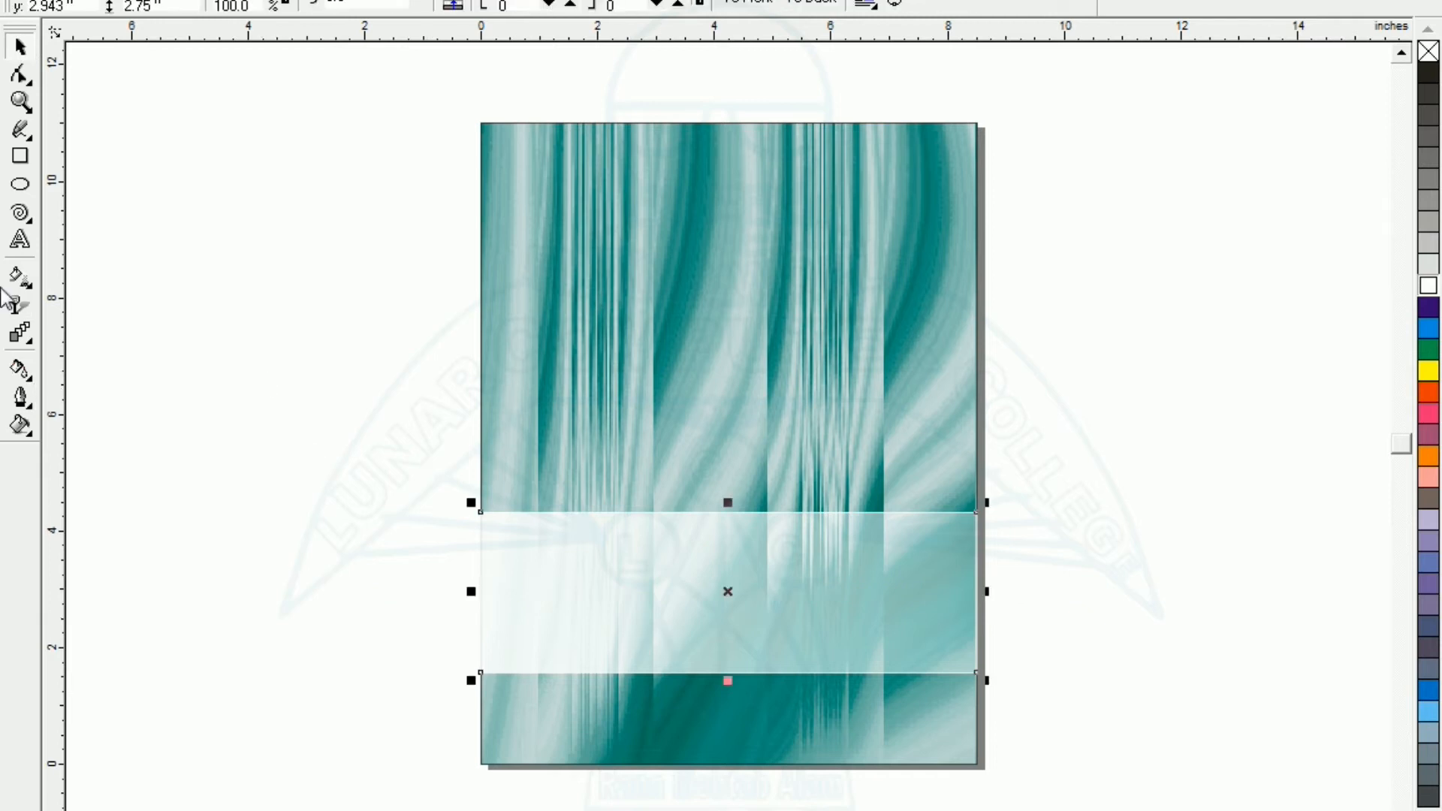
# Add a text label "Name" followed by a long underscore blank inside the band, and leave empty lines below it.
pyautogui.click(25, 247)
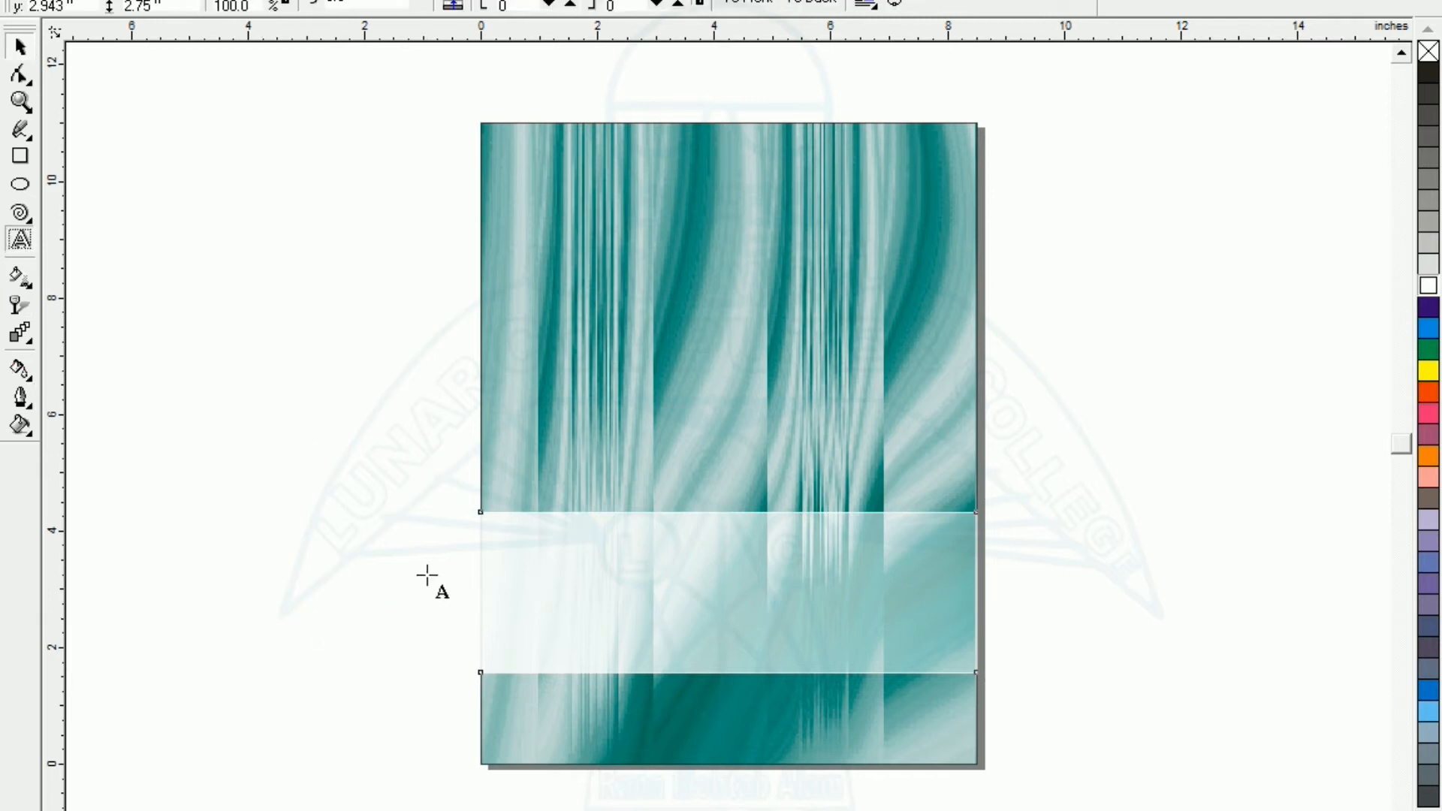
pyautogui.click(505, 554)
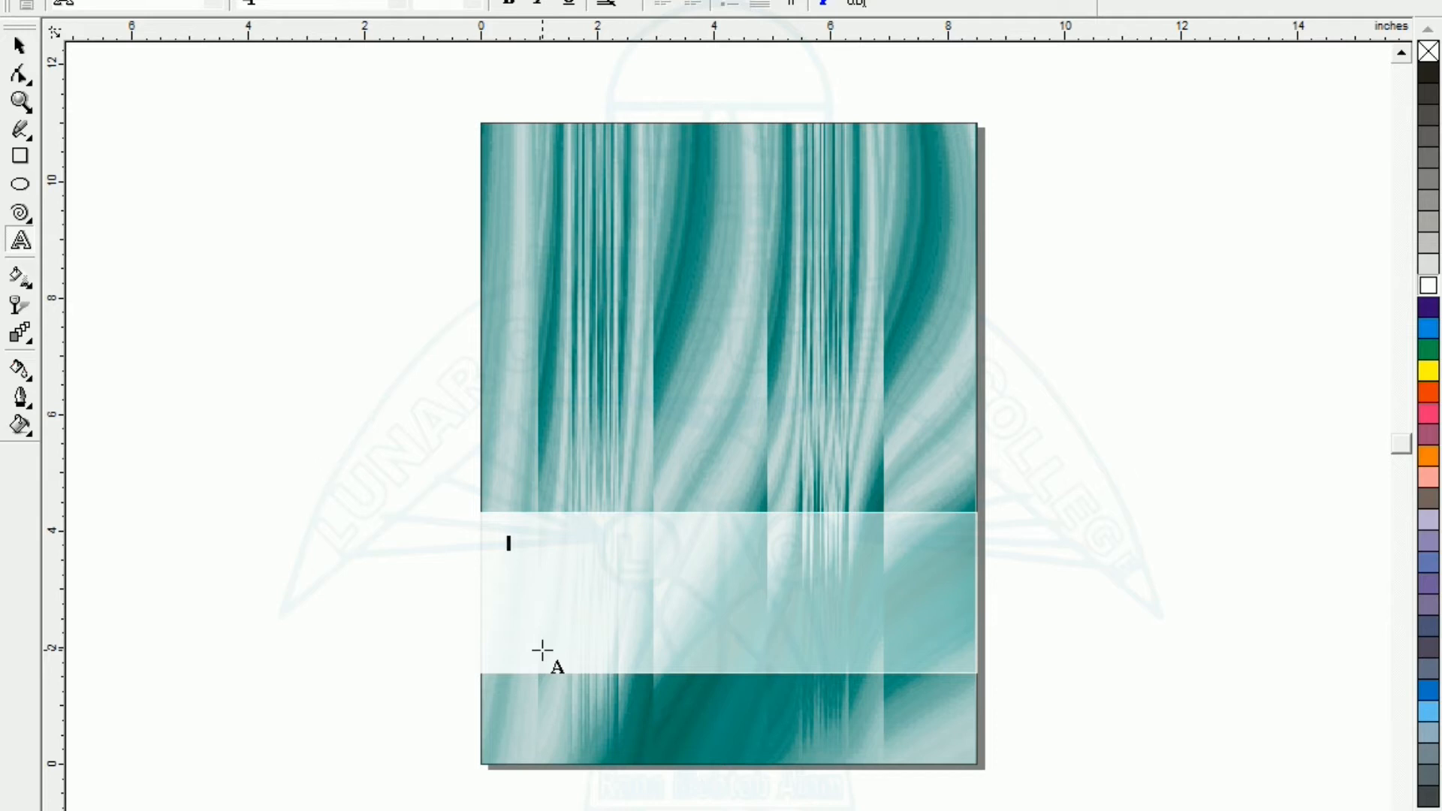
pyautogui.write('Name ________________________________________')
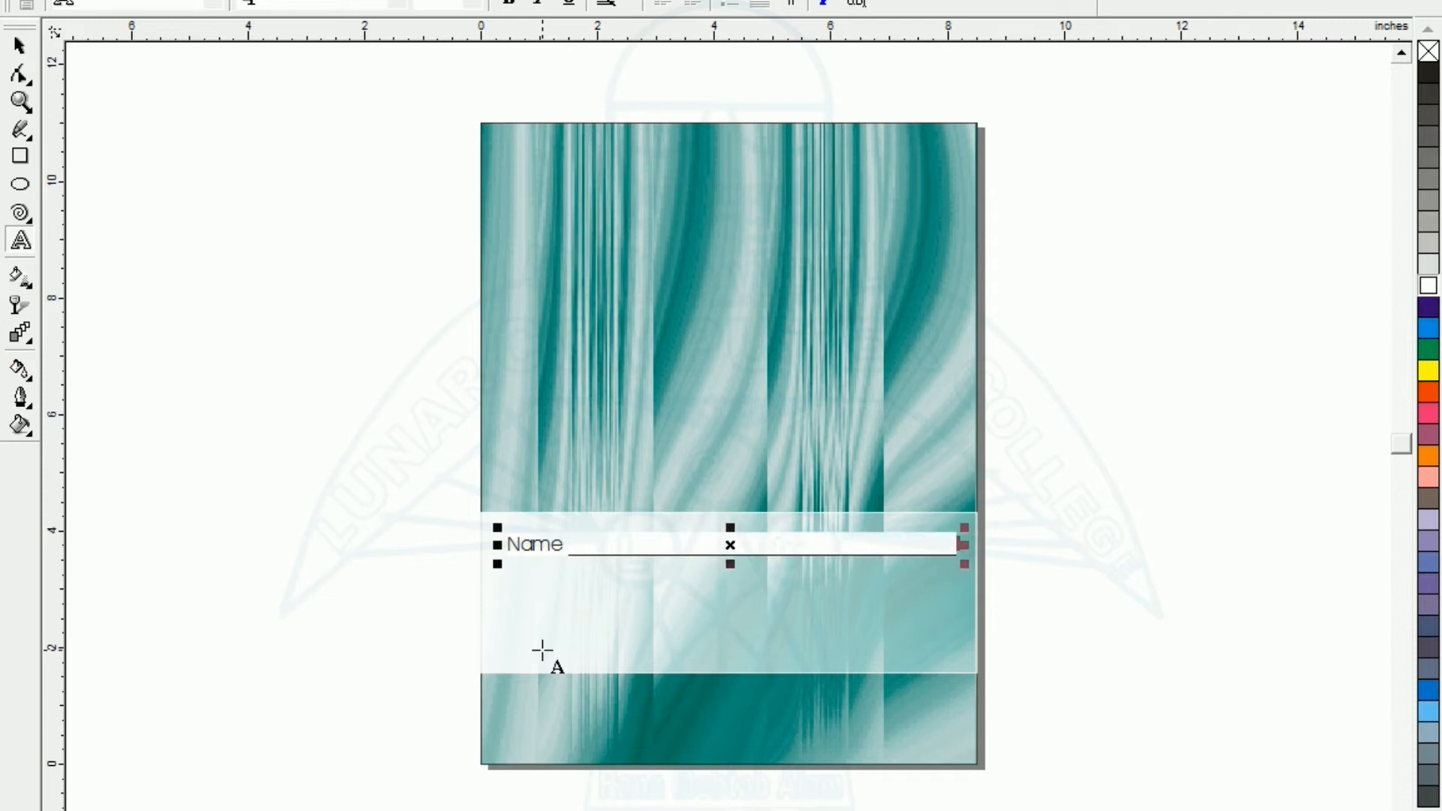
pyautogui.press('Return')
pyautogui.press('Return')
pyautogui.press('Return')
pyautogui.press('Return')
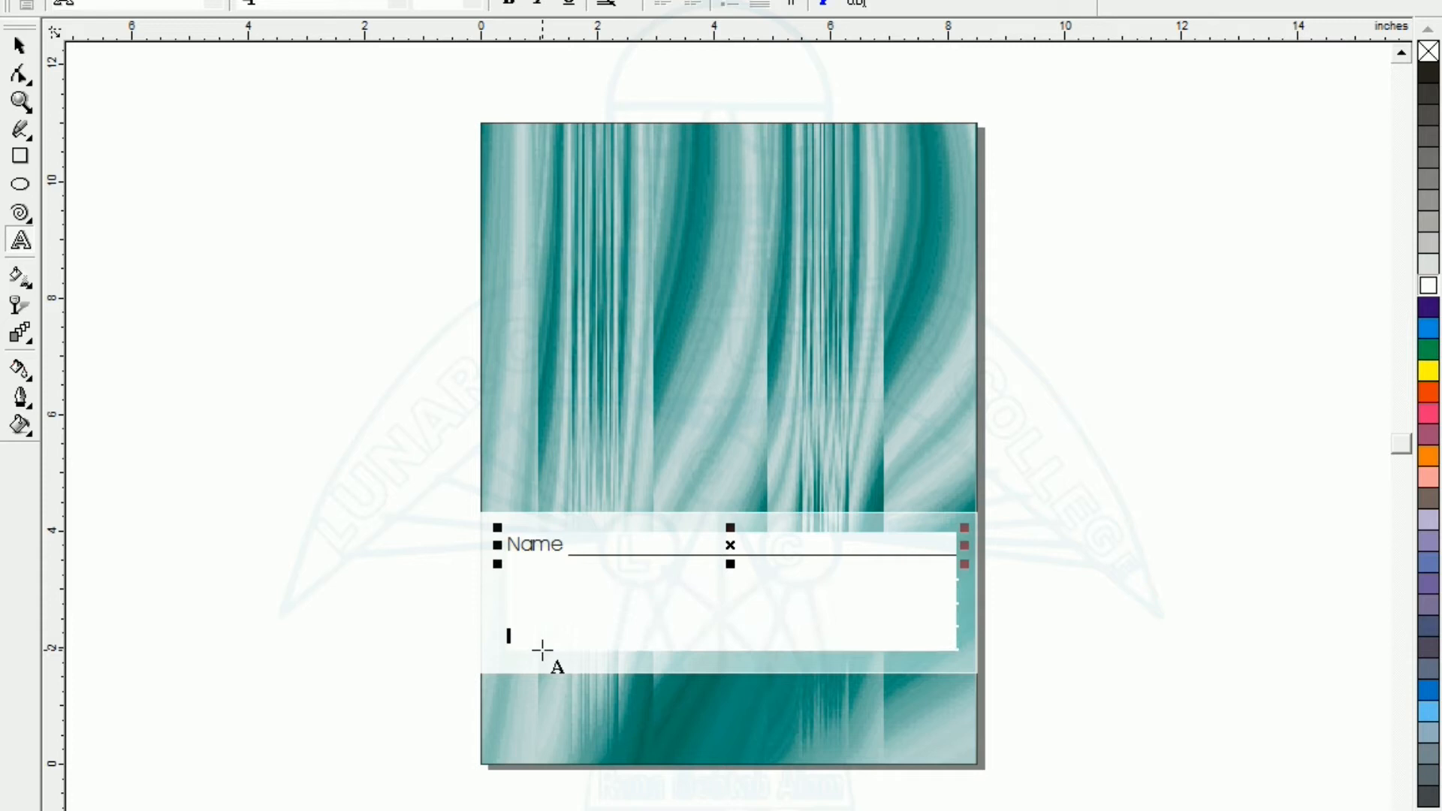
# Add a second line to the text reading "Class" and "Subject", each followed by an underscore blank, and finish text editing.
pyautogui.write('S')
pyautogui.press('BackSpace')
pyautogui.write('Class')
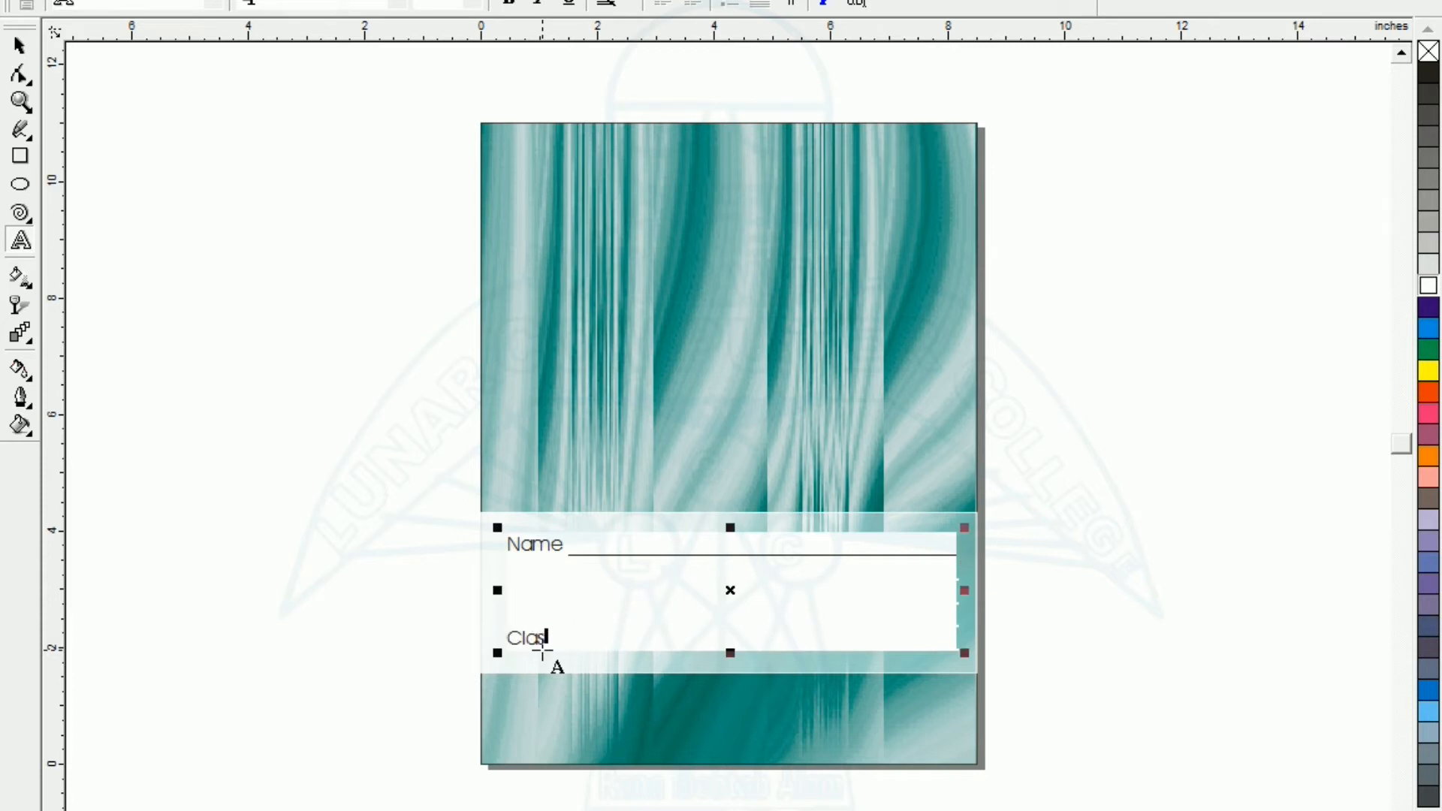
pyautogui.write(' _______________')
pyautogui.write('_')
pyautogui.write('S')
pyautogui.write('u')
pyautogui.write('b')
pyautogui.write('ject')
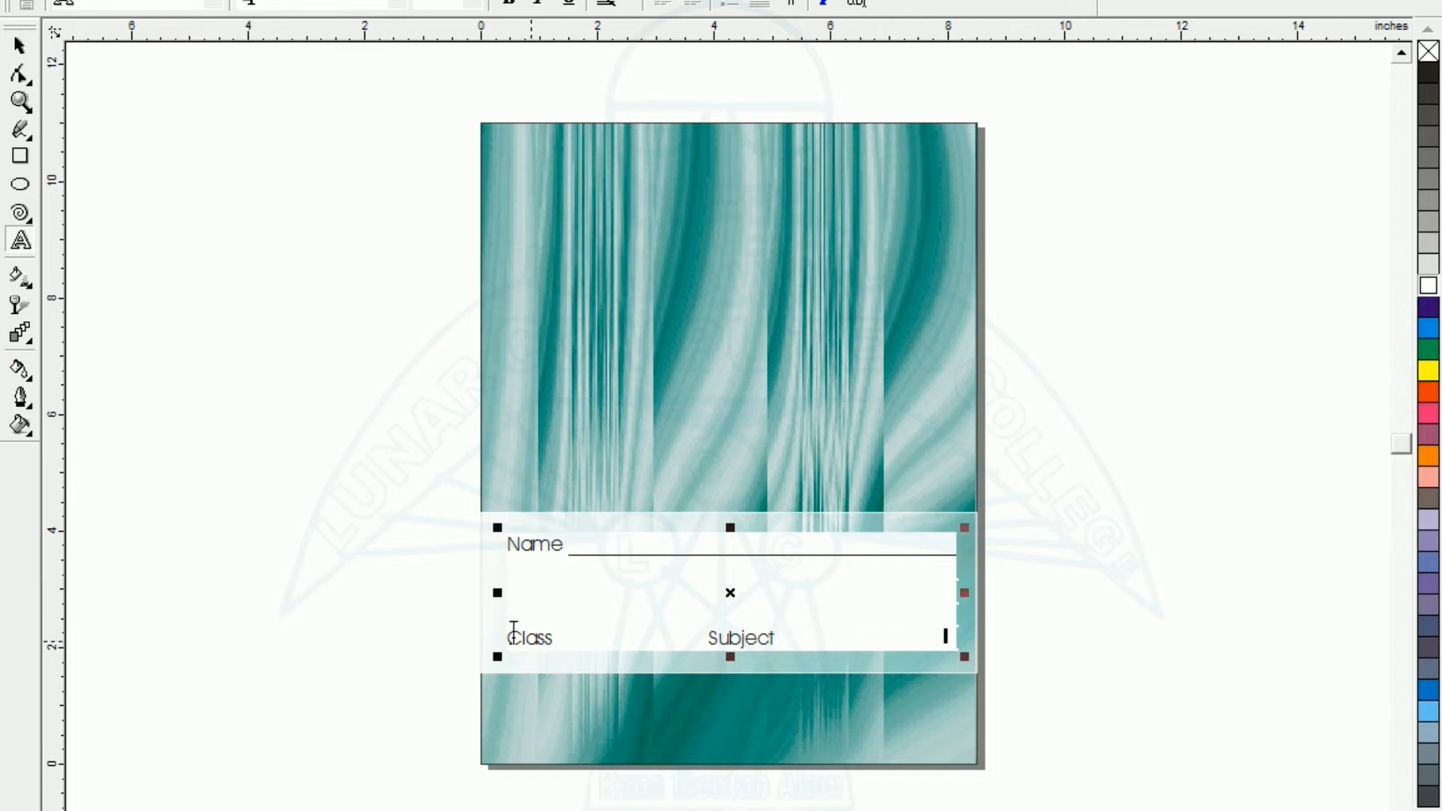
pyautogui.click(20, 47)
pyautogui.click(82, 355)
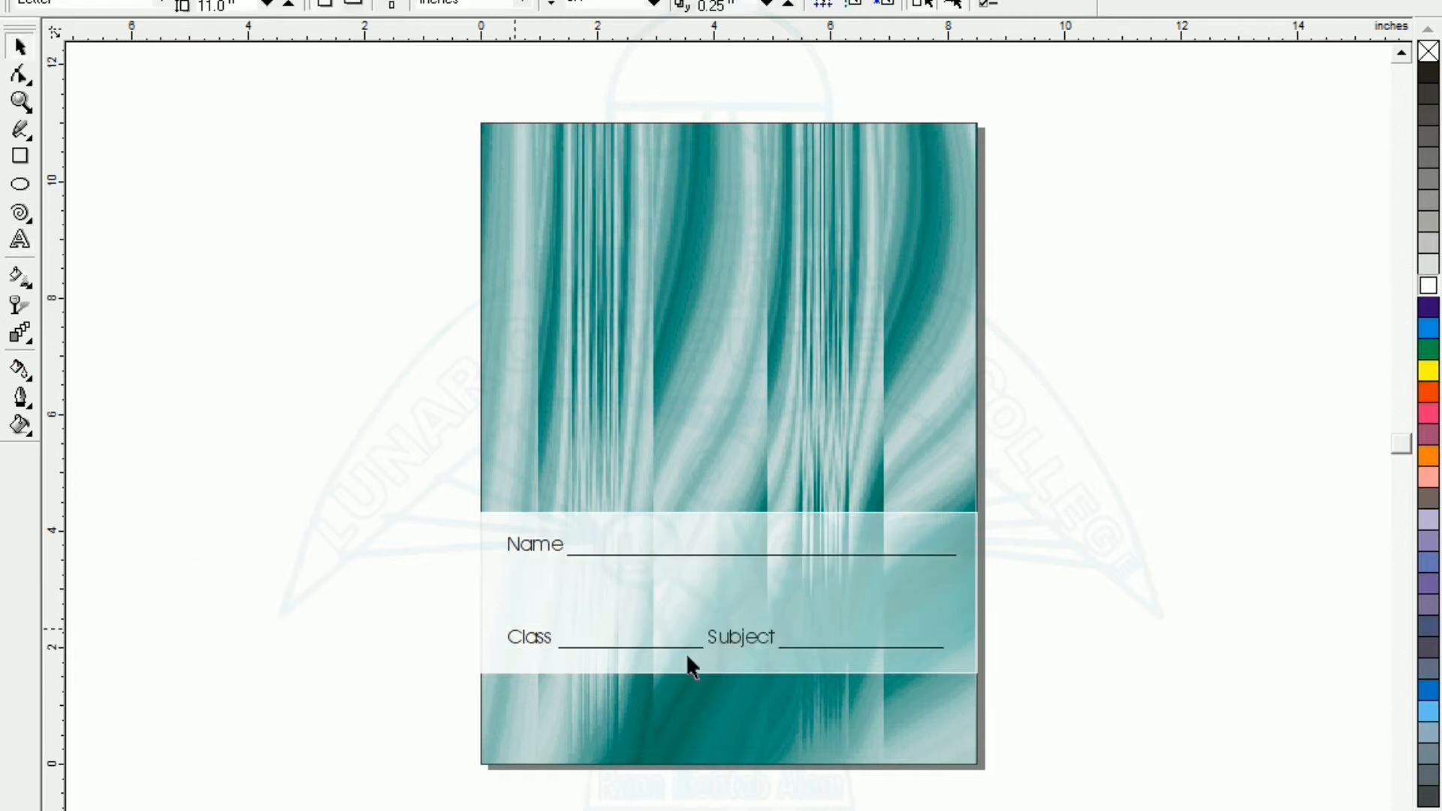
# Nudge the label text slightly up and left within the band and give it a black outline.
pyautogui.click(743, 645)
pyautogui.press('Up')
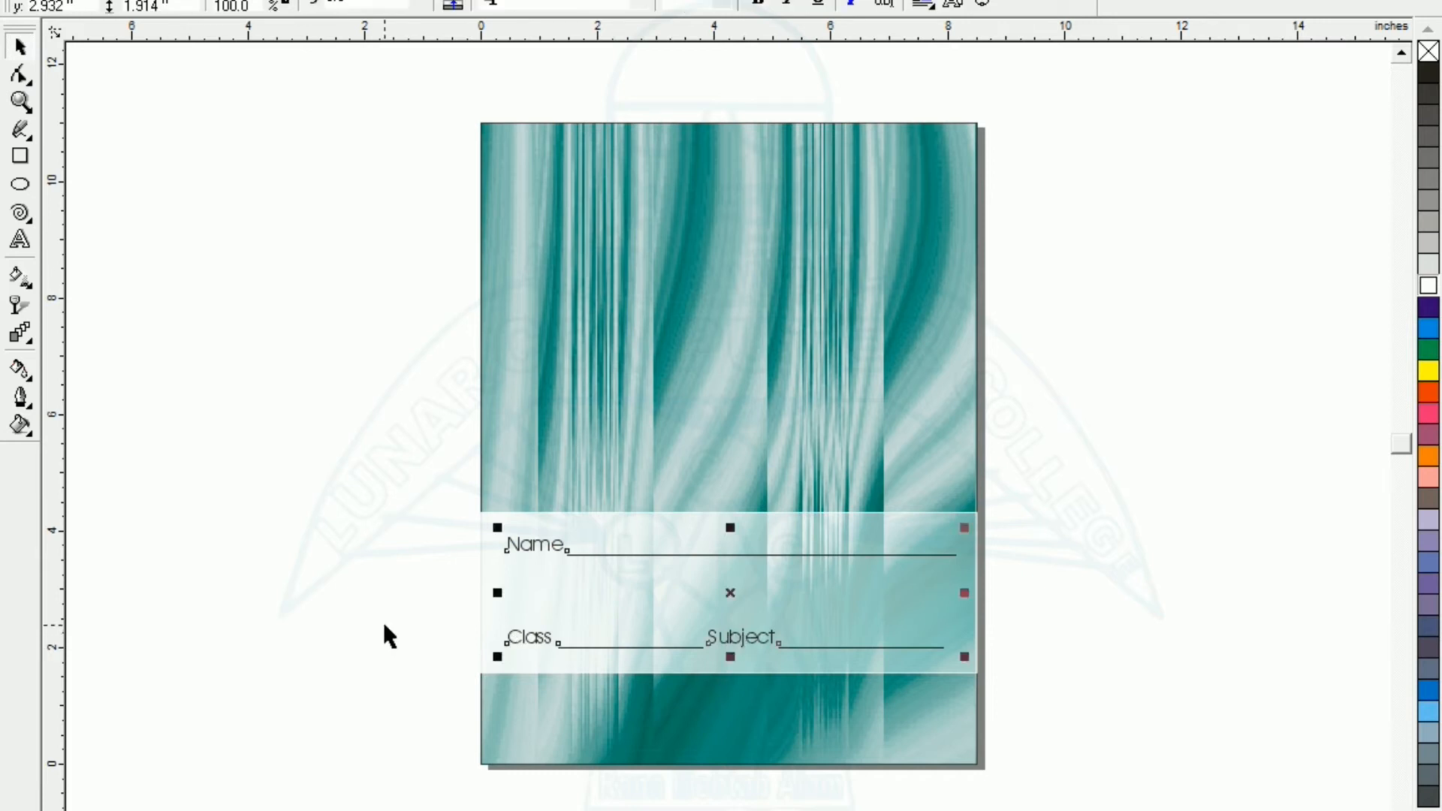
pyautogui.press('Left')
pyautogui.rightClick(1427, 75)
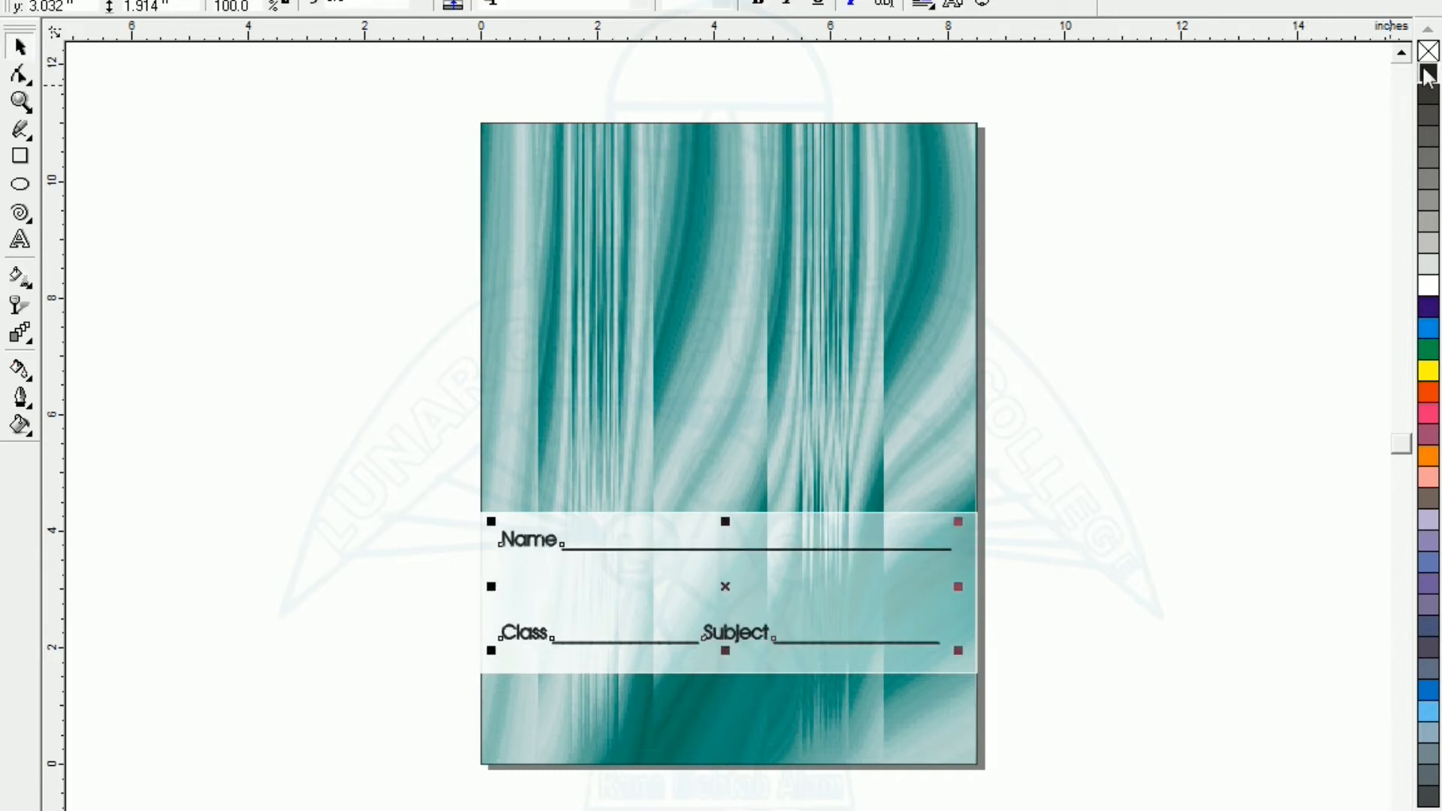
pyautogui.click(1201, 441)
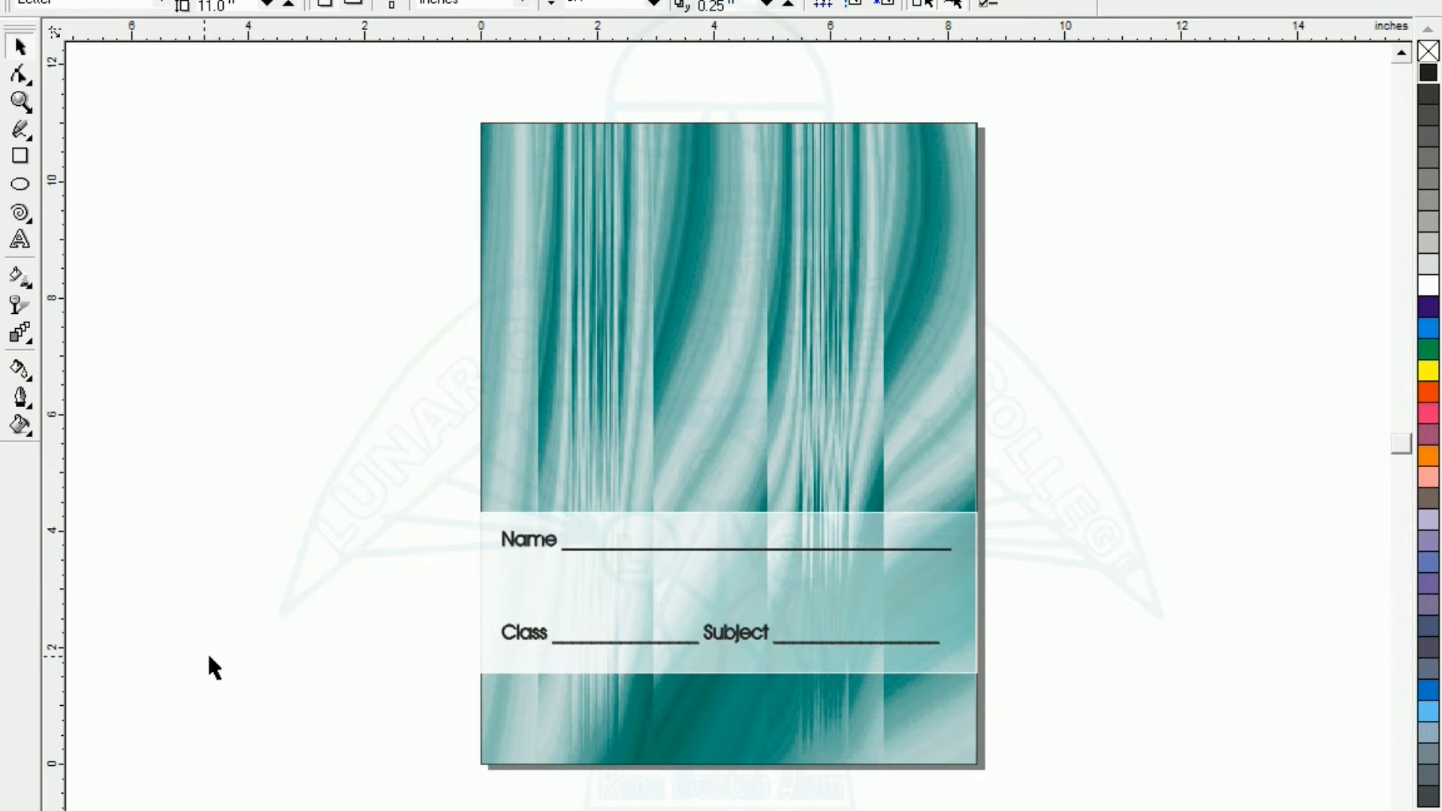
# Add the owner's name as title text in the upper part of the page and enlarge it to span over half the page width.
pyautogui.click(21, 241)
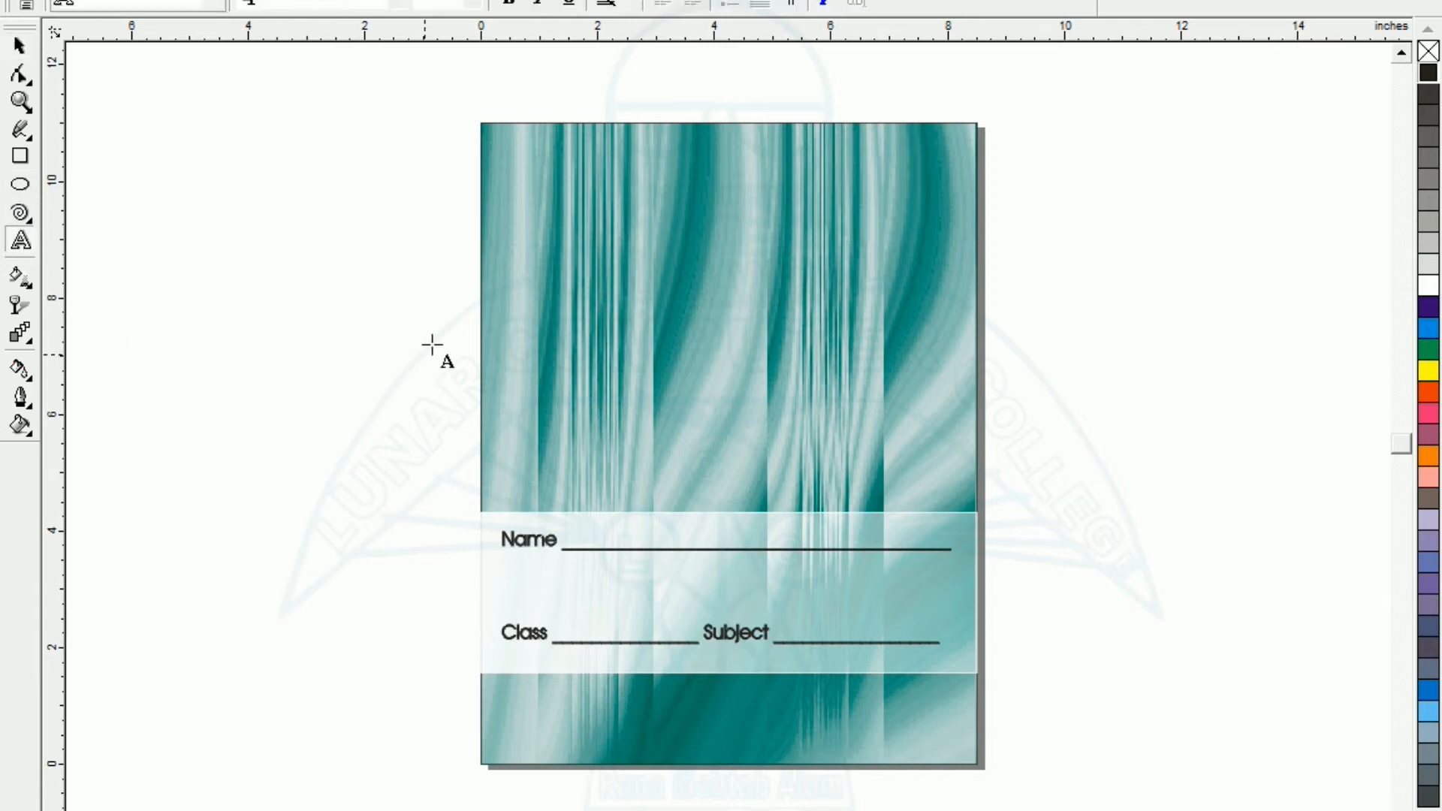
pyautogui.click(569, 202)
pyautogui.write('Ro')
pyautogui.write('l')
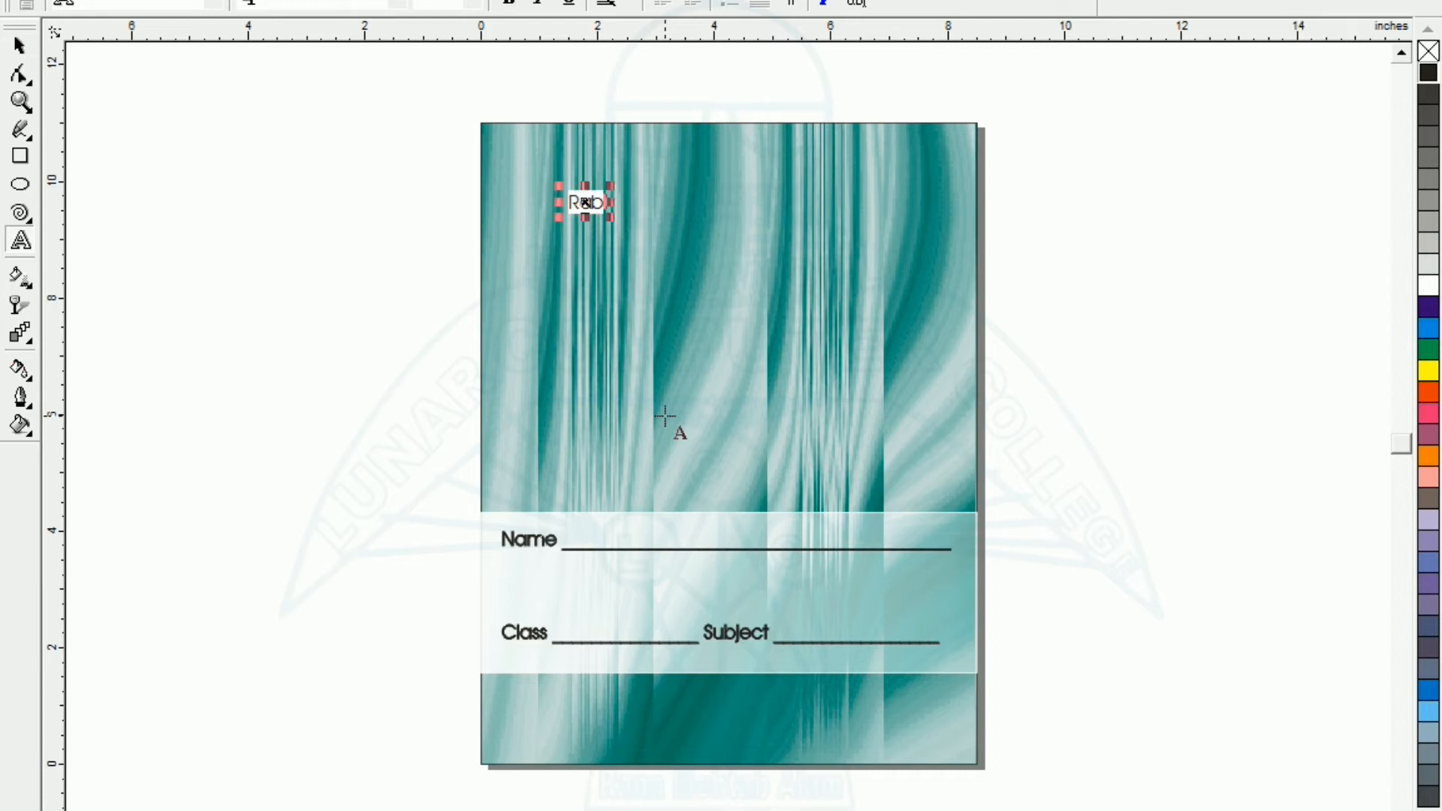
pyautogui.write('al')
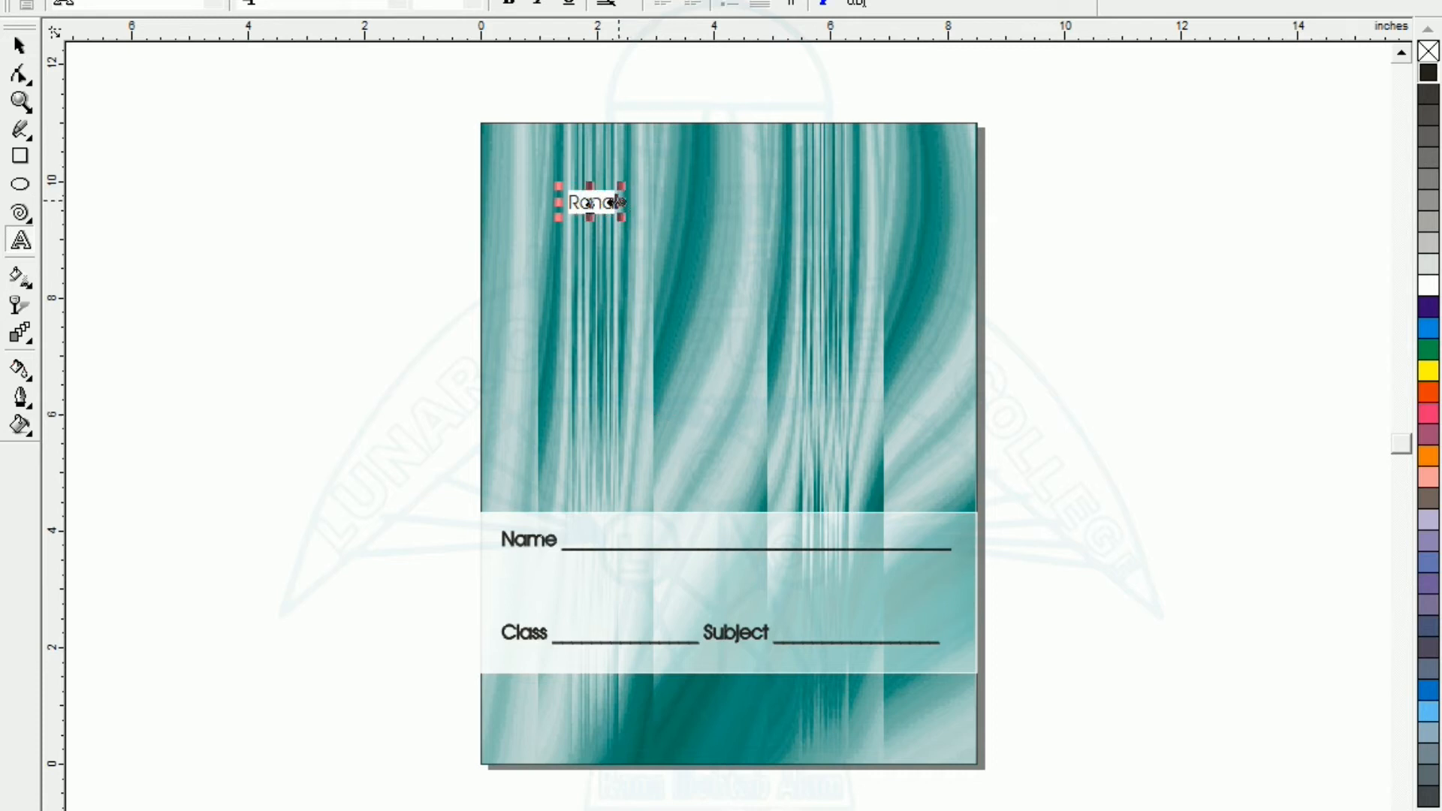
pyautogui.moveTo(622, 218); pyautogui.dragTo(839, 368)
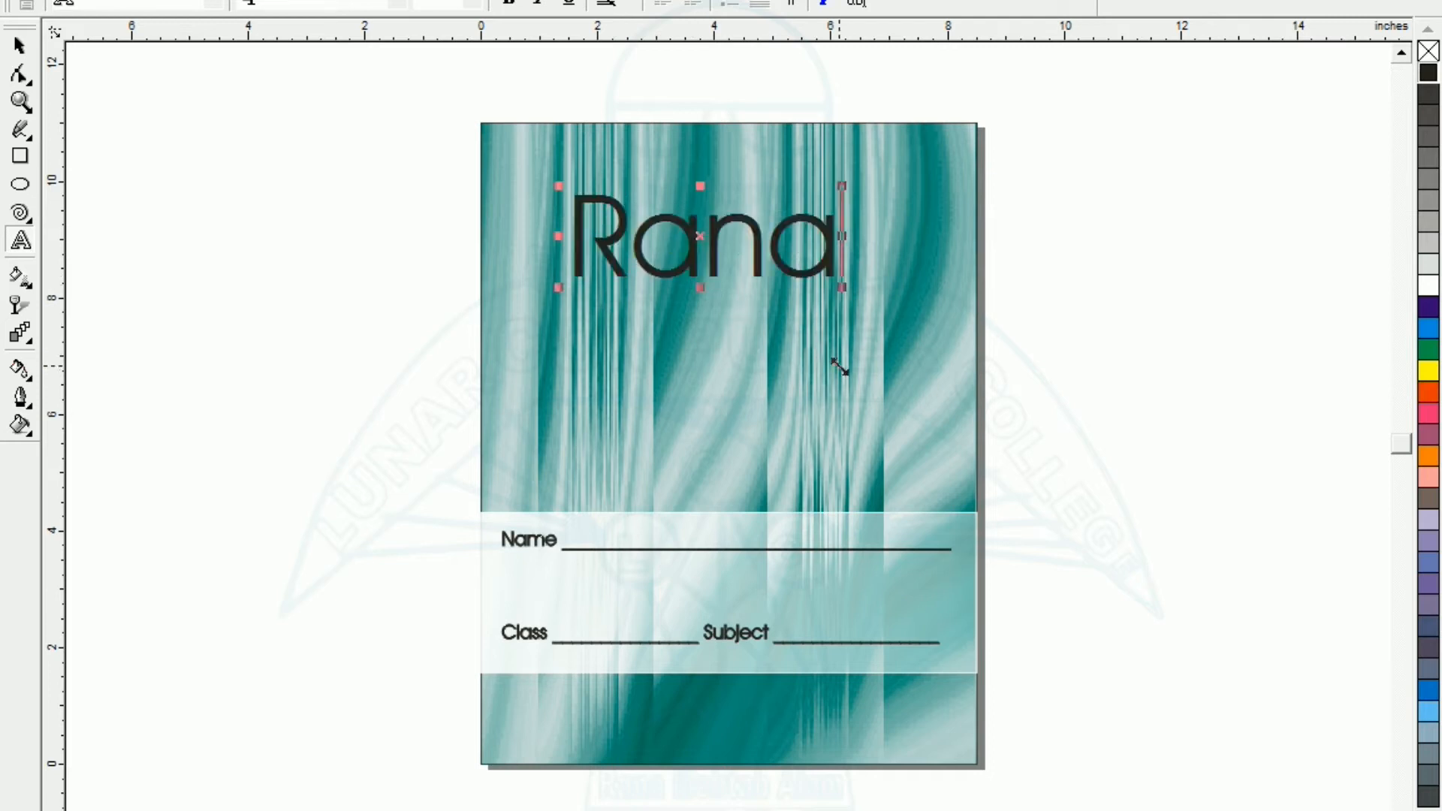
# Change the title's font to Blackadder ITC and enlarge the title proportionally to about 2.47 inches high.
pyautogui.click(19, 47)
pyautogui.click(723, 299)
pyautogui.click(683, 268)
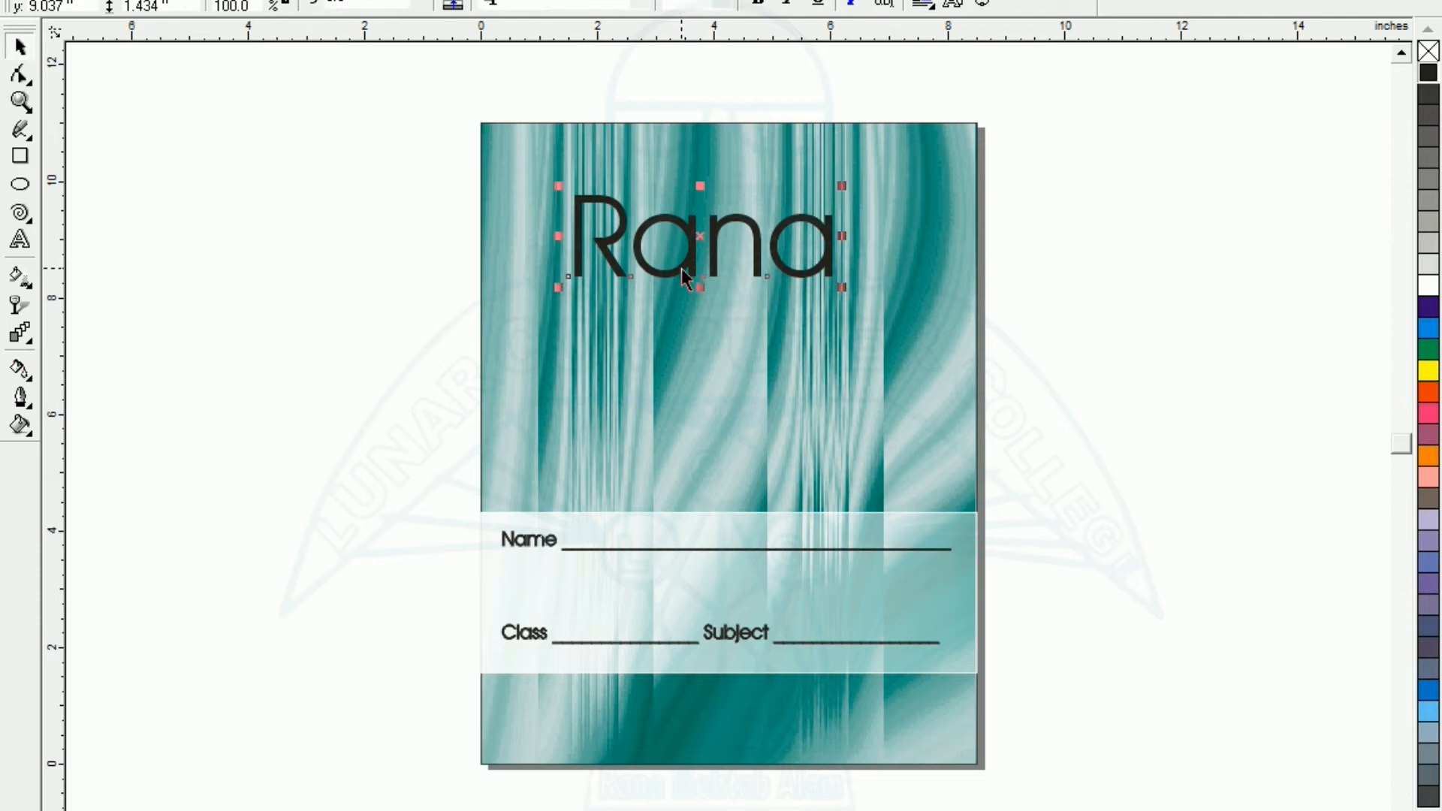
pyautogui.click(640, 6)
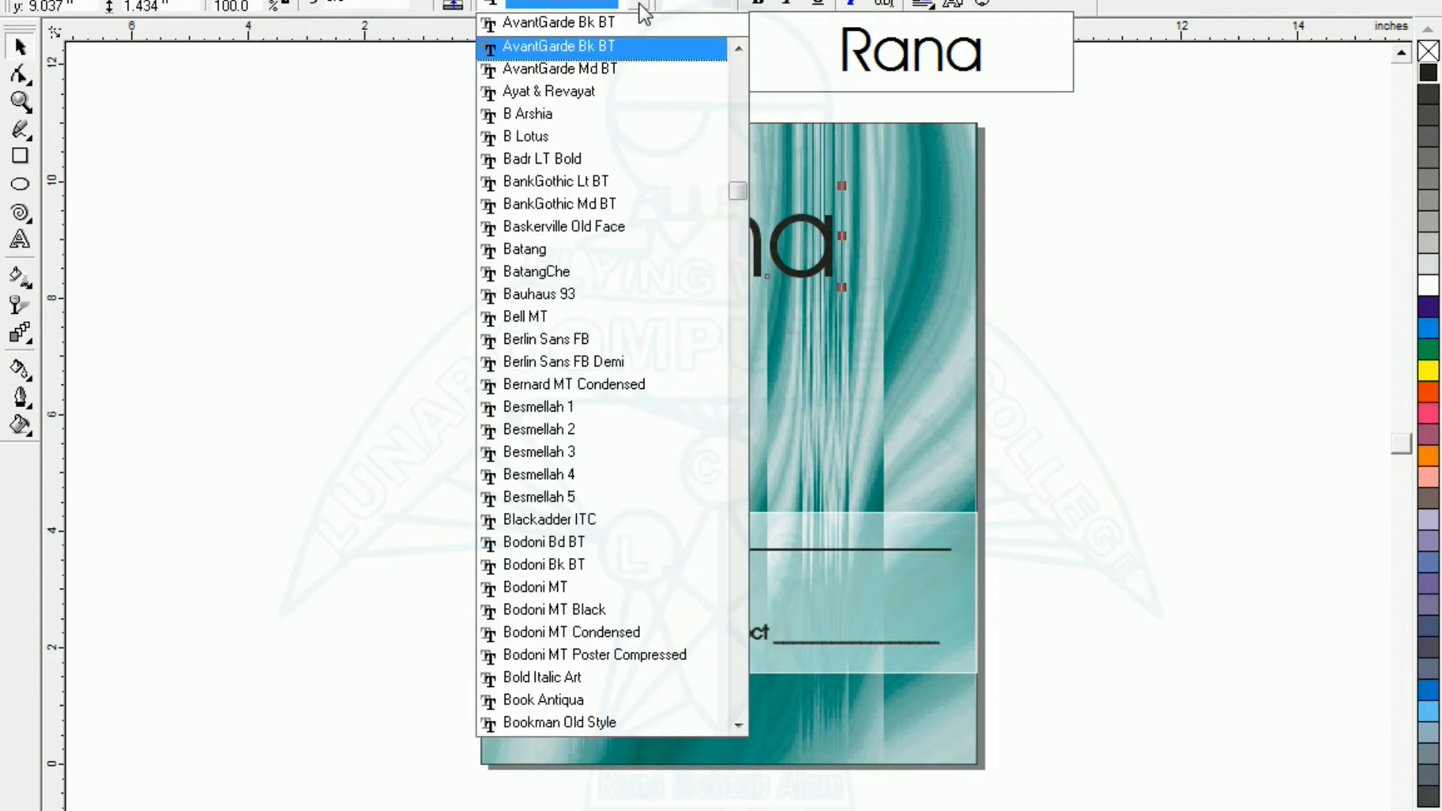
pyautogui.press('Down')
pyautogui.press('Down')
pyautogui.press('Down')
pyautogui.press('Down')
pyautogui.press('Down')
pyautogui.press('Down')
pyautogui.press('Down')
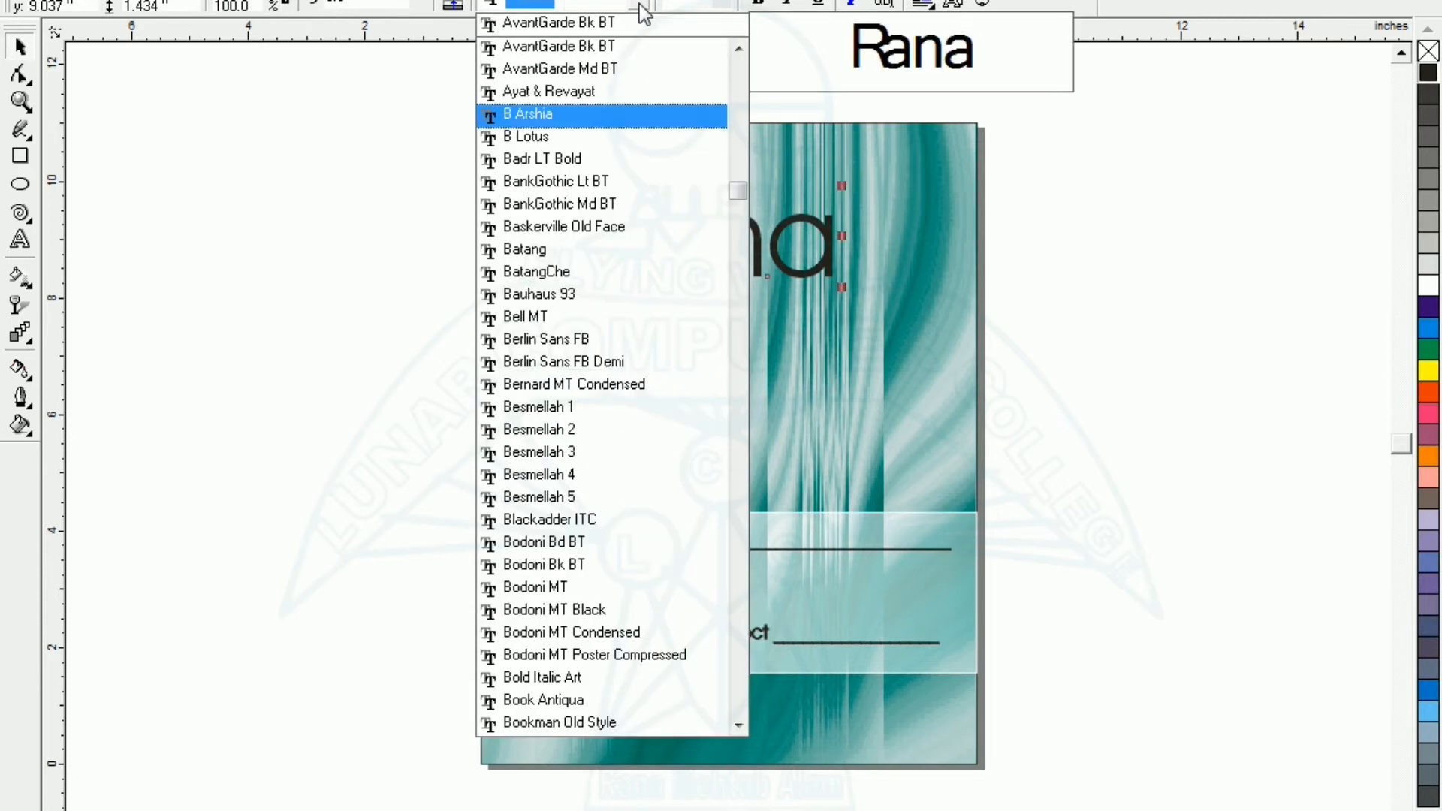
pyautogui.press('Down')
pyautogui.press('Down')
pyautogui.press('Down')
pyautogui.press('Down')
pyautogui.press('Down')
pyautogui.press('Down')
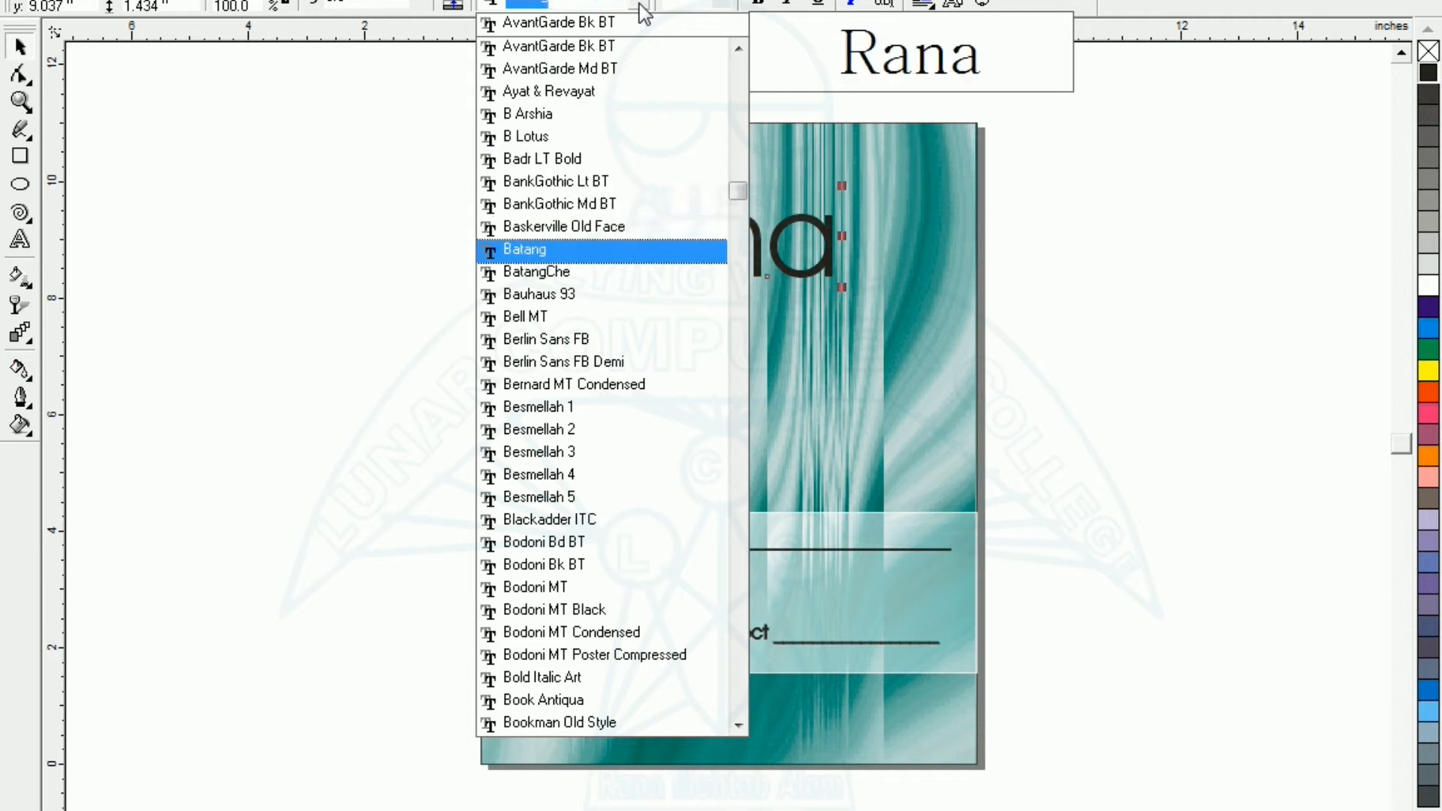
pyautogui.press('Down')
pyautogui.press('Down')
pyautogui.press('Down')
pyautogui.press('Down')
pyautogui.press('Down')
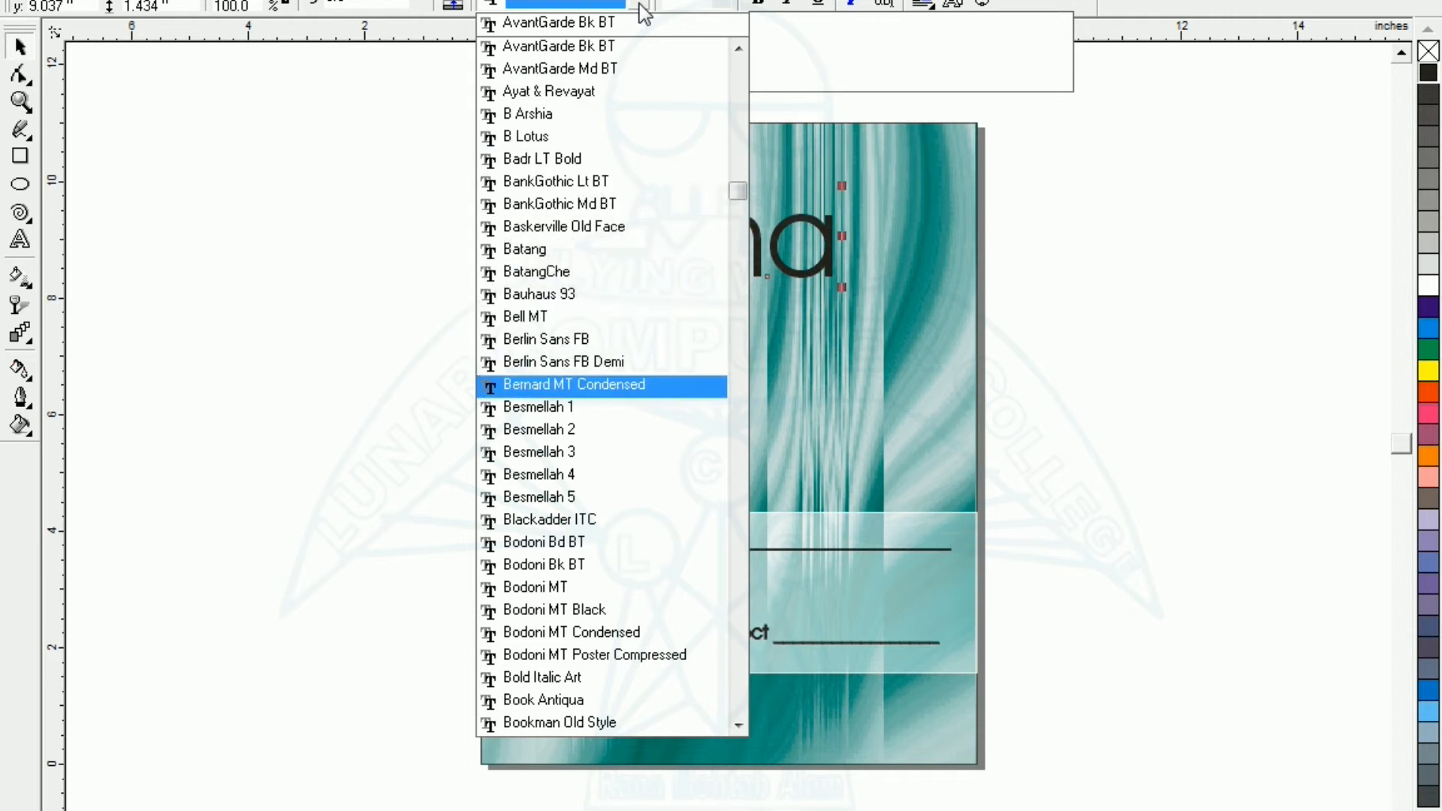
pyautogui.press('Down')
pyautogui.press('Down')
pyautogui.press('Down')
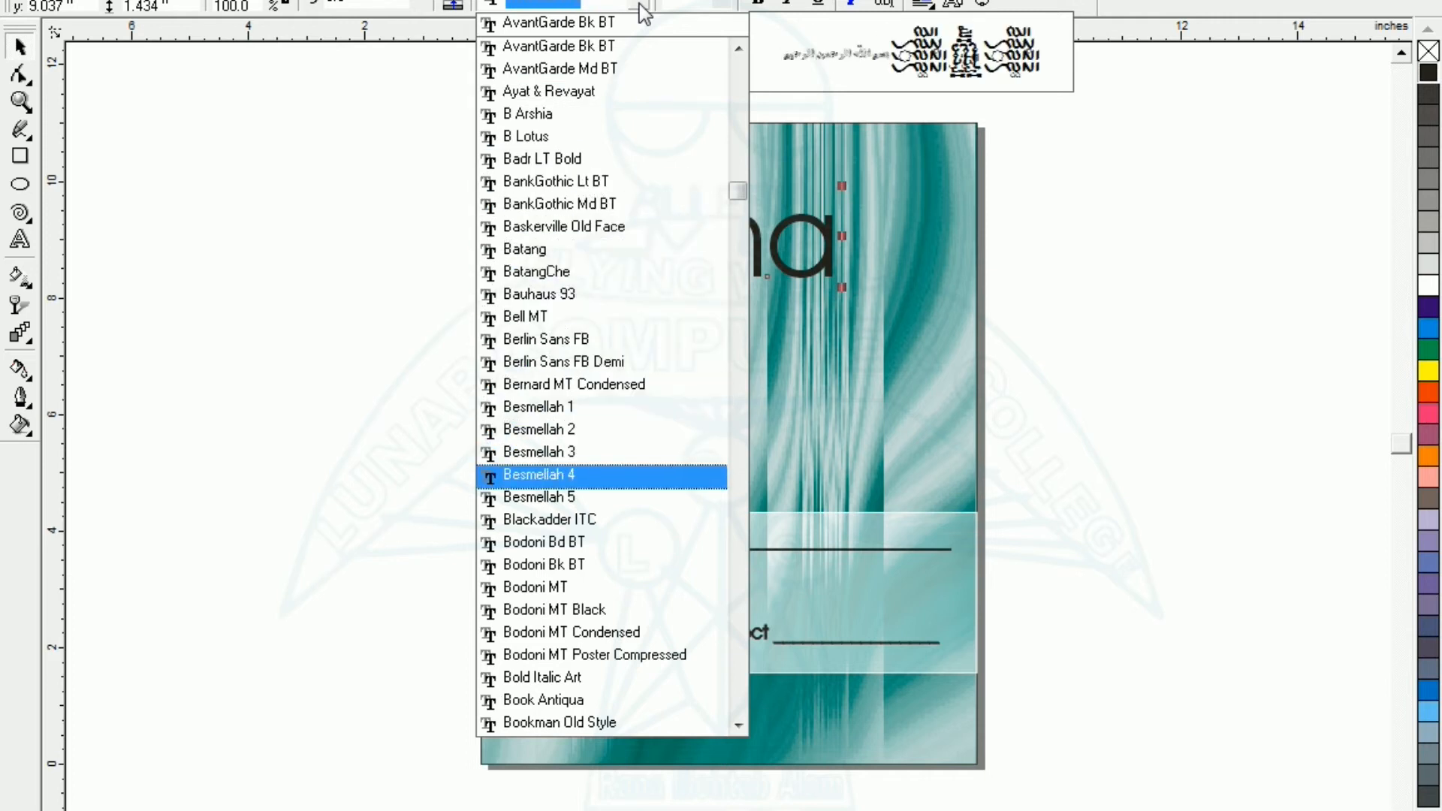
pyautogui.press('Return')
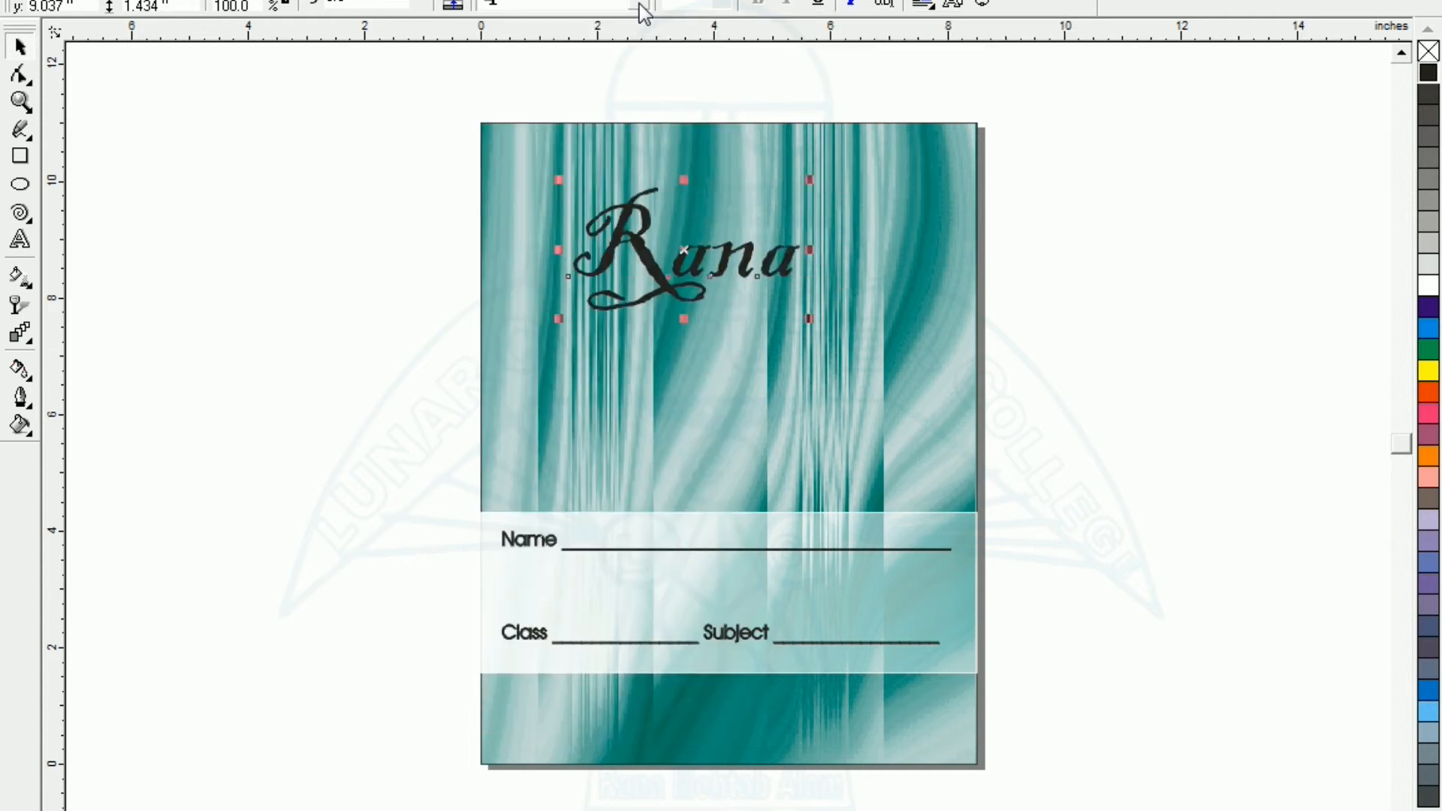
pyautogui.moveTo(808, 319); pyautogui.dragTo(881, 346)
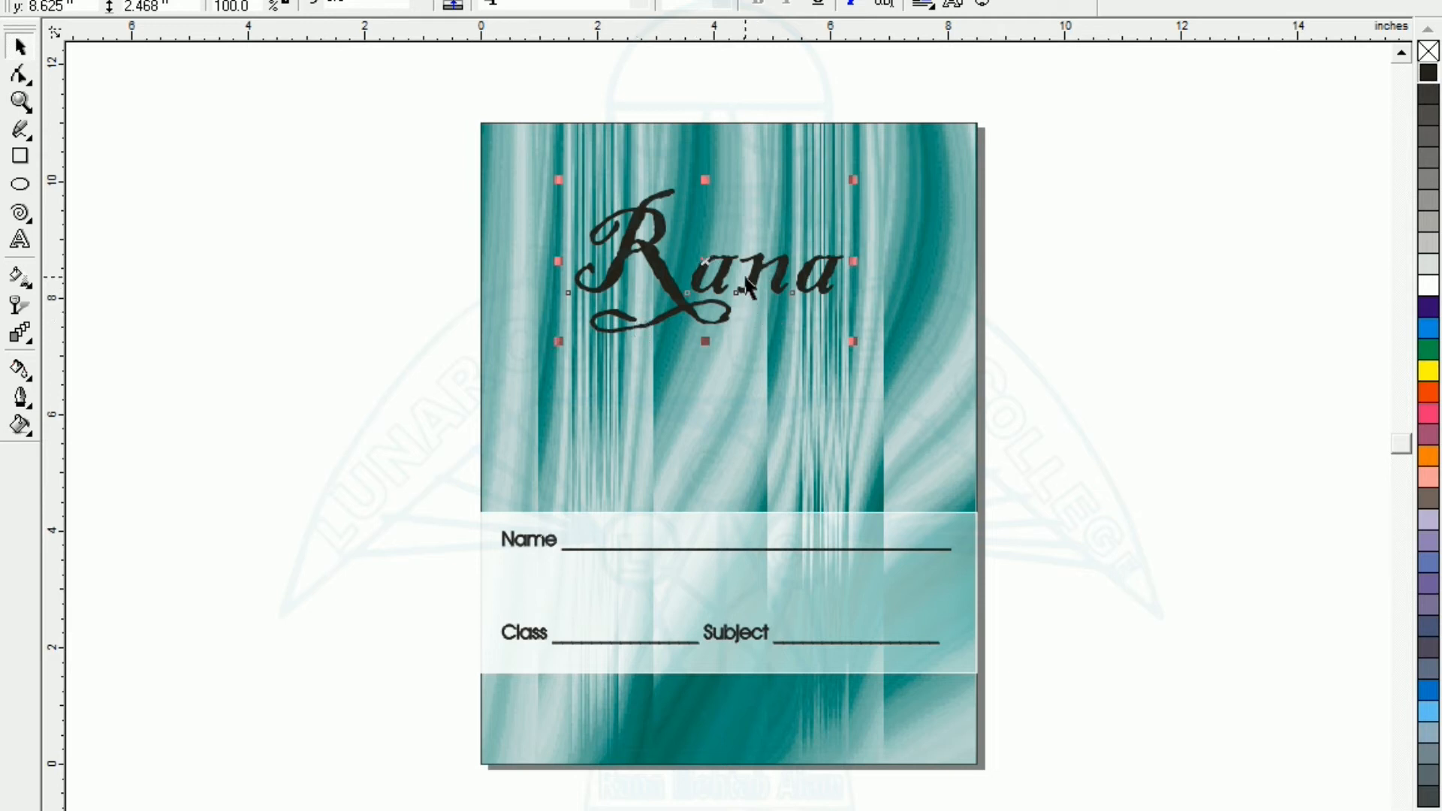
# Make a white duplicate of the title with a thicker white outline and place it behind the black title.
pyautogui.click(1427, 287)
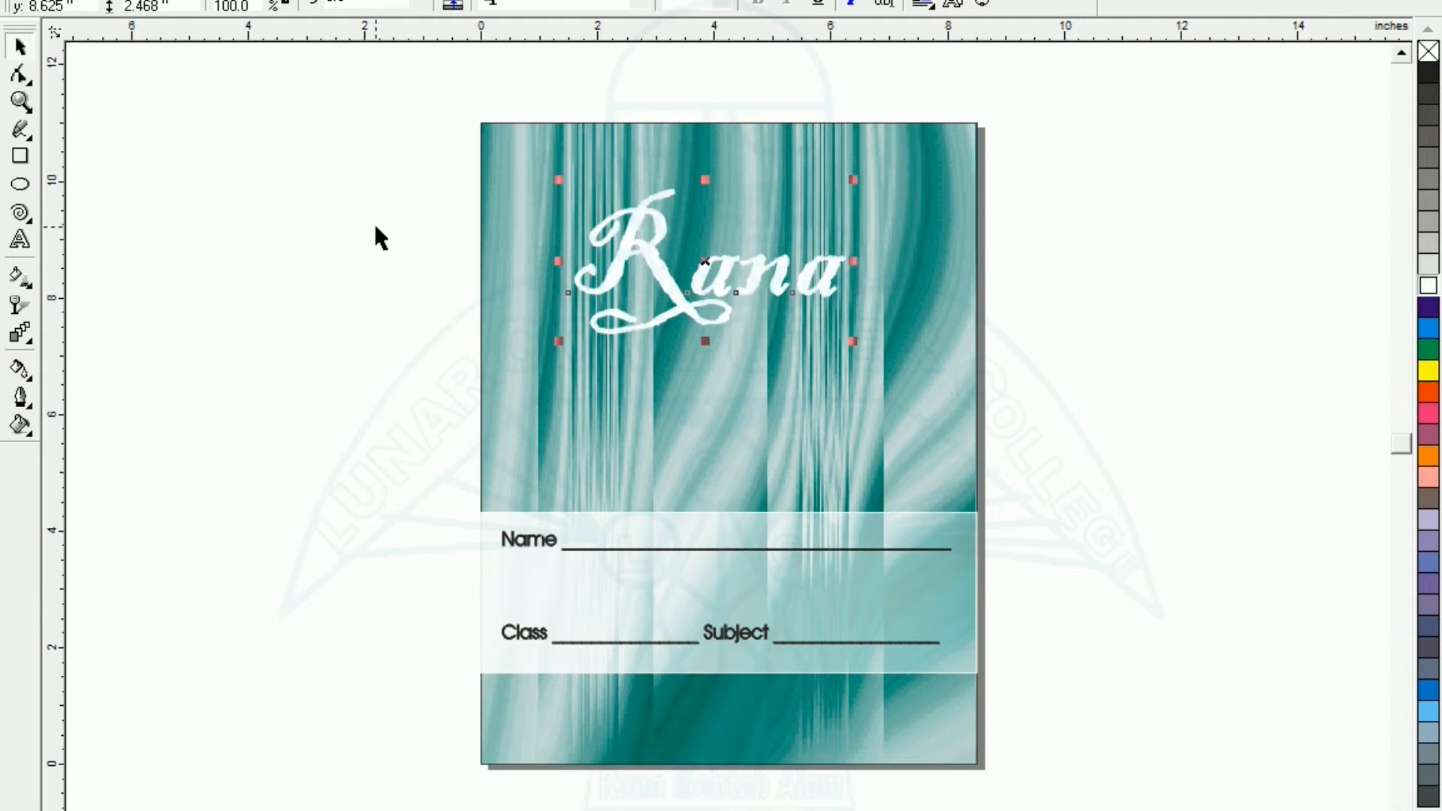
pyautogui.press('F12')
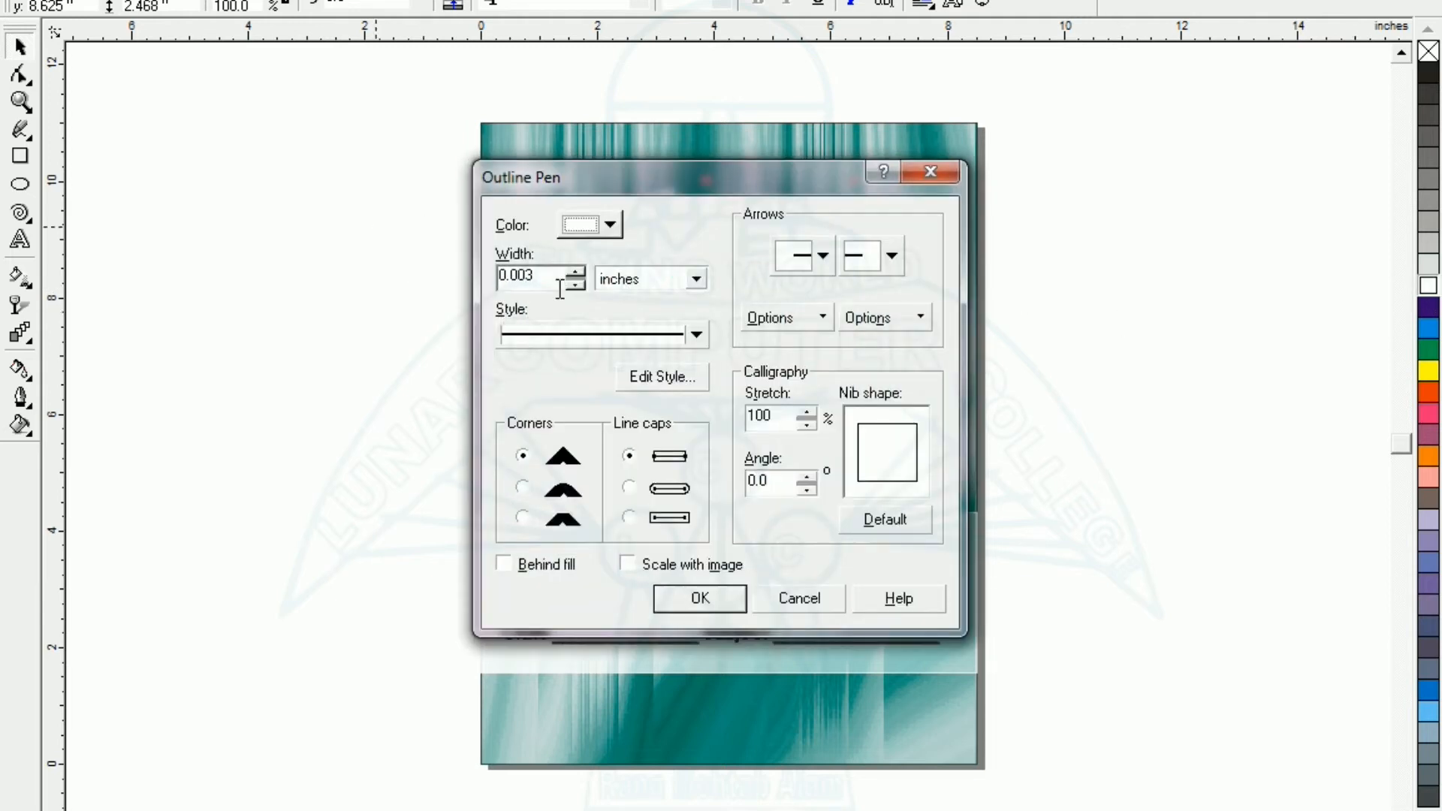
pyautogui.click(576, 272)
pyautogui.click(576, 272)
pyautogui.click(700, 598)
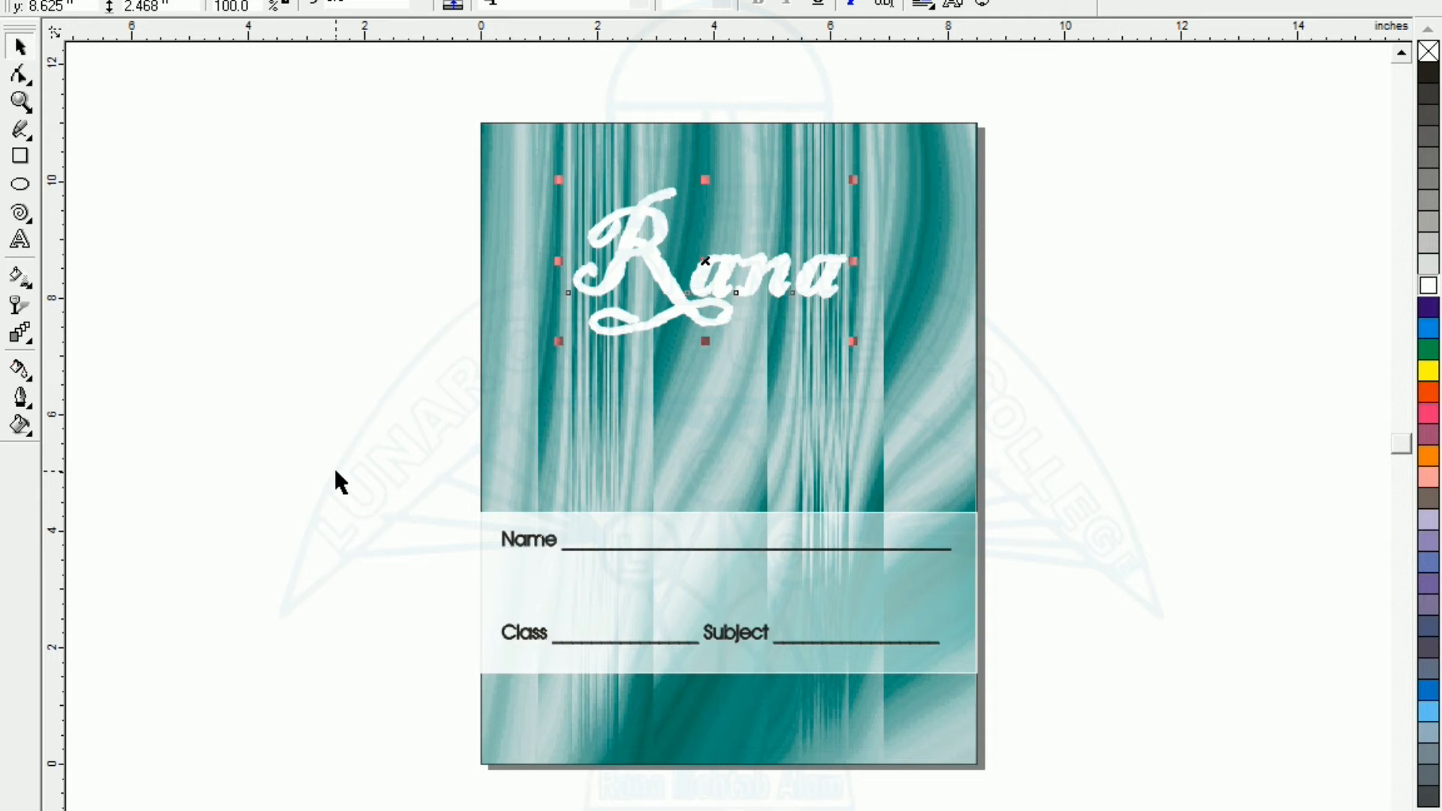
pyautogui.hotkey('ctrl', 'pagedown')
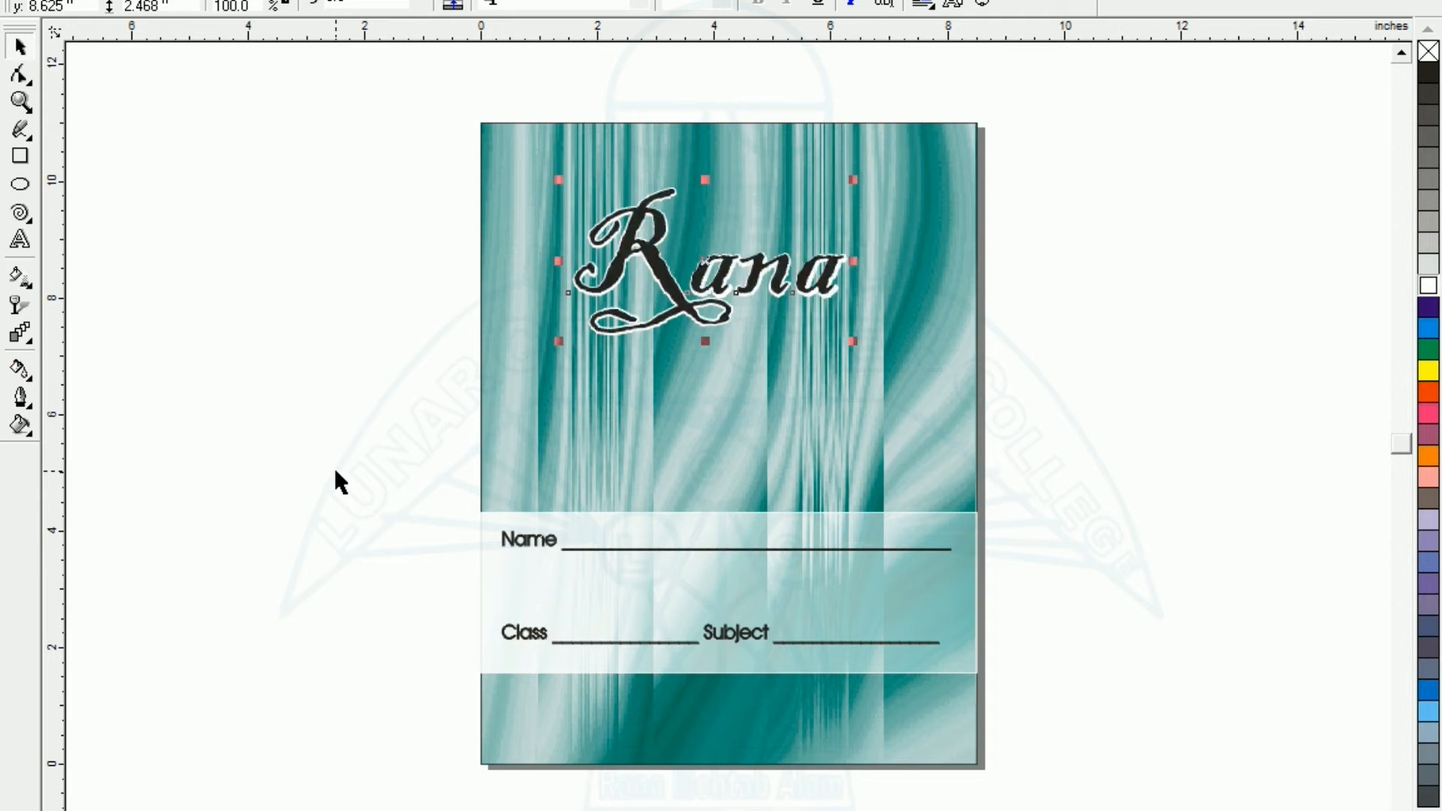
# Move the title and its white backing together up and slightly left, closer to the page's upper edge.
pyautogui.click(341, 383)
pyautogui.moveTo(448, 119); pyautogui.dragTo(989, 376)
pyautogui.moveTo(740, 284); pyautogui.dragTo(725, 238)
pyautogui.click(253, 319)
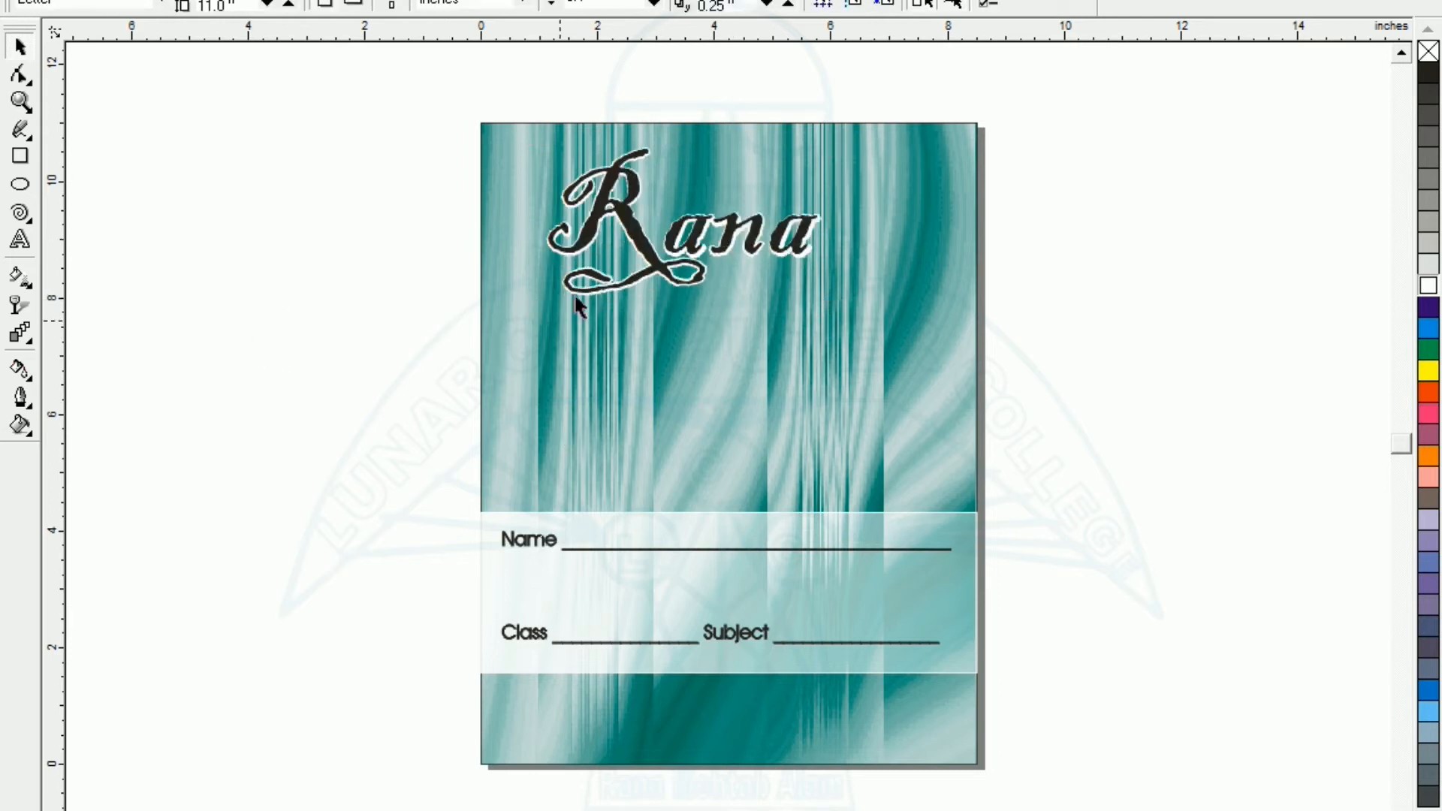
# Apply a texture fill matching the teal background to the black front copy of the title.
pyautogui.click(592, 248)
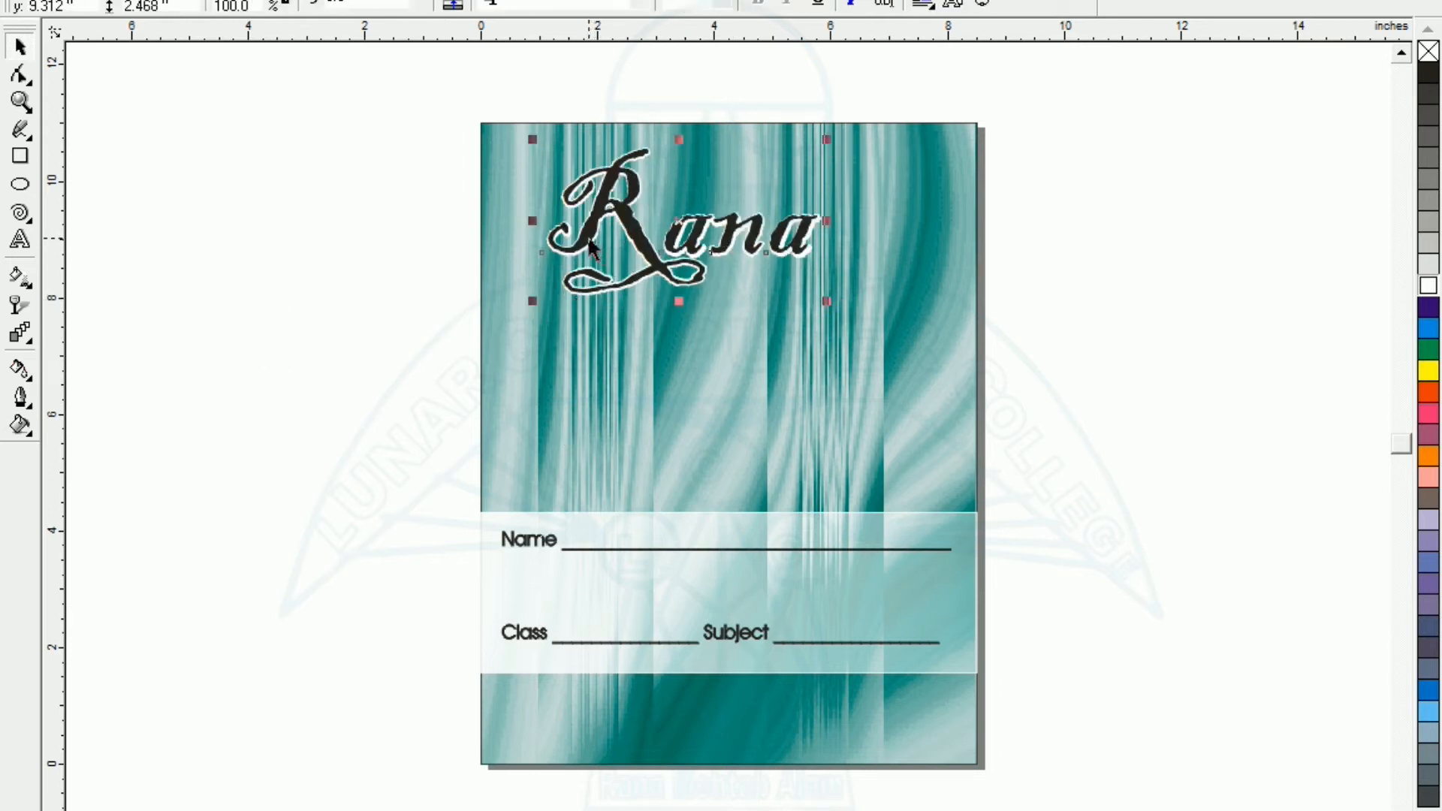
pyautogui.click(31, 430)
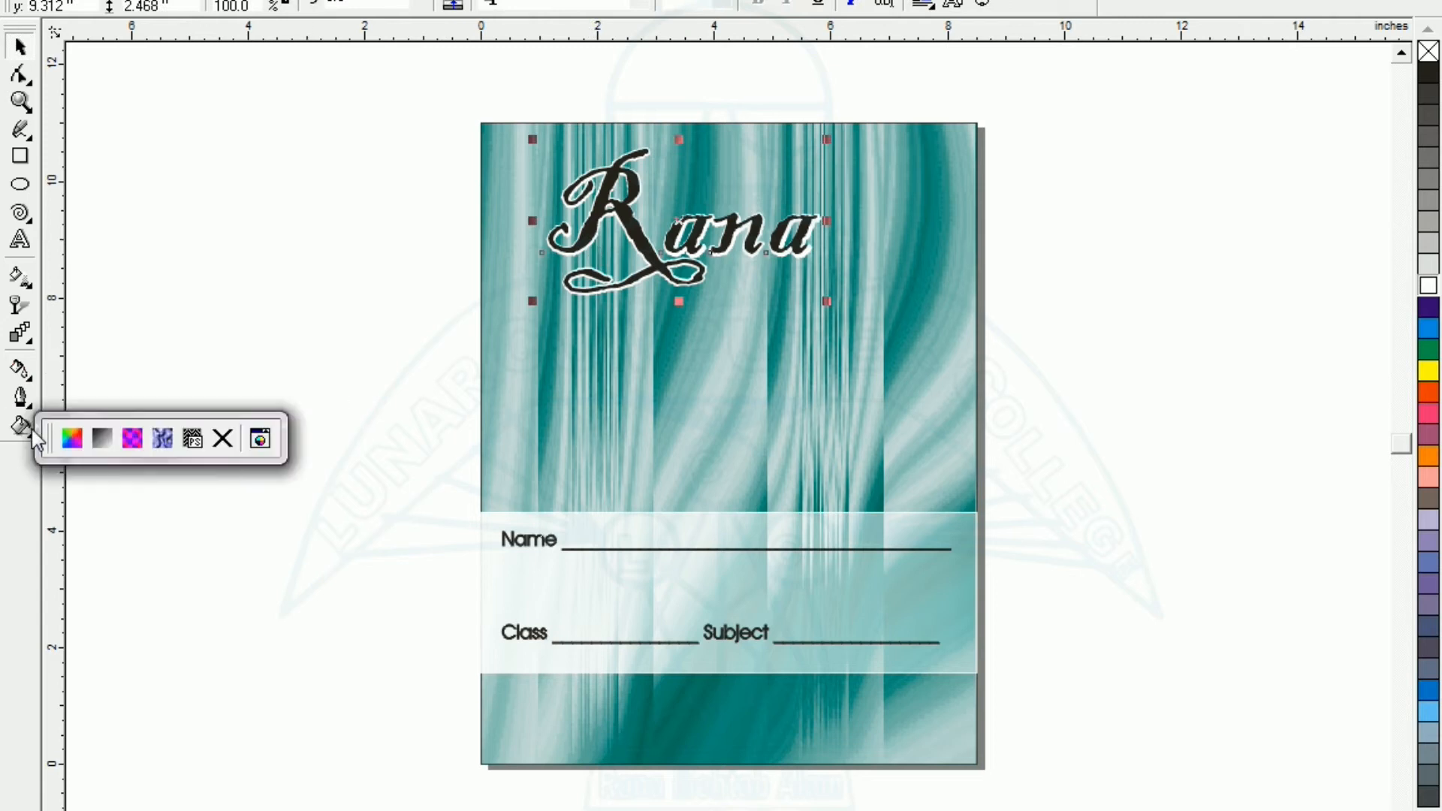
pyautogui.click(162, 439)
pyautogui.click(920, 214)
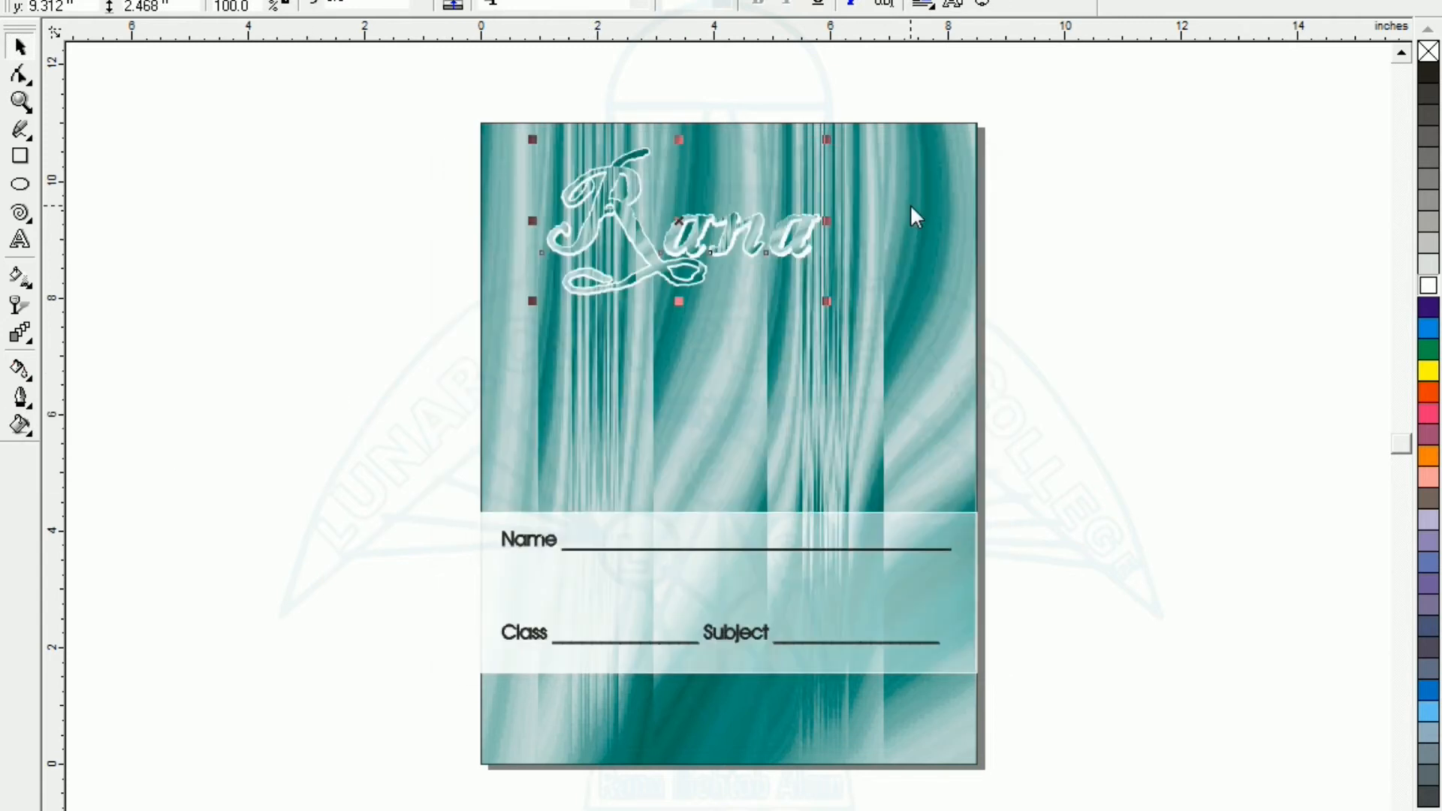
pyautogui.click(279, 256)
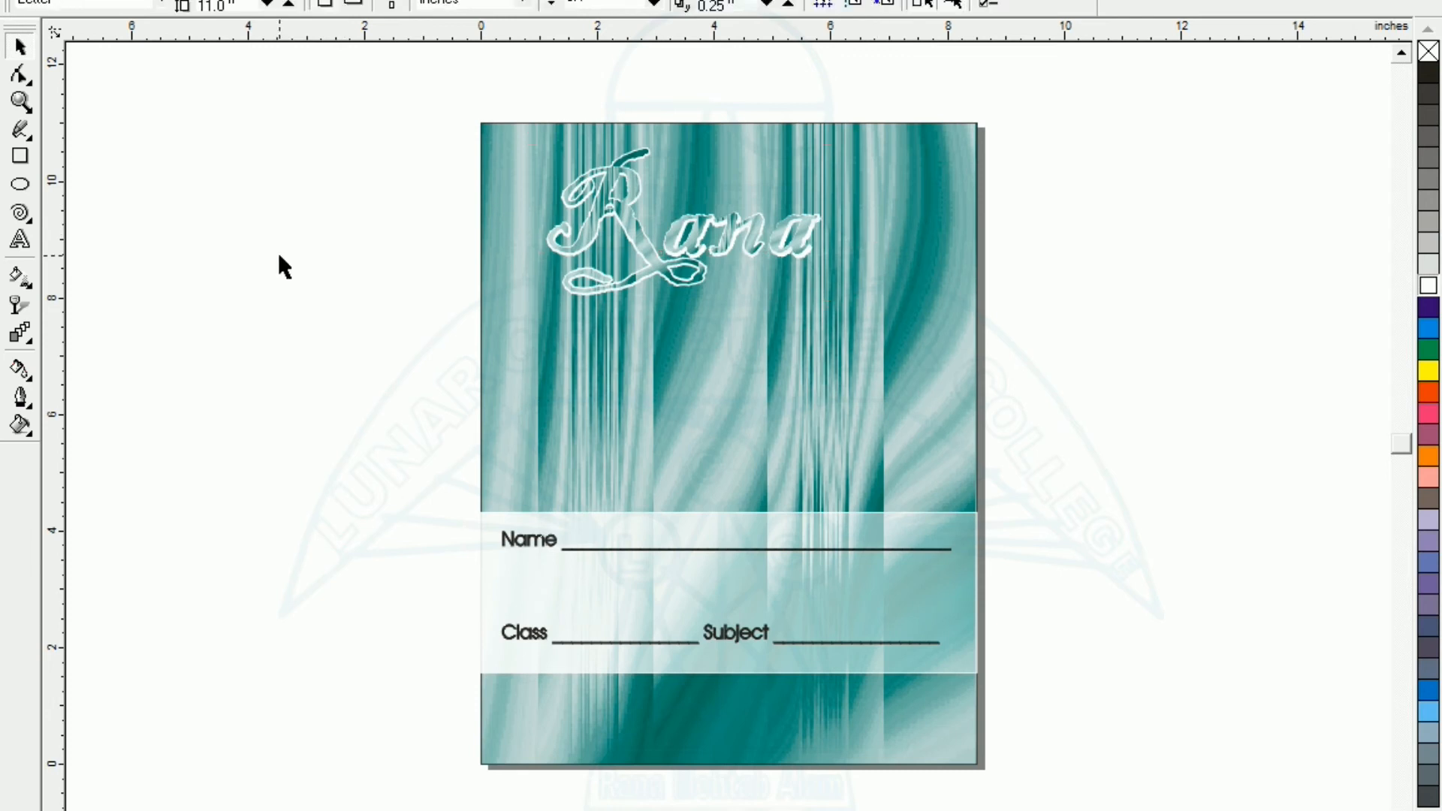
# Give the textured title a black outline and increase the outline width by two increments.
pyautogui.click(573, 258)
pyautogui.hotkey('shift', 'F2')
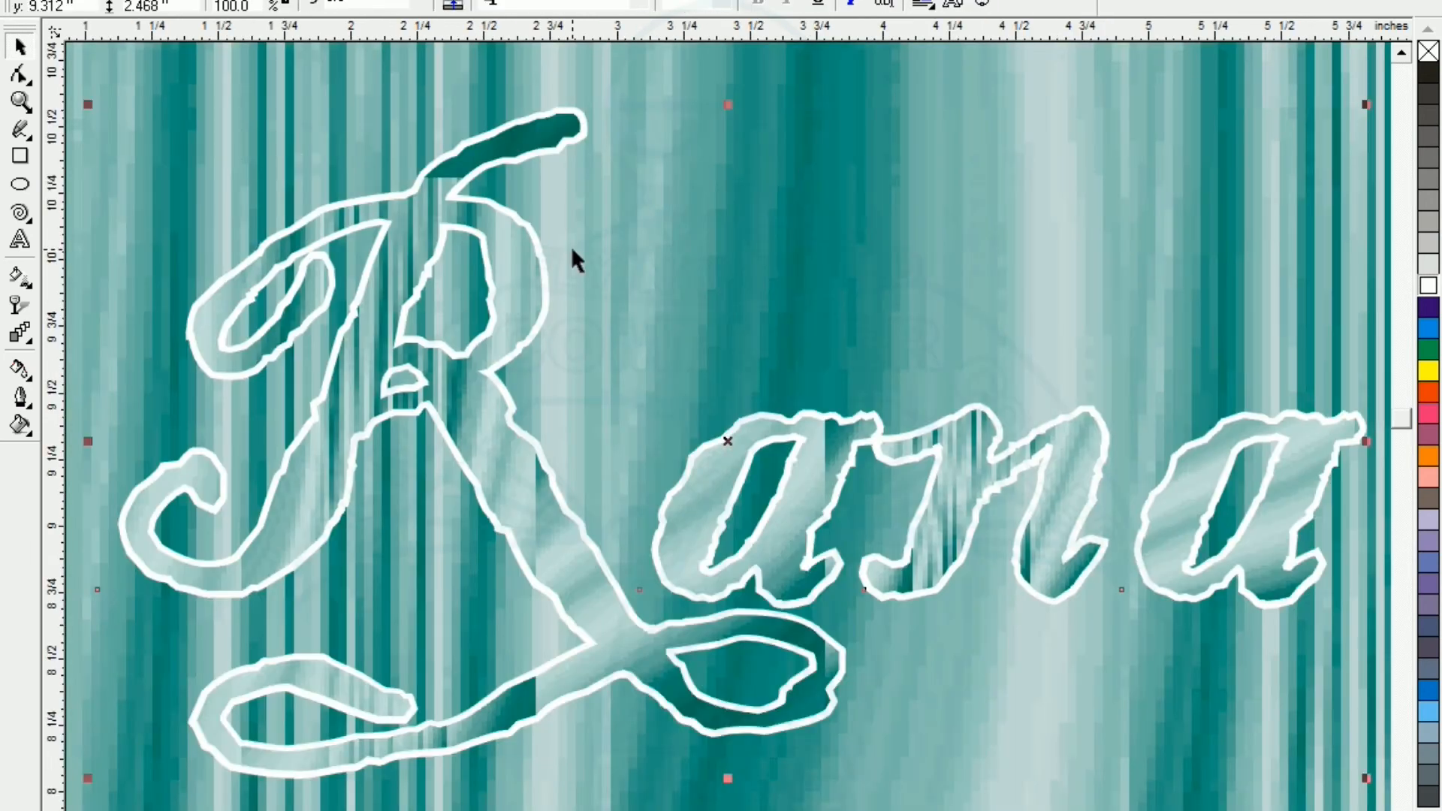
pyautogui.rightClick(1429, 73)
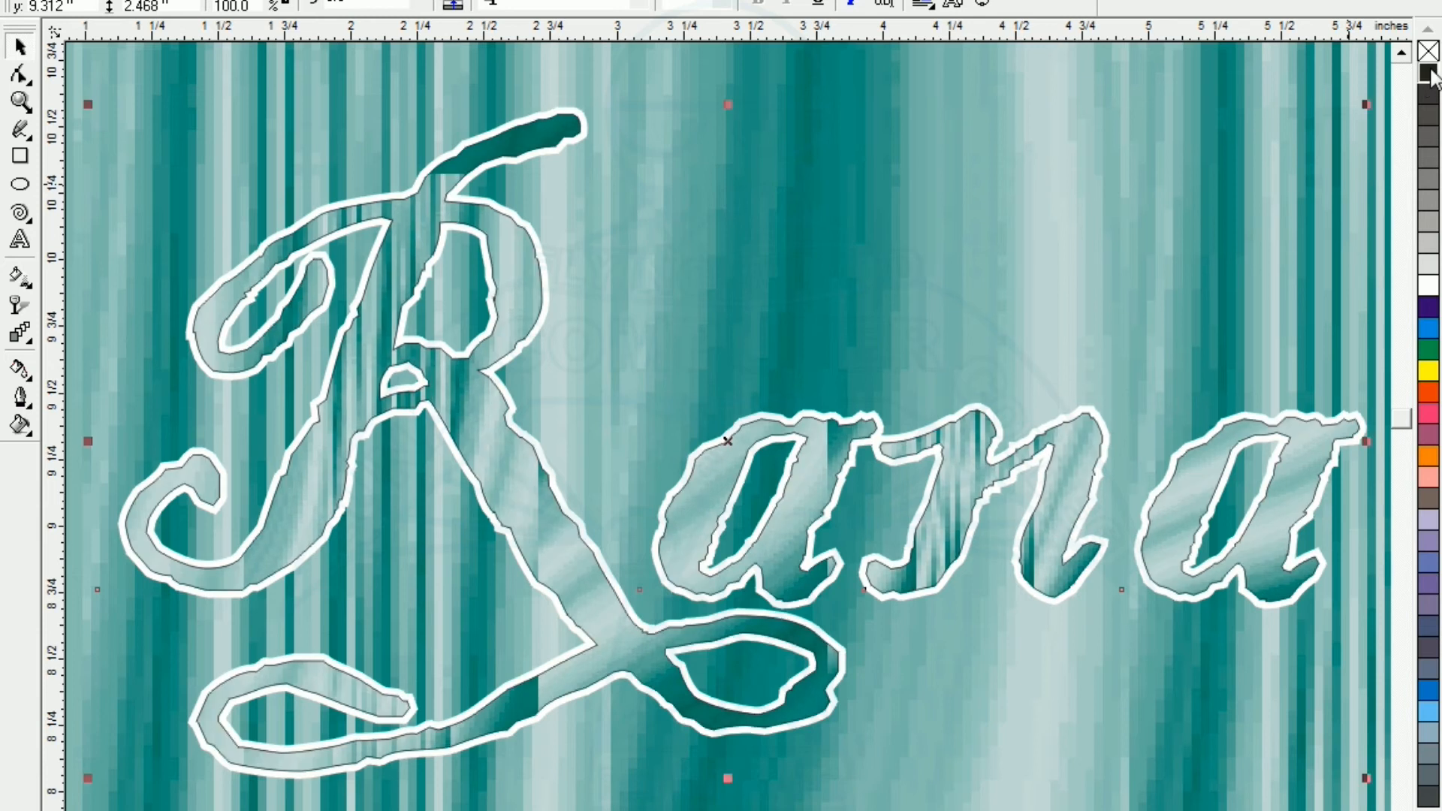
pyautogui.press('F12')
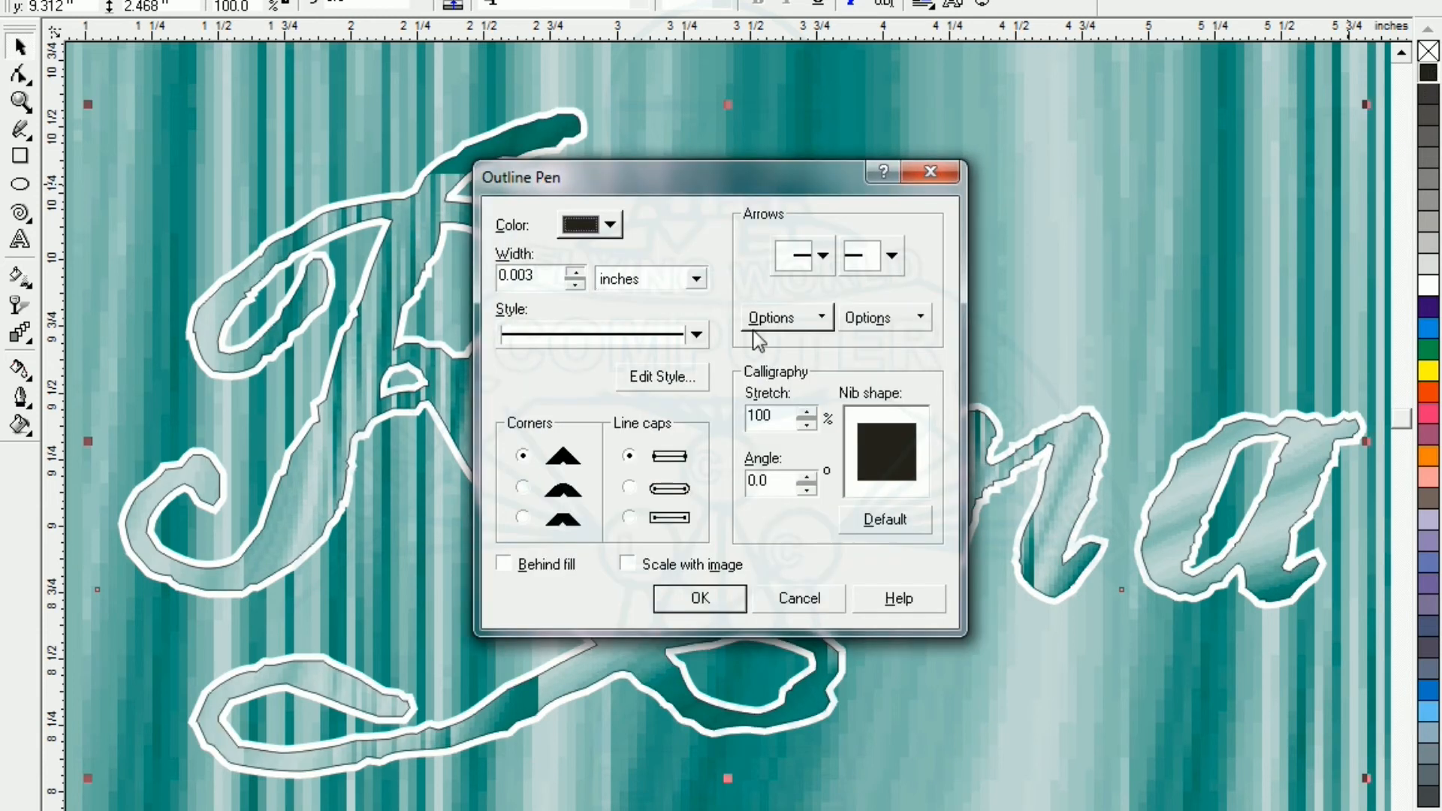
pyautogui.click(575, 272)
pyautogui.click(576, 272)
pyautogui.click(682, 597)
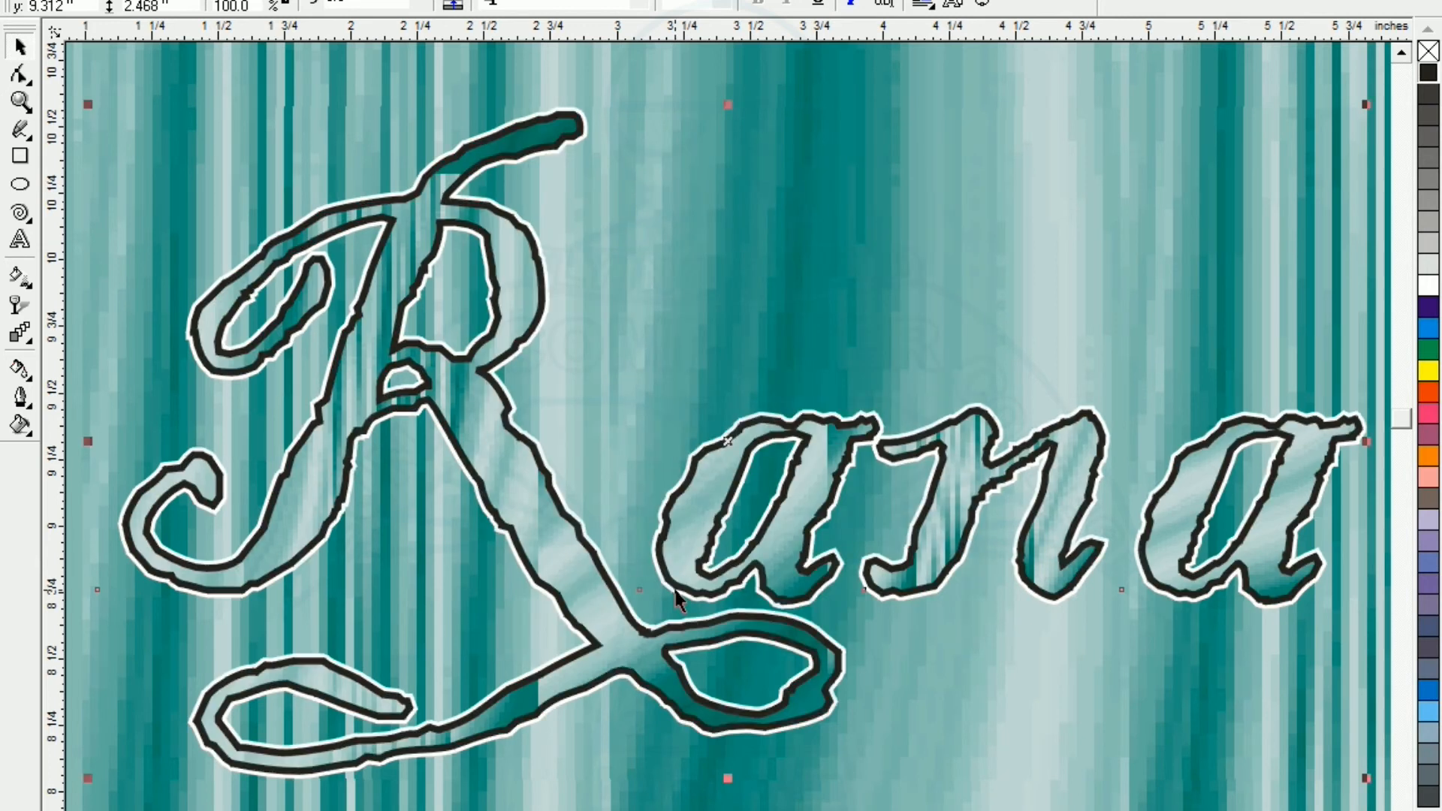
pyautogui.press('F3')
pyautogui.press('F3')
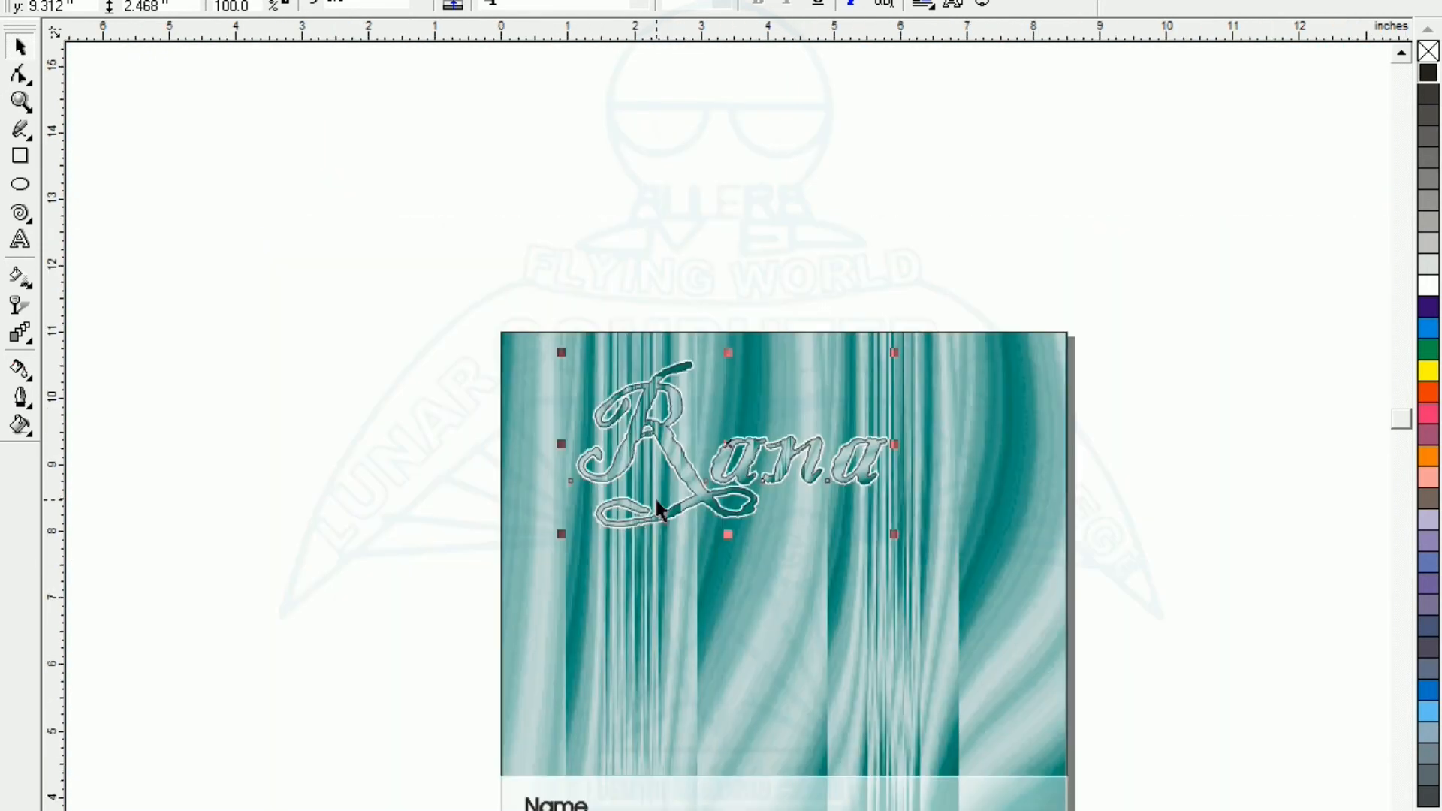
pyautogui.click(358, 456)
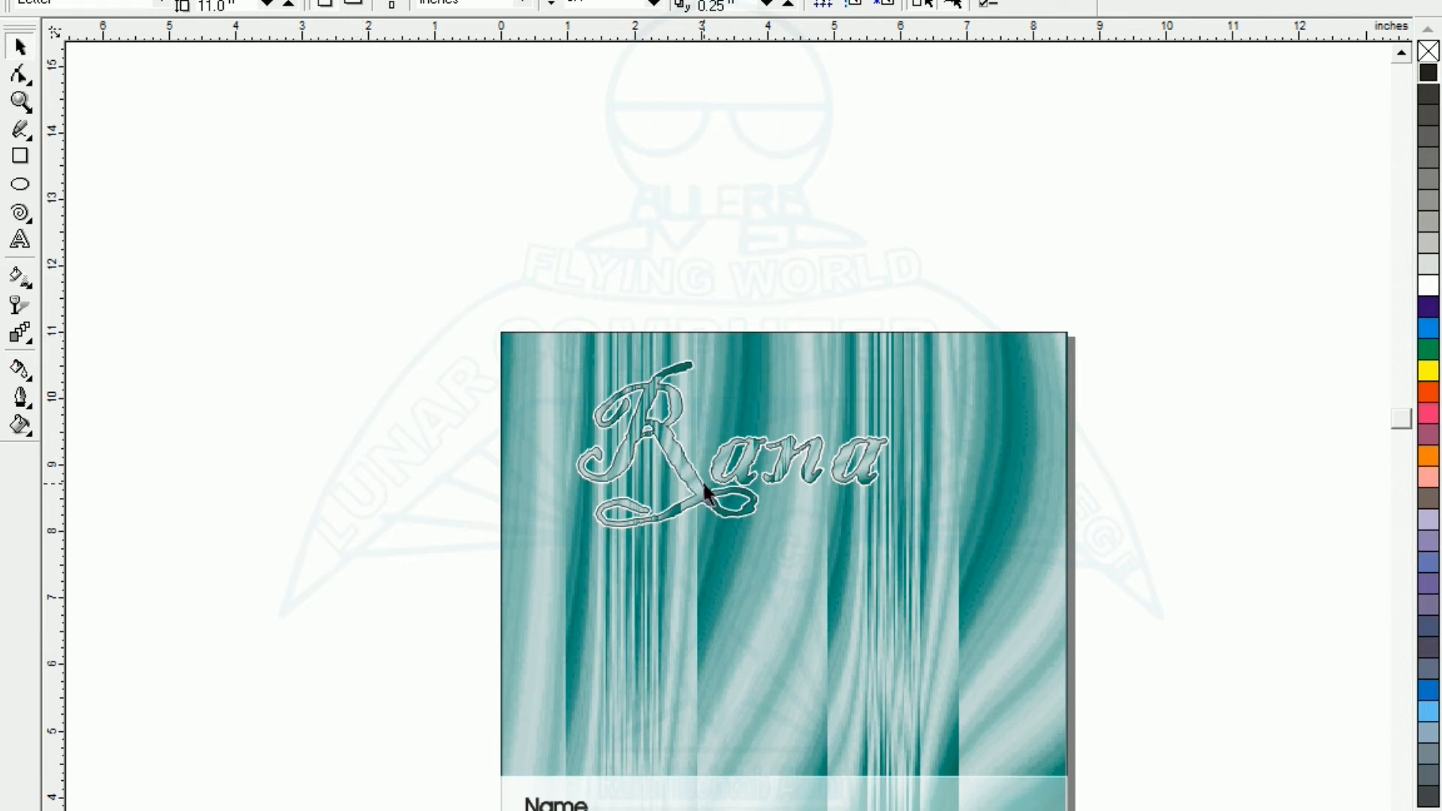
# Offset the textured front title slightly left of its white backing to form a white edge along the letters.
pyautogui.press('z')
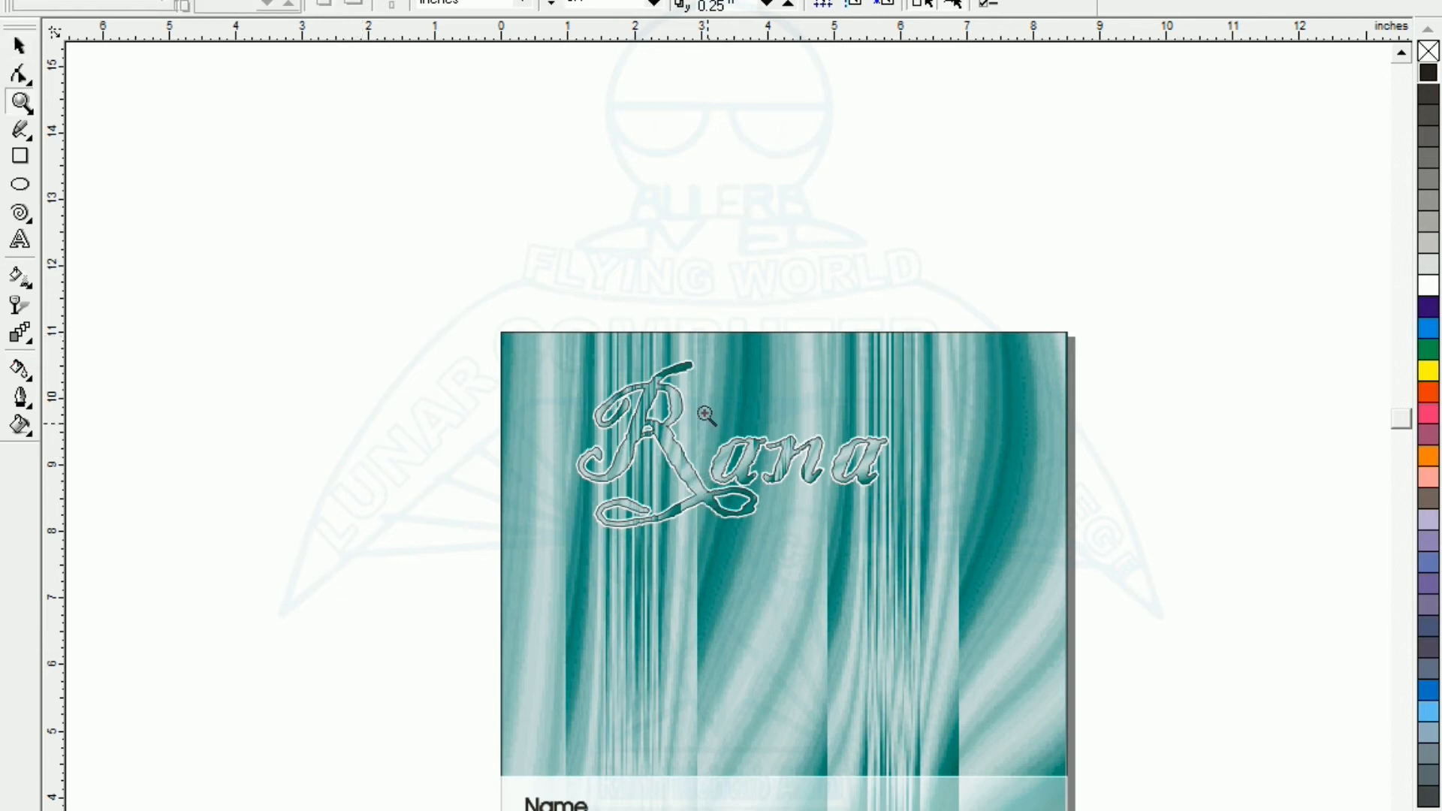
pyautogui.moveTo(706, 416); pyautogui.dragTo(773, 492)
pyautogui.click(751, 493)
pyautogui.press('Left')
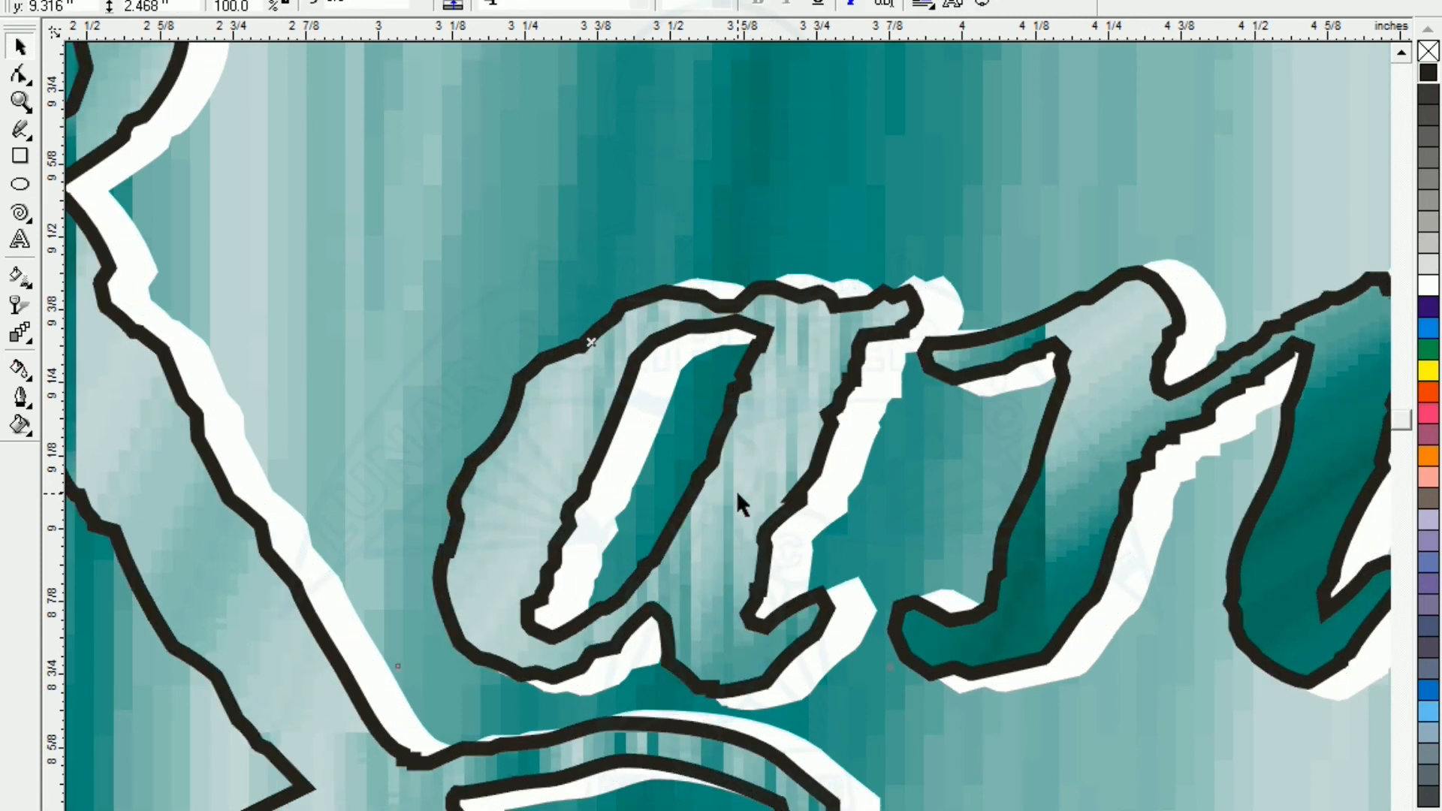
pyautogui.press('F3')
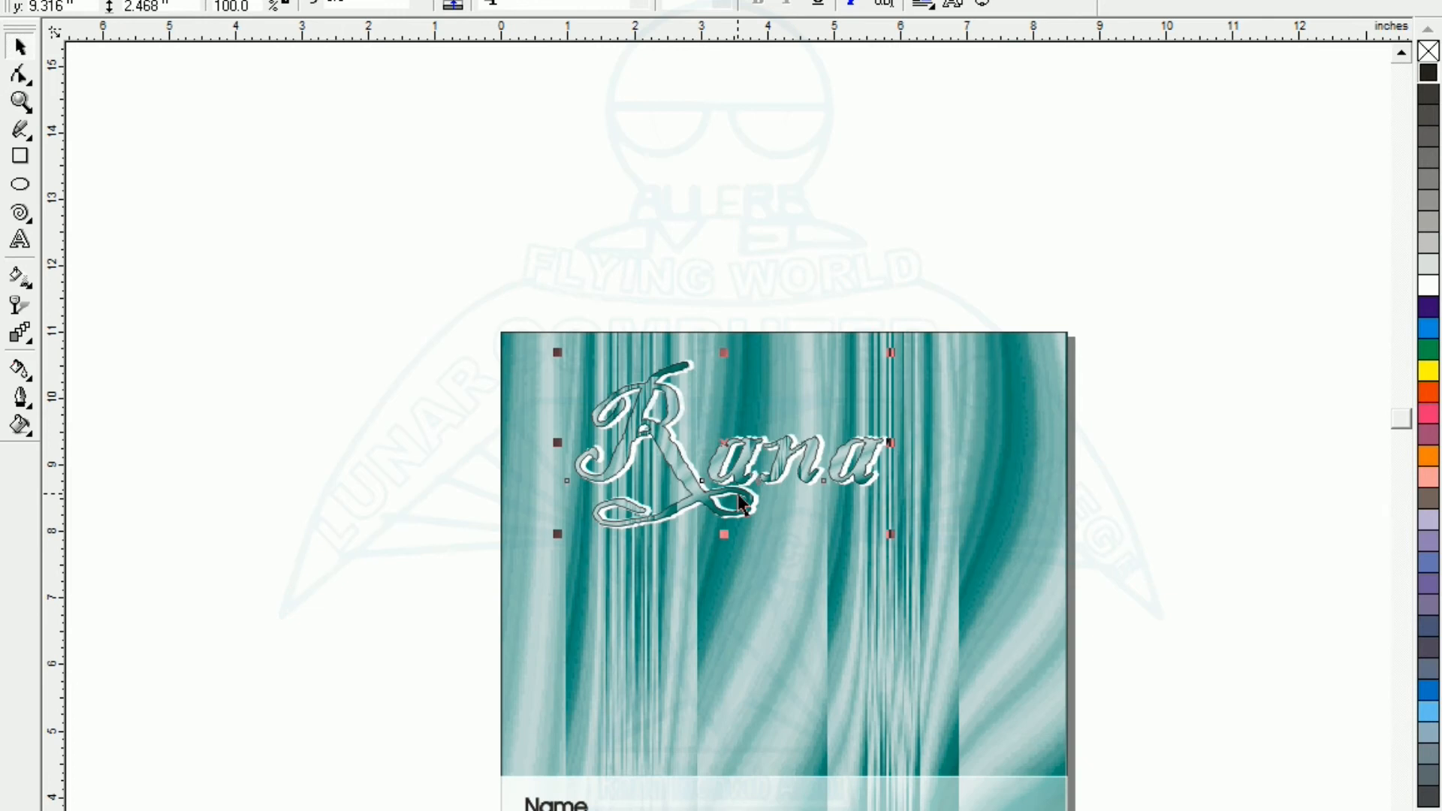
pyautogui.click(402, 560)
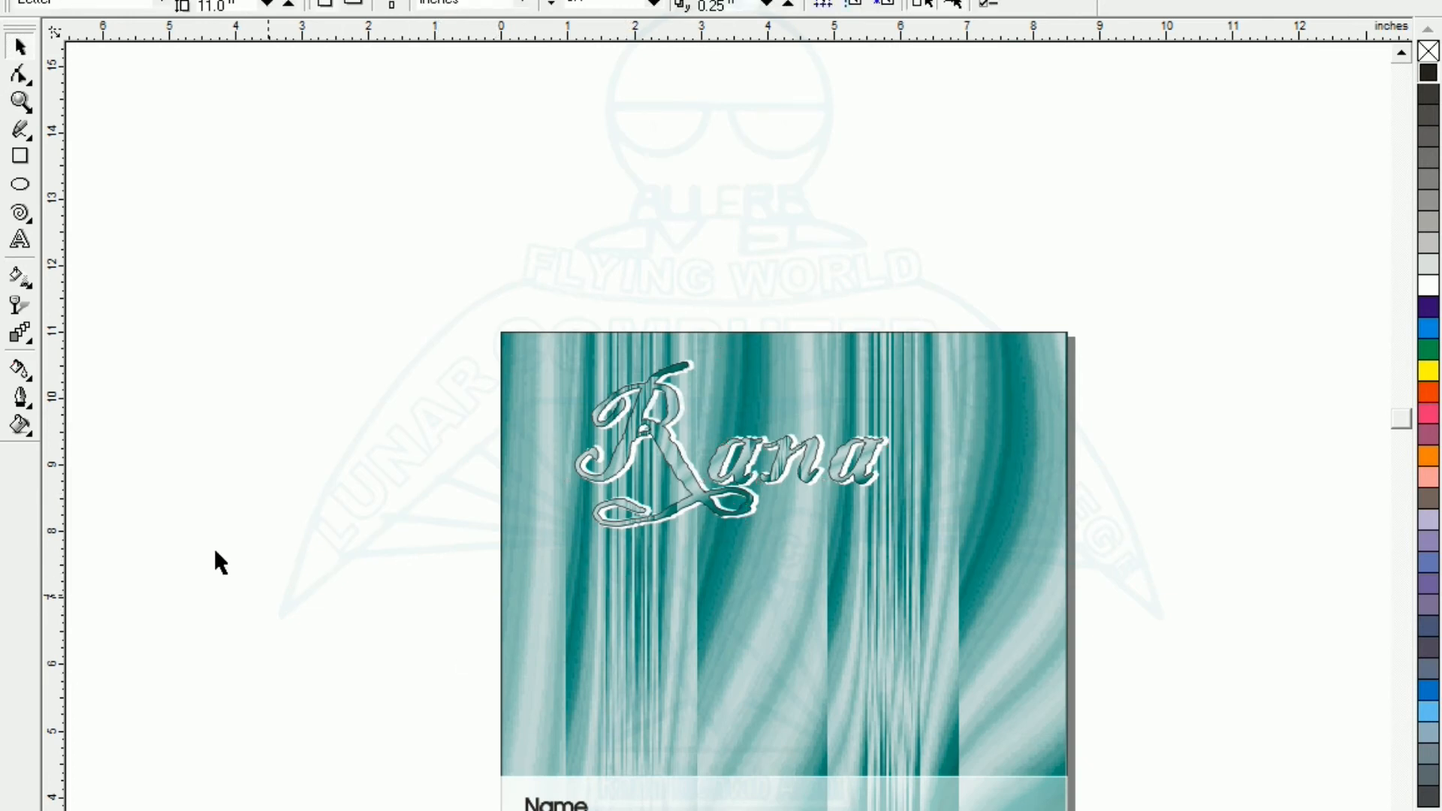
# Add a new text object reading "Note Book" below the title.
pyautogui.click(17, 242)
pyautogui.click(630, 583)
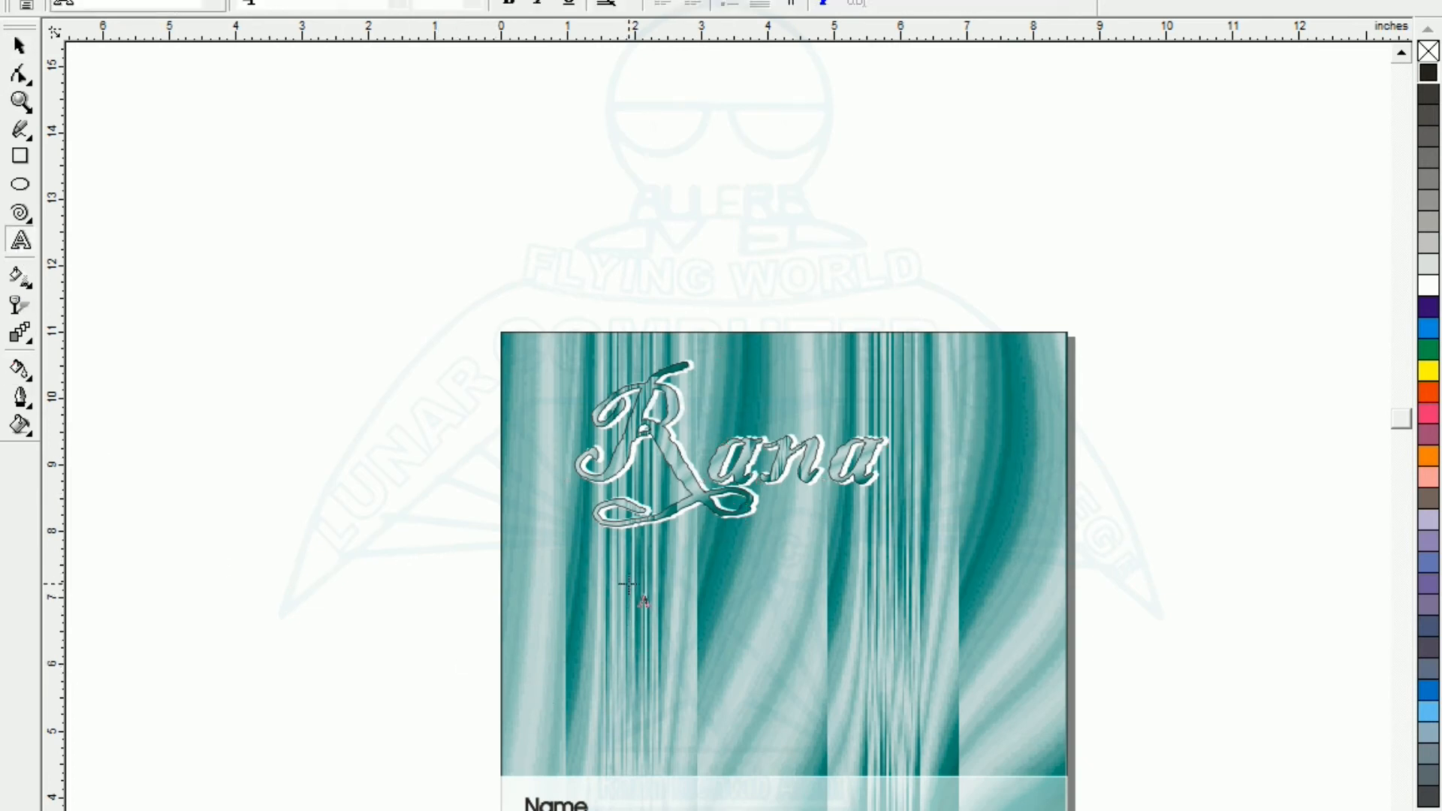
pyautogui.write('Name')
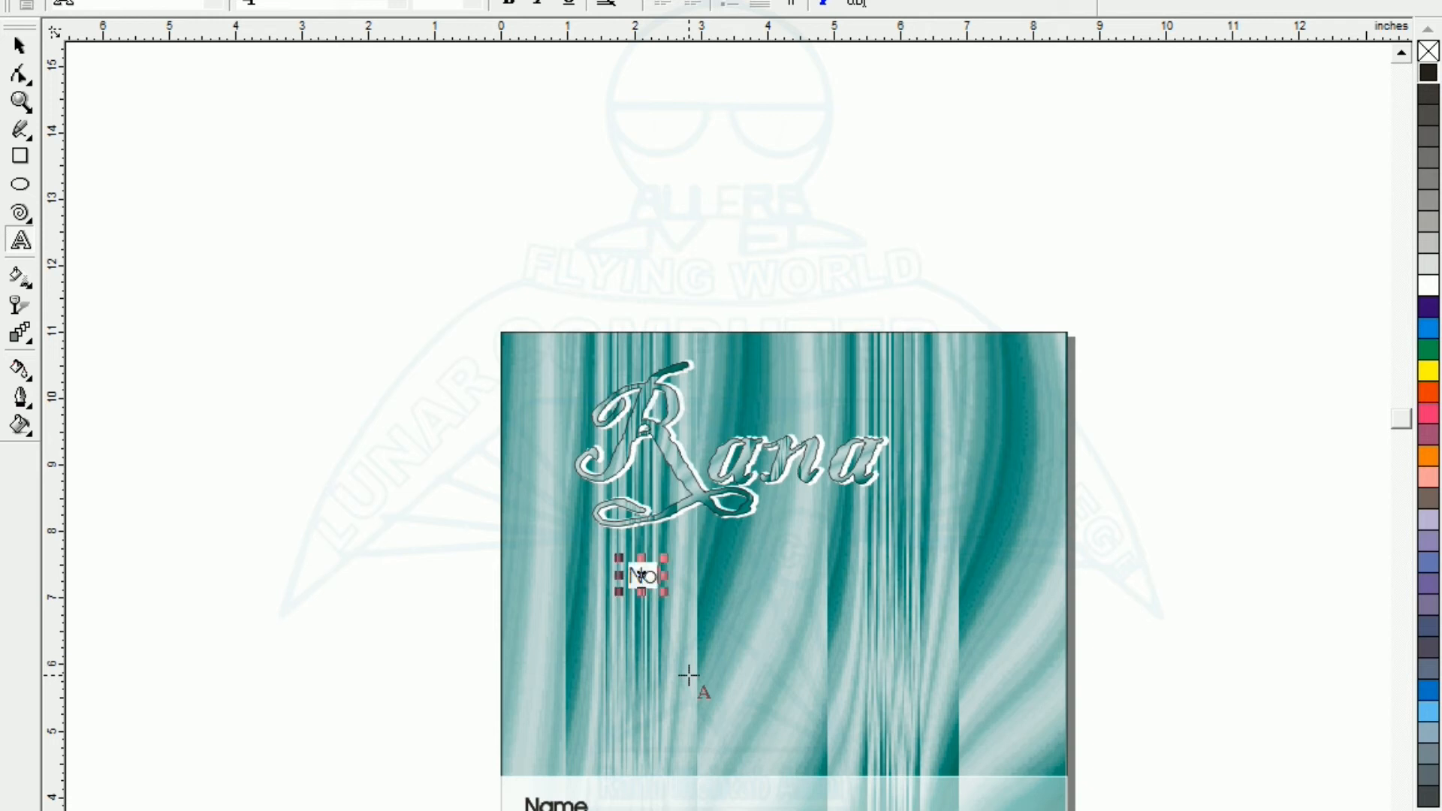
pyautogui.press('BackSpace')
pyautogui.press('BackSpace')
pyautogui.press('BackSpace')
pyautogui.write('ot')
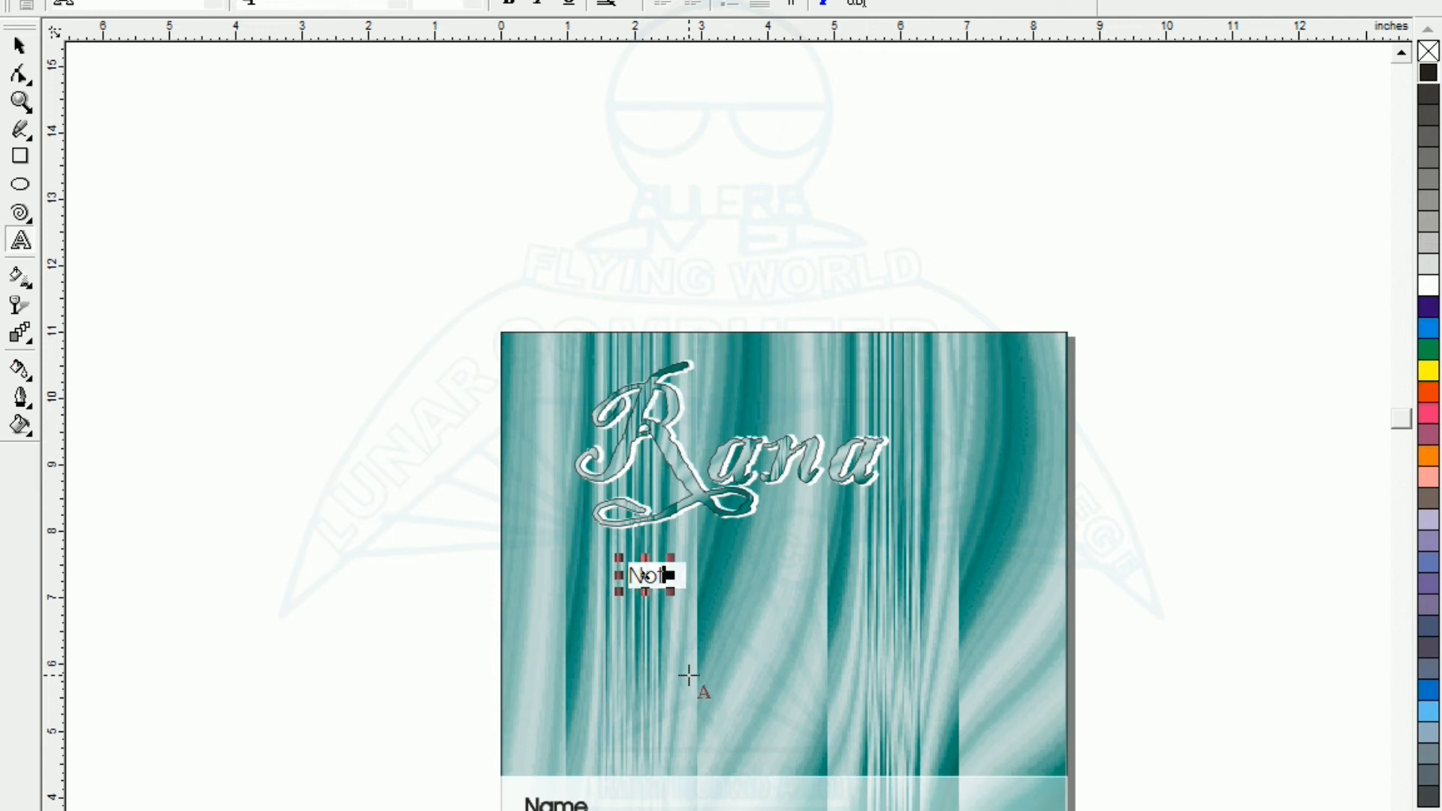
pyautogui.write('e Book')
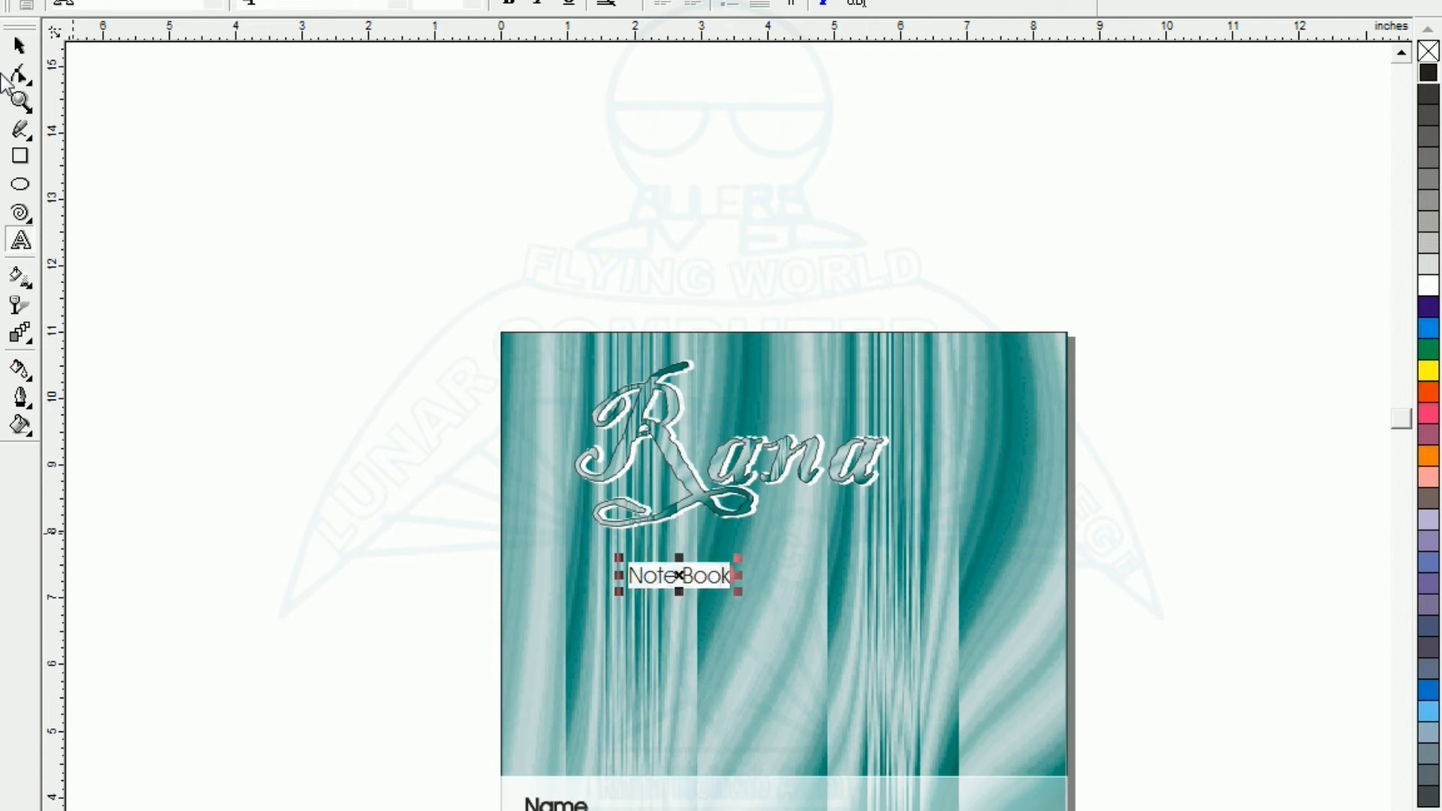
pyautogui.click(23, 47)
pyautogui.click(175, 379)
# Resize the "Note Book" text to about 0.46 inches high and position it directly beneath the title.
pyautogui.click(650, 587)
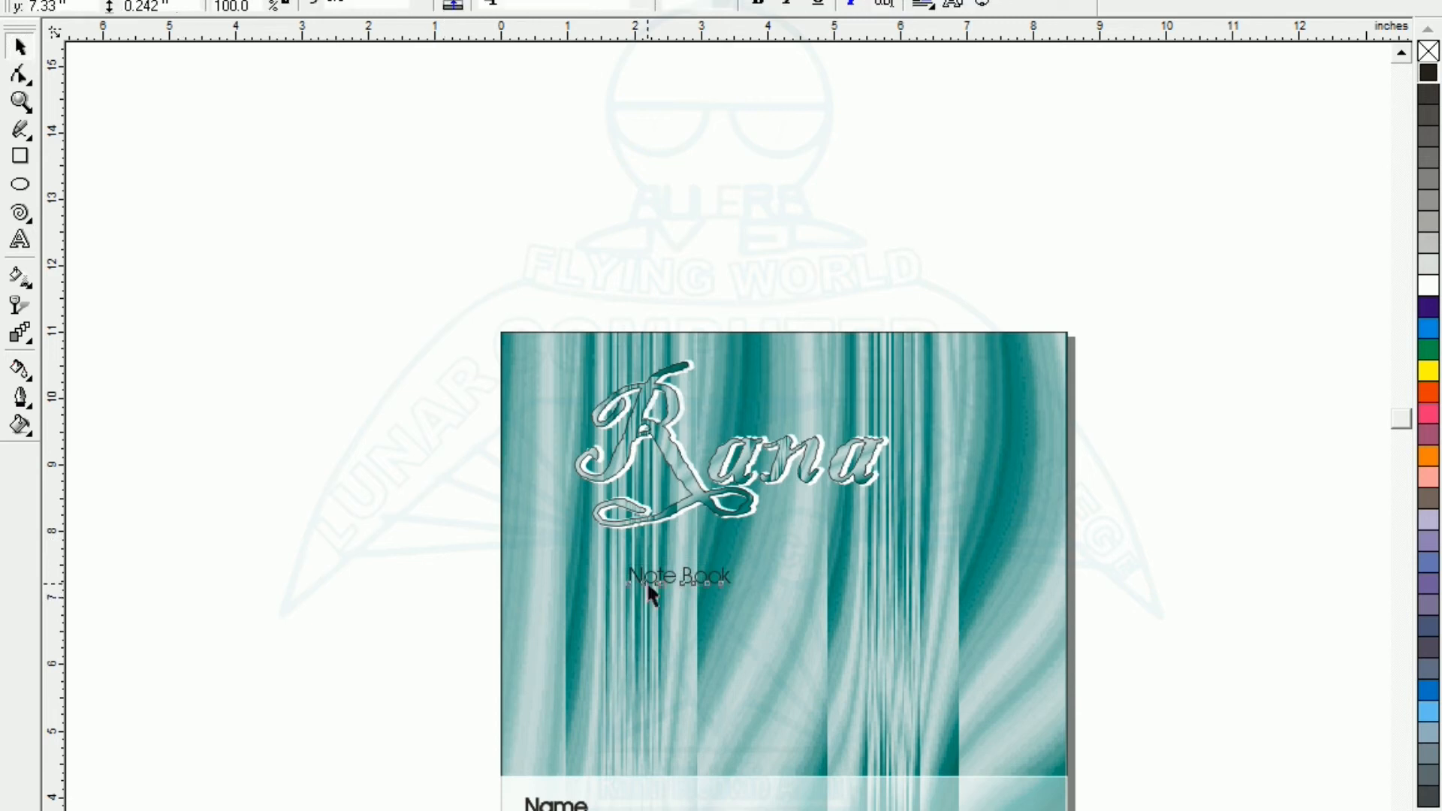
pyautogui.moveTo(740, 596); pyautogui.dragTo(918, 627)
pyautogui.moveTo(799, 606); pyautogui.dragTo(839, 588)
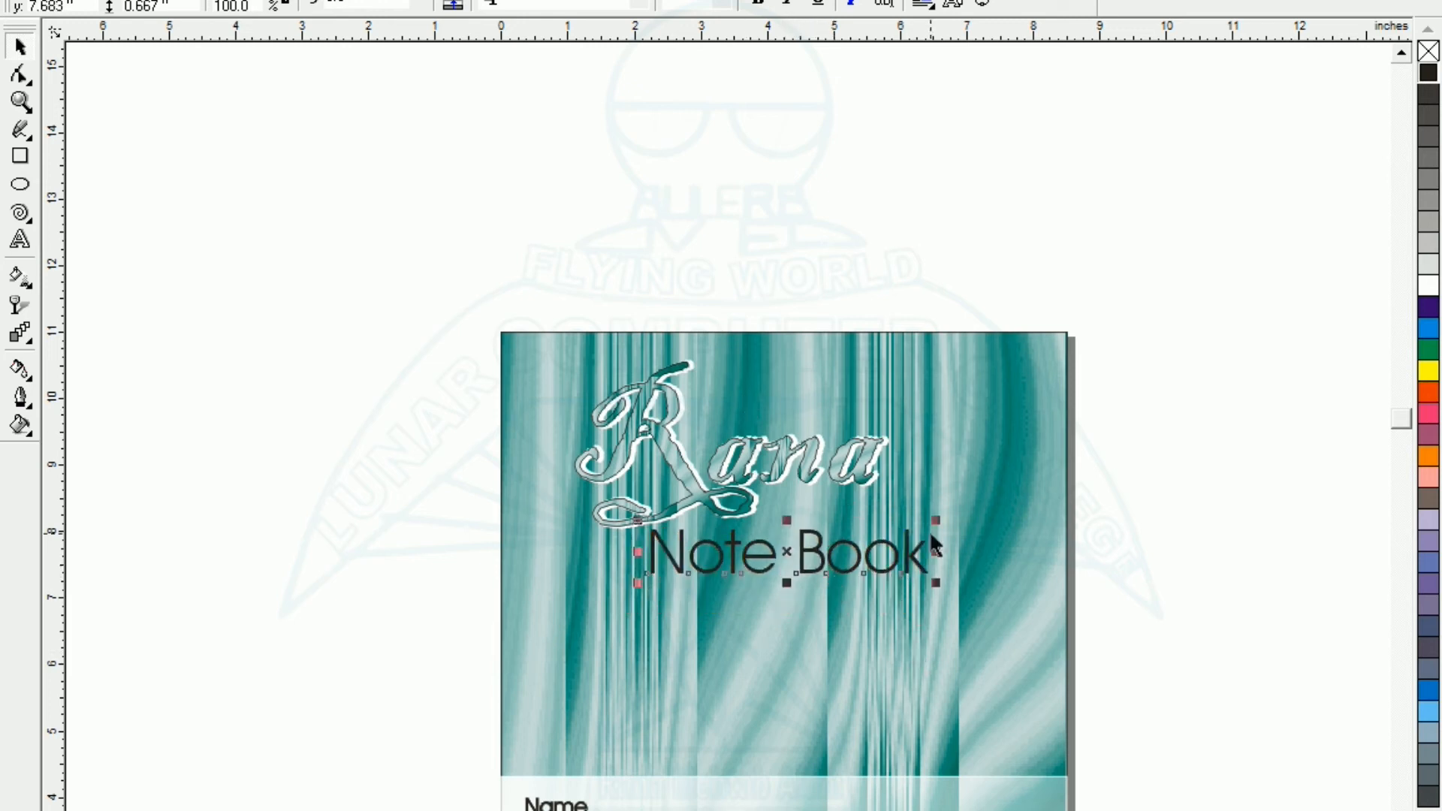
pyautogui.moveTo(935, 583); pyautogui.dragTo(754, 550)
pyautogui.moveTo(914, 556); pyautogui.dragTo(930, 566)
# Set the "Note Book" text in Arial Black and fill it with white.
pyautogui.click(572, 6)
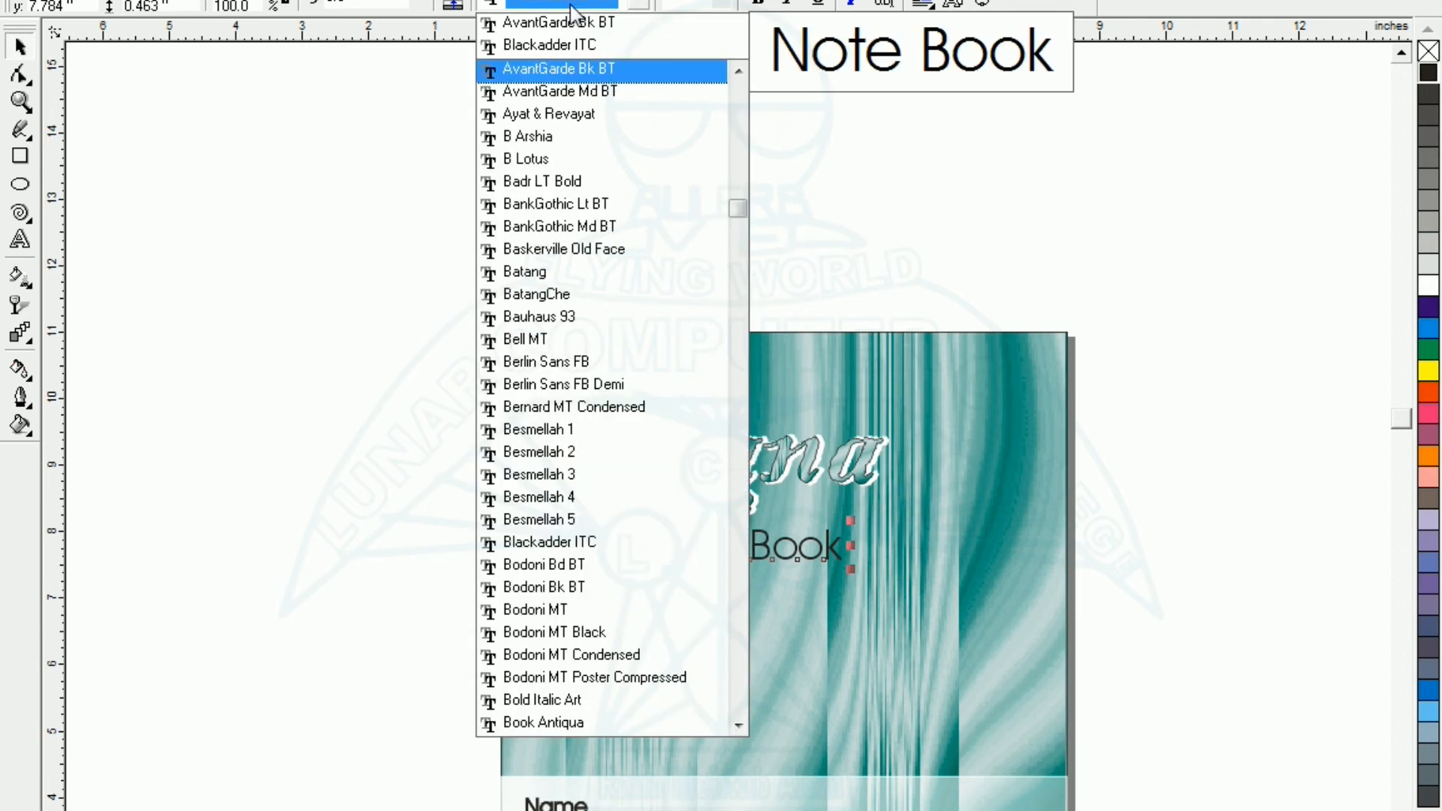
pyautogui.write('arial')
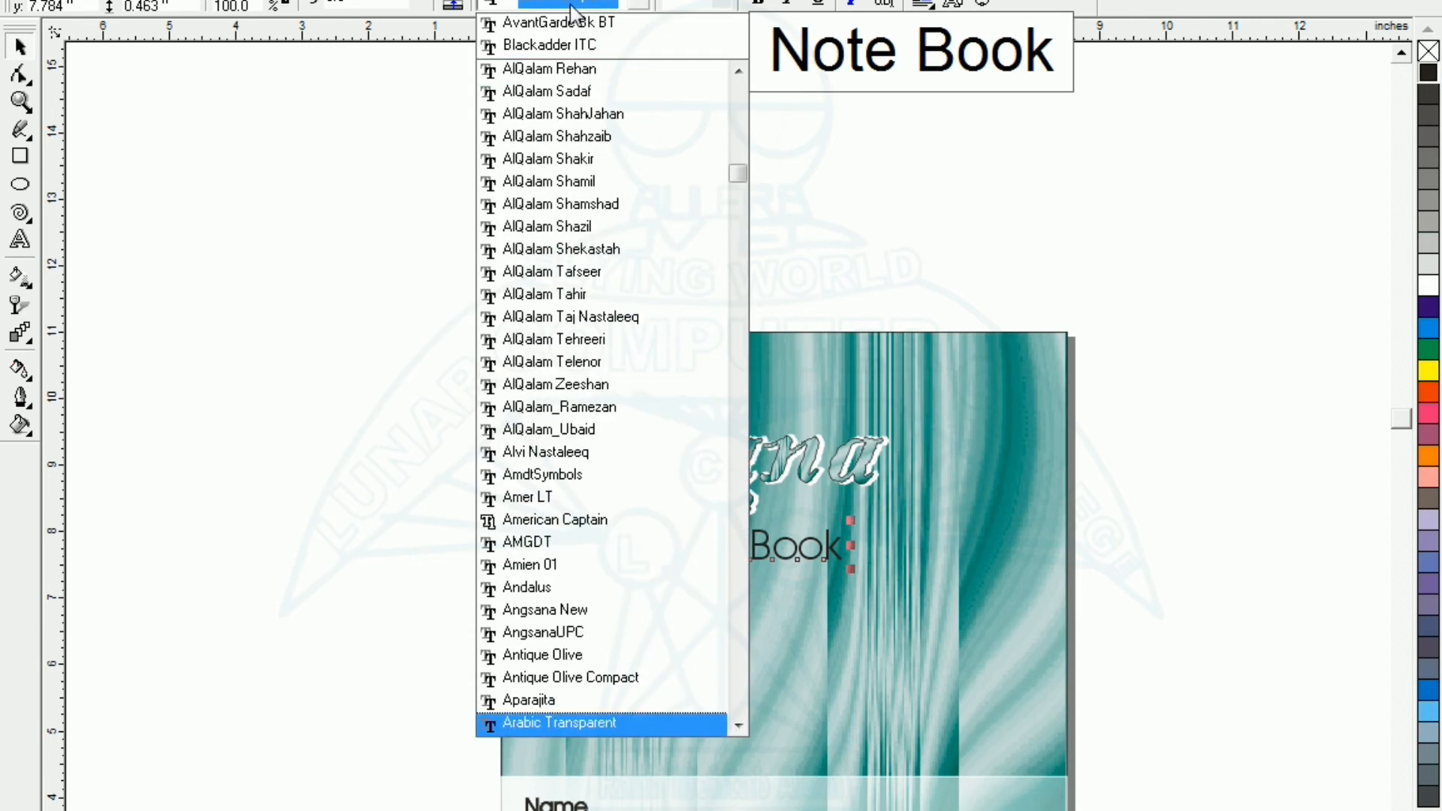
pyautogui.press('Down')
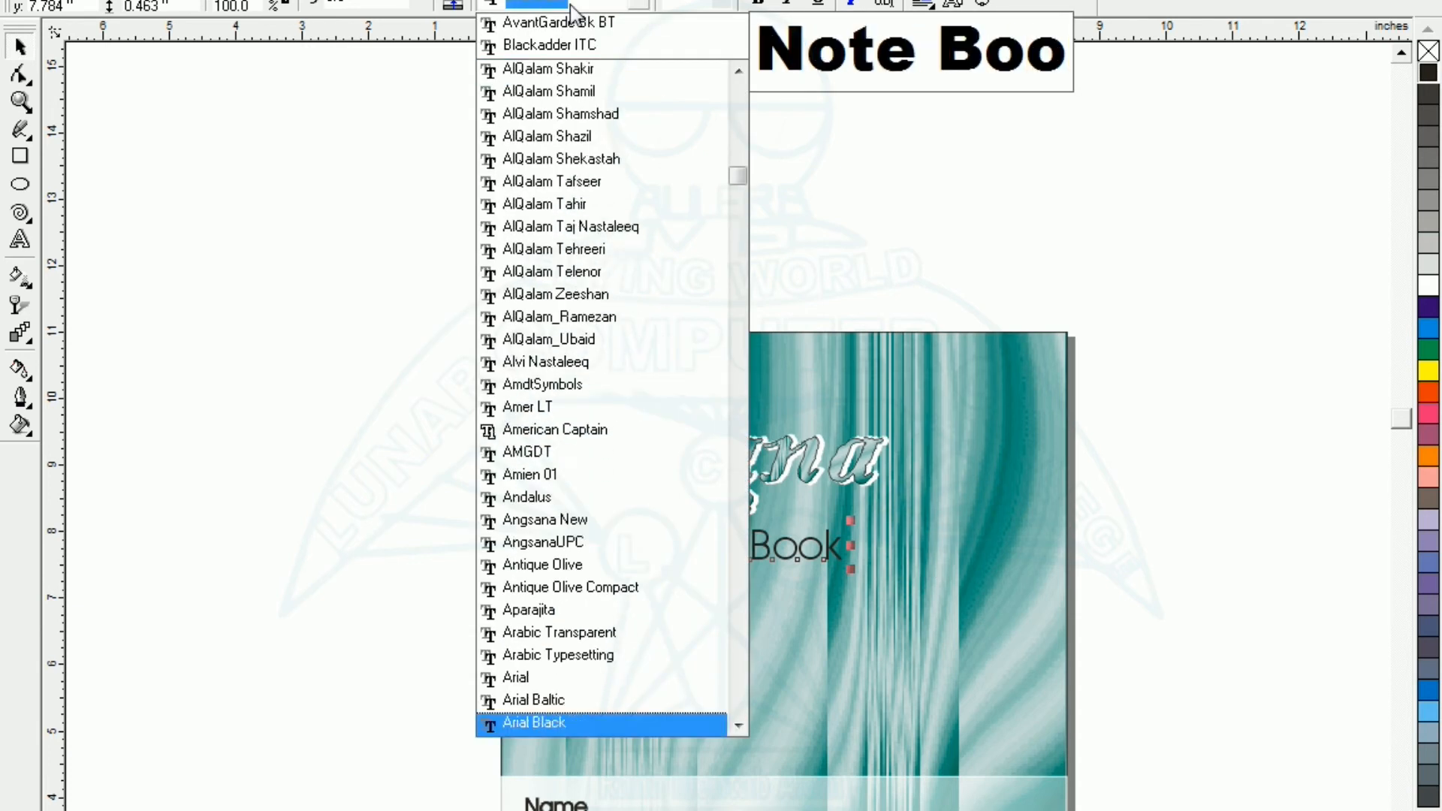
pyautogui.press('Return')
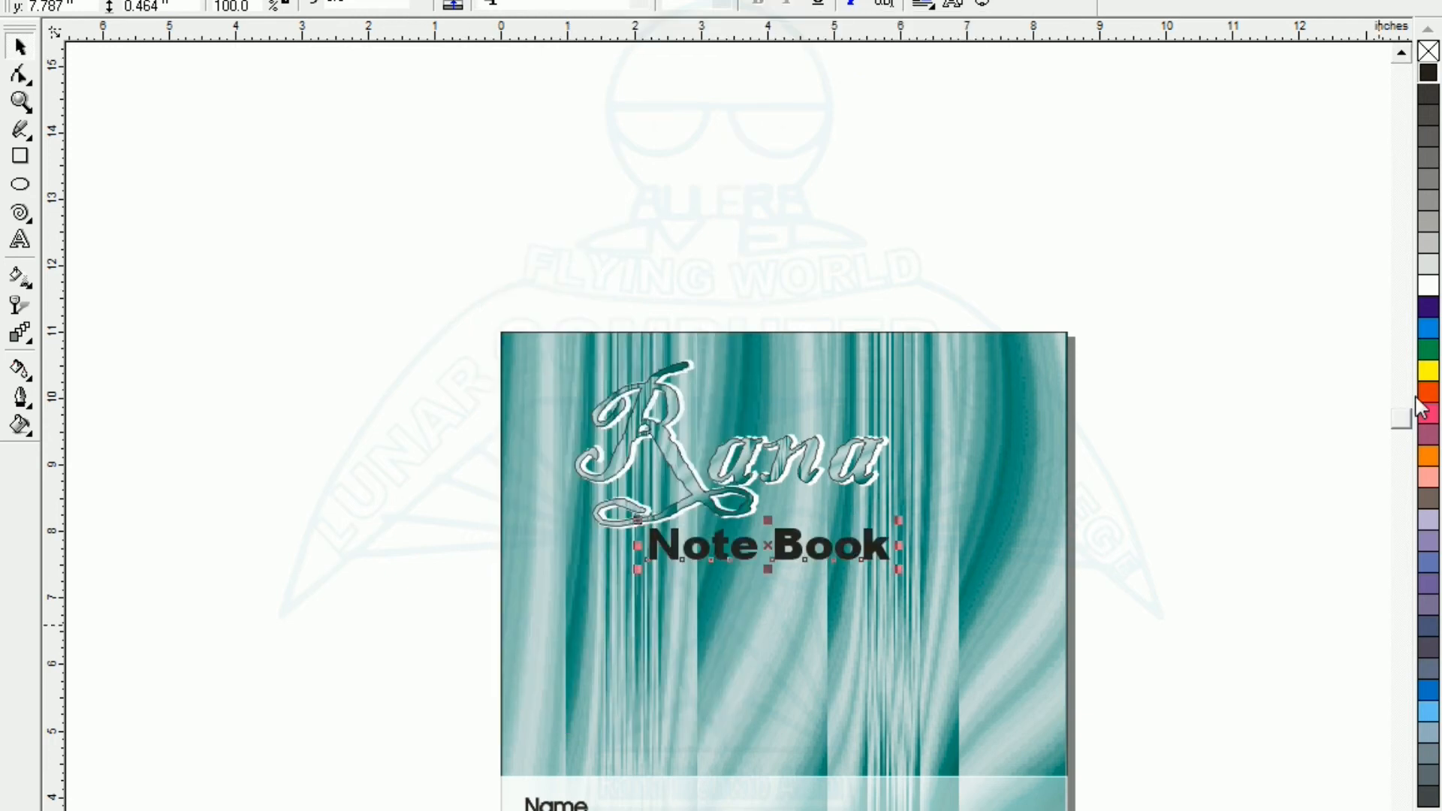
pyautogui.click(1431, 295)
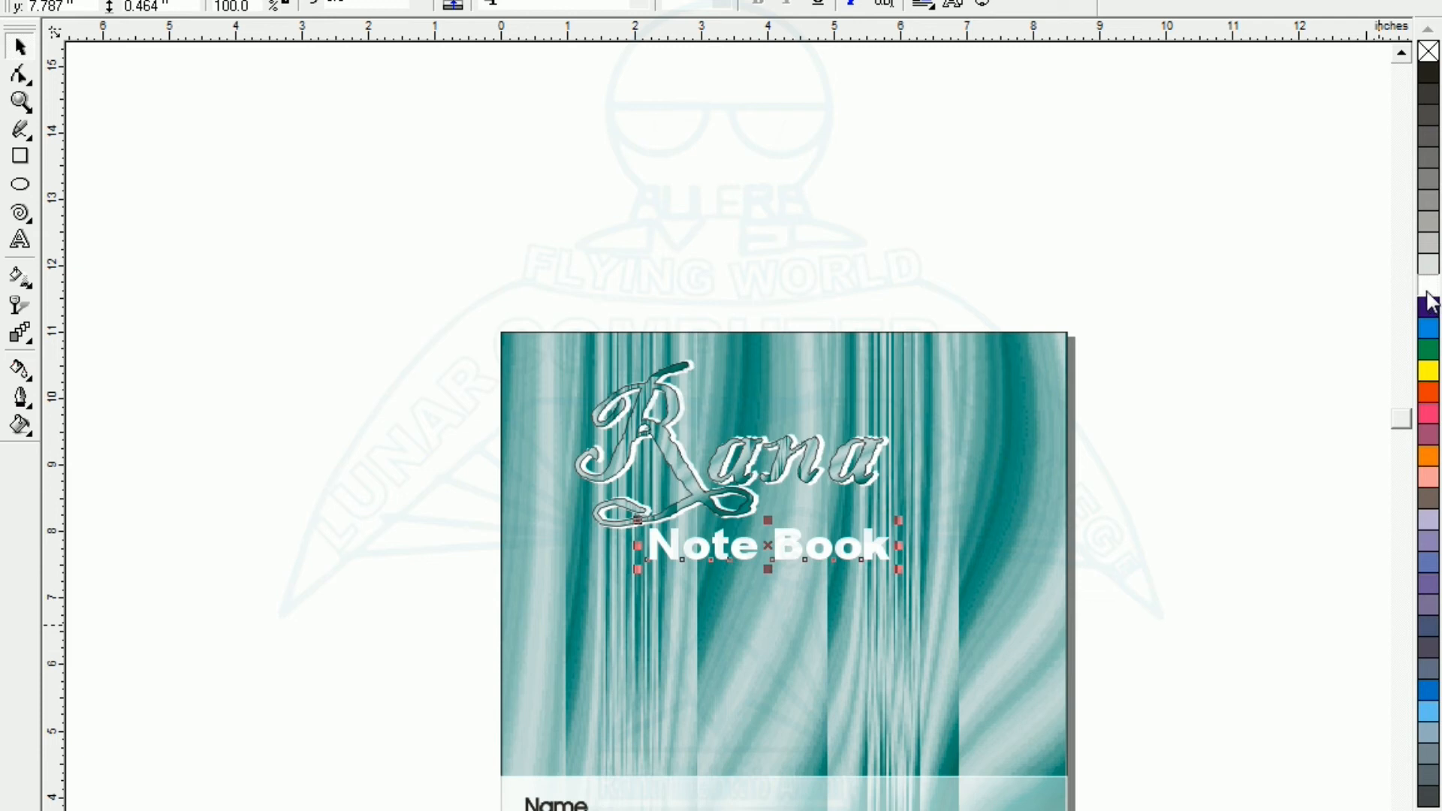
# Duplicate the white "Note Book" text slightly up and to the left, fill the copy orange-red, and tighten its horizontal offset.
pyautogui.hotkey('shift', 'F2')
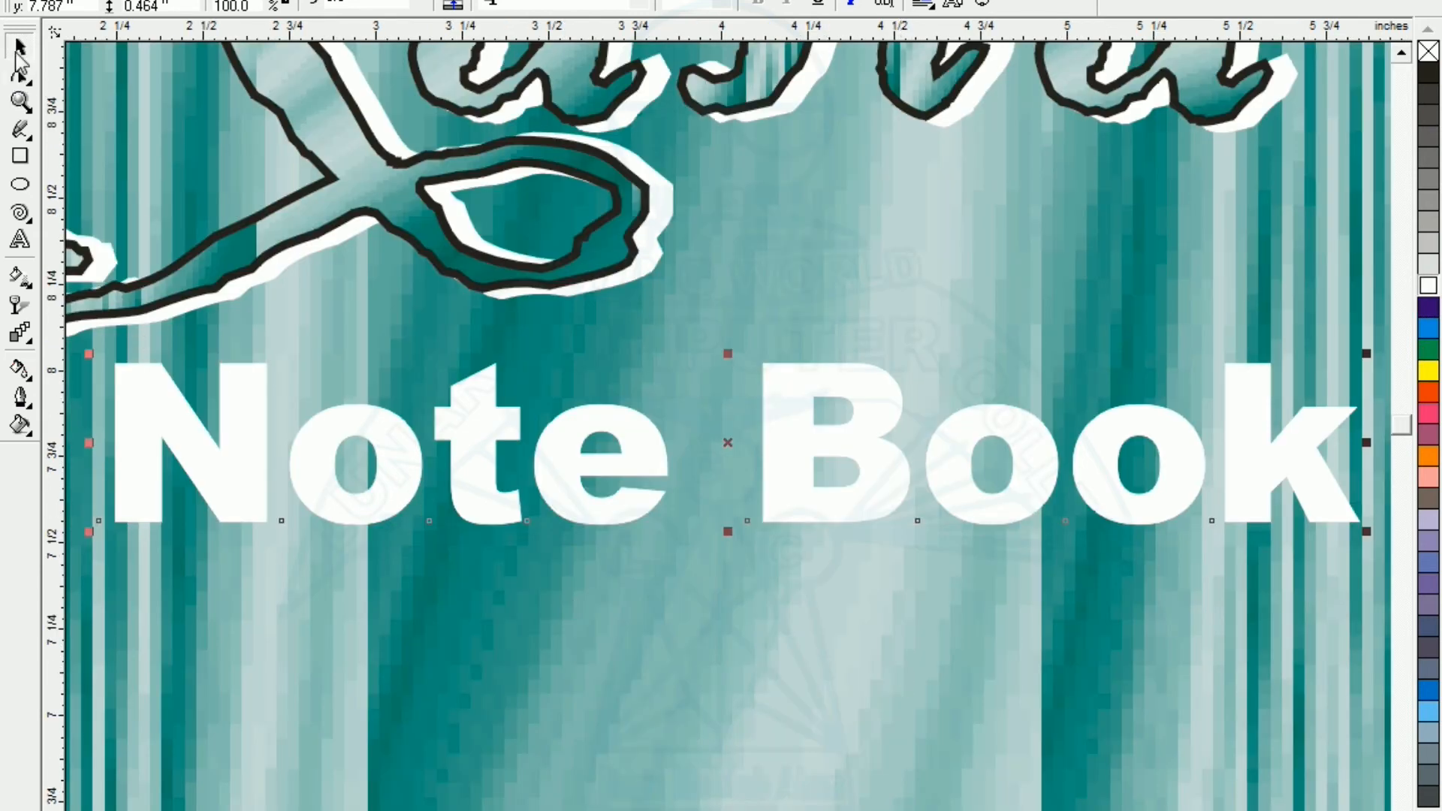
pyautogui.moveTo(854, 511); pyautogui.dragTo(840, 510)
pyautogui.click(1425, 394)
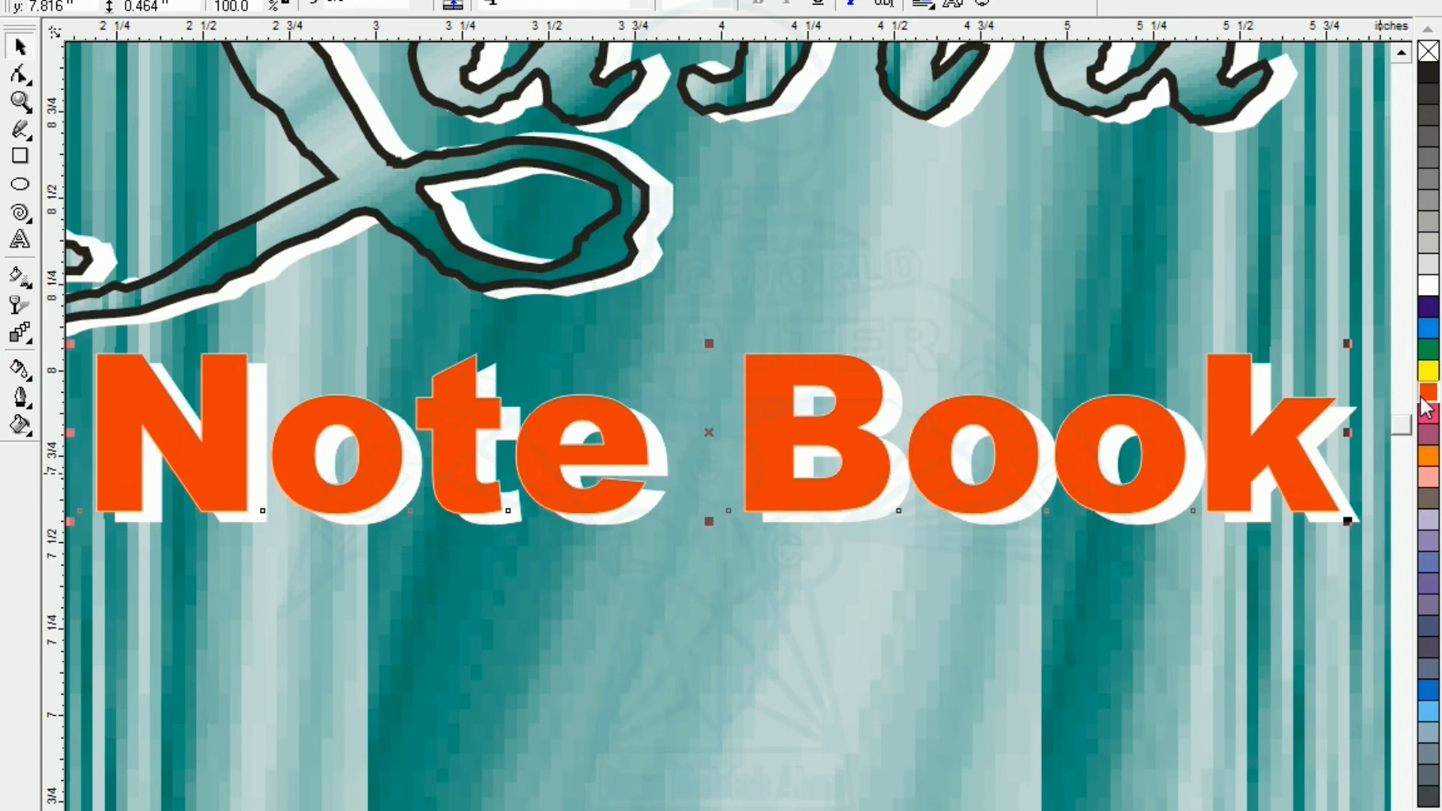
pyautogui.click(216, 480)
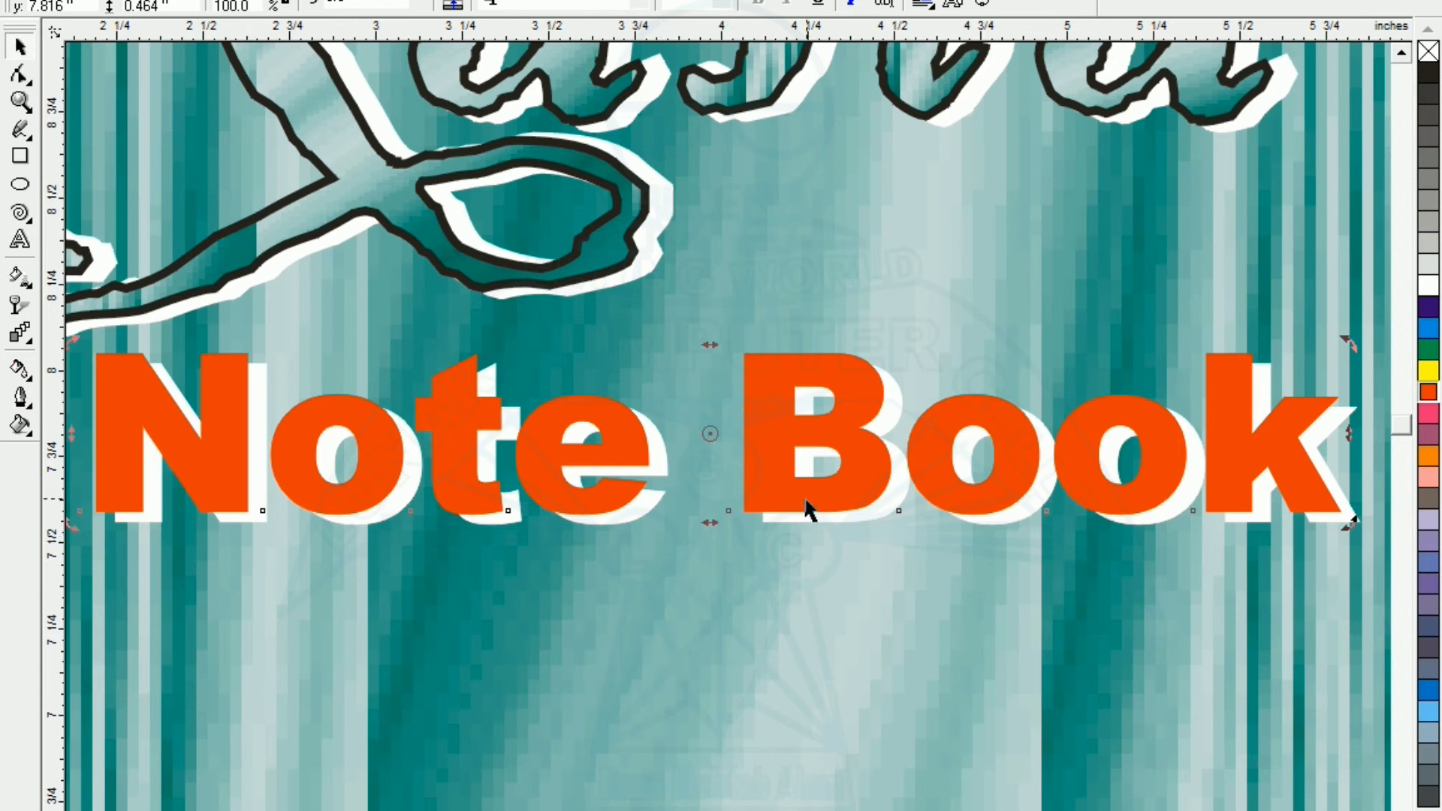
pyautogui.moveTo(808, 511); pyautogui.dragTo(809, 500)
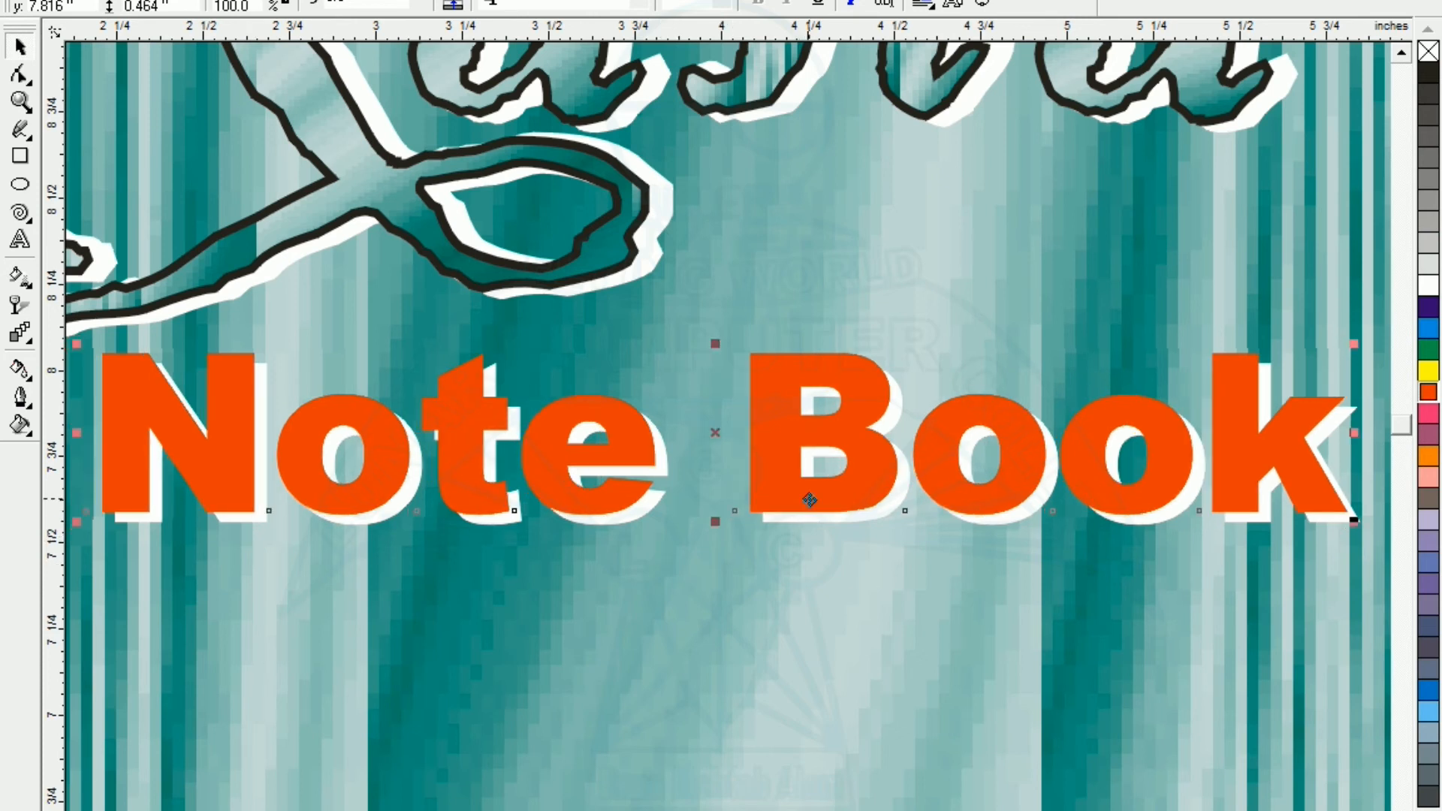
# Group all the artwork and text on the cover page.
pyautogui.scroll(-2, 809, 500)
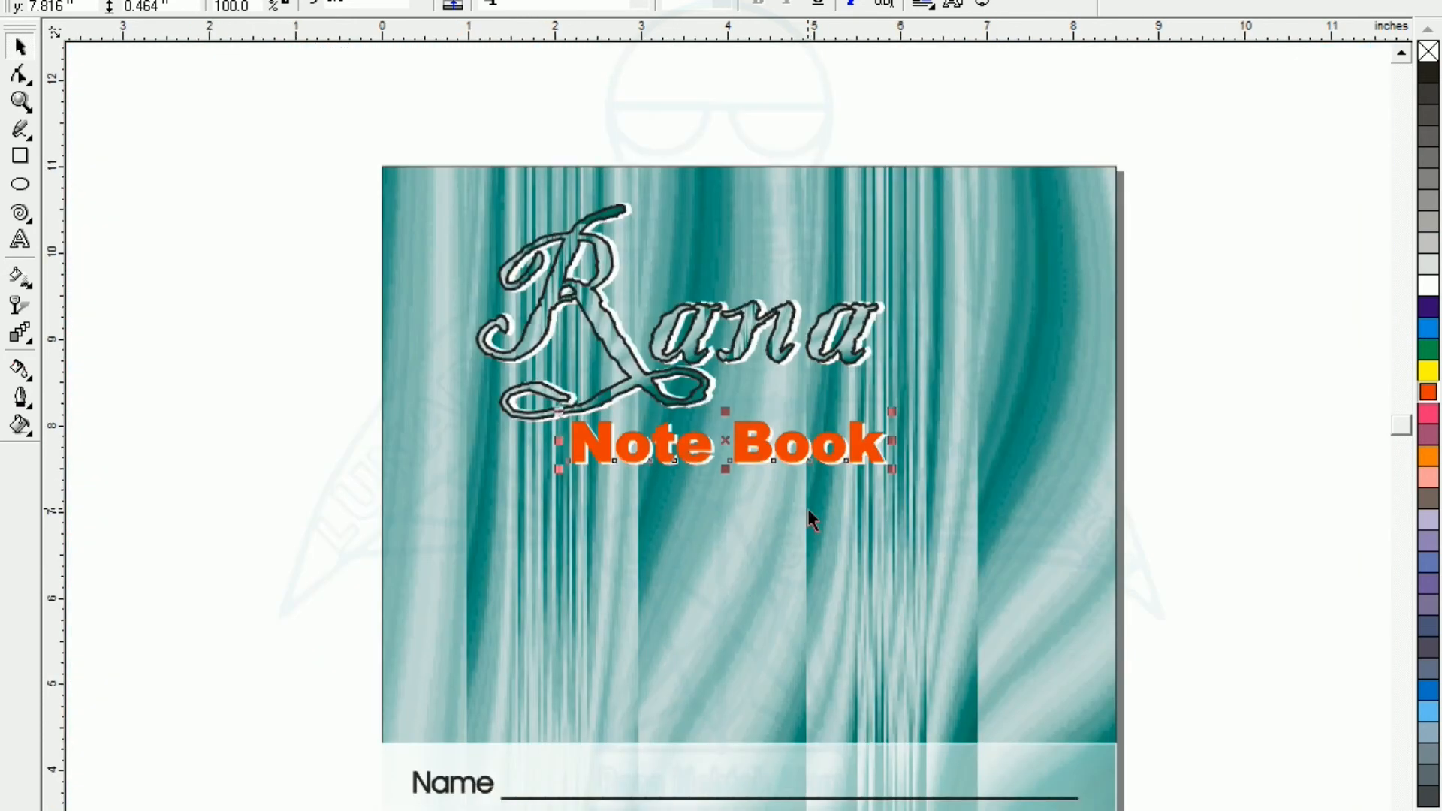
pyautogui.scroll(-1, 808, 508)
pyautogui.click(437, 562)
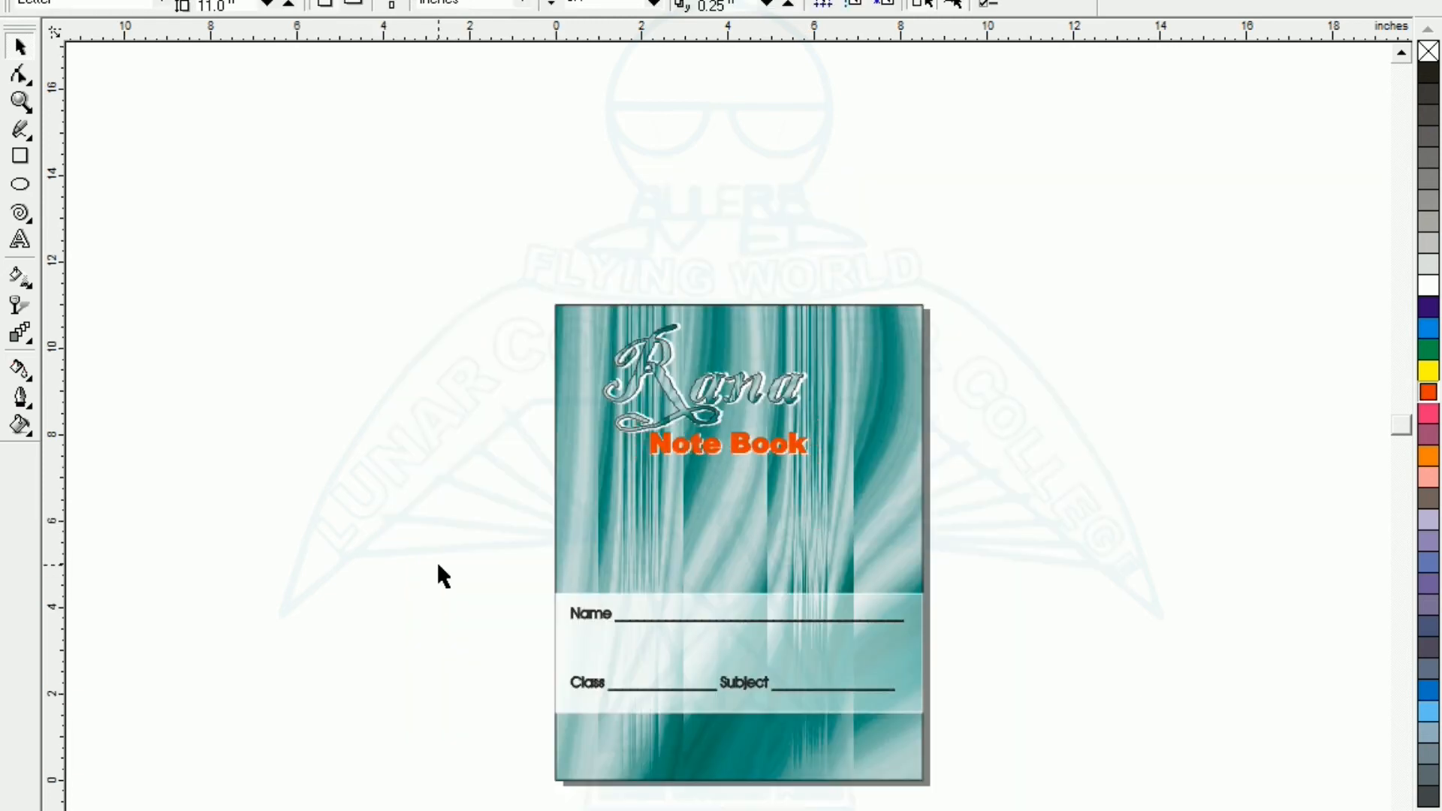
pyautogui.moveTo(390, 162); pyautogui.dragTo(928, 808)
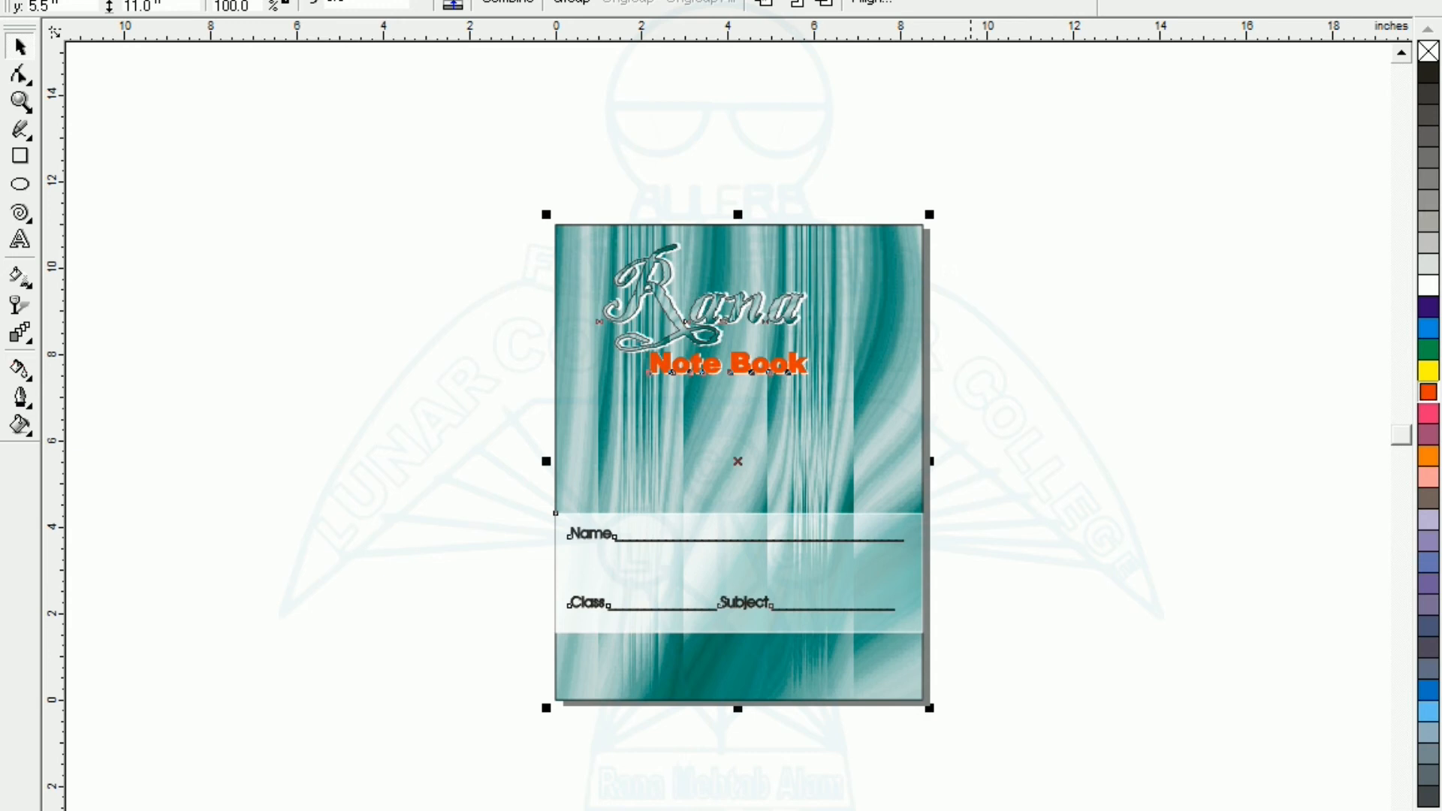
pyautogui.click(426, 537)
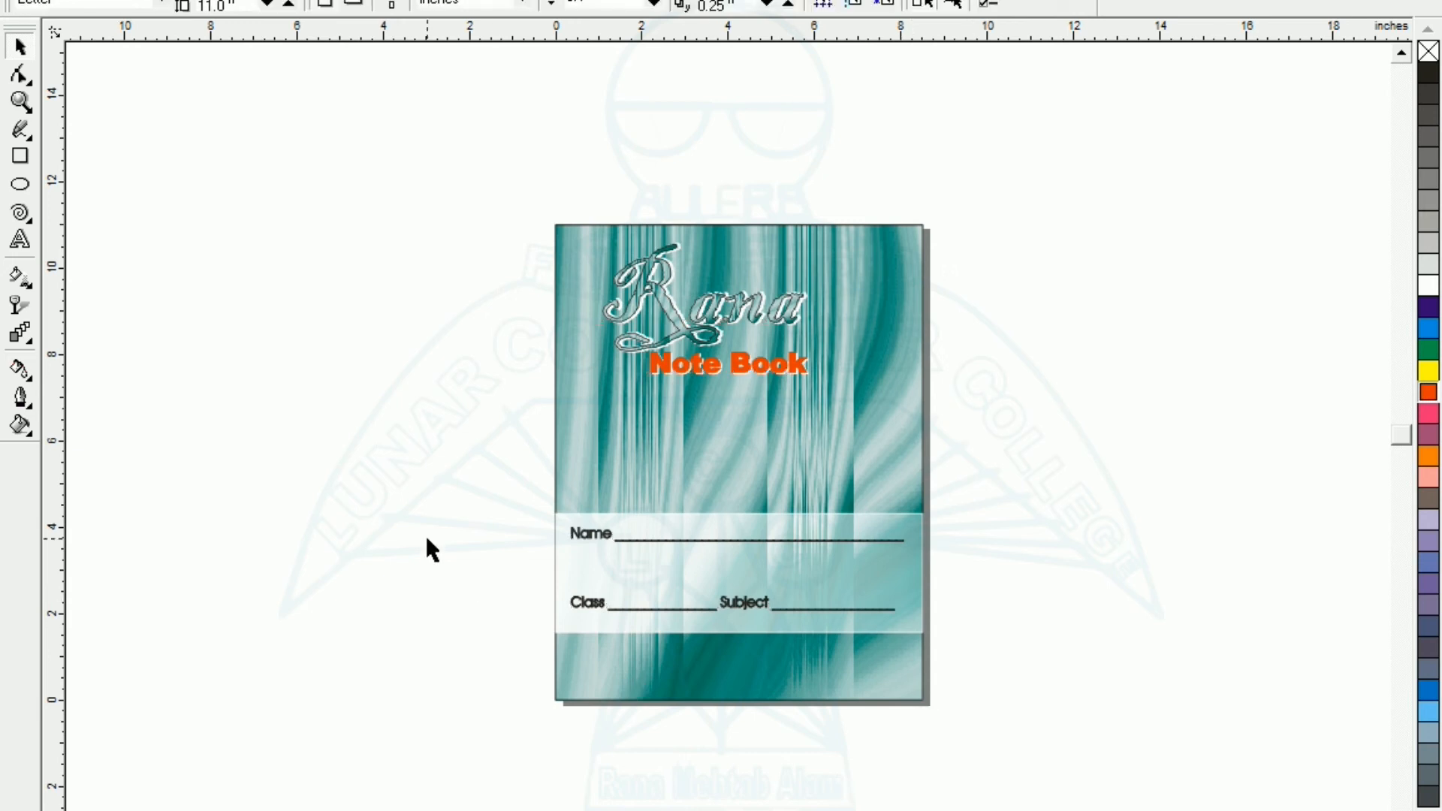
# Add a page-sized rectangle behind the grouped cover.
pyautogui.doubleClick(22, 159)
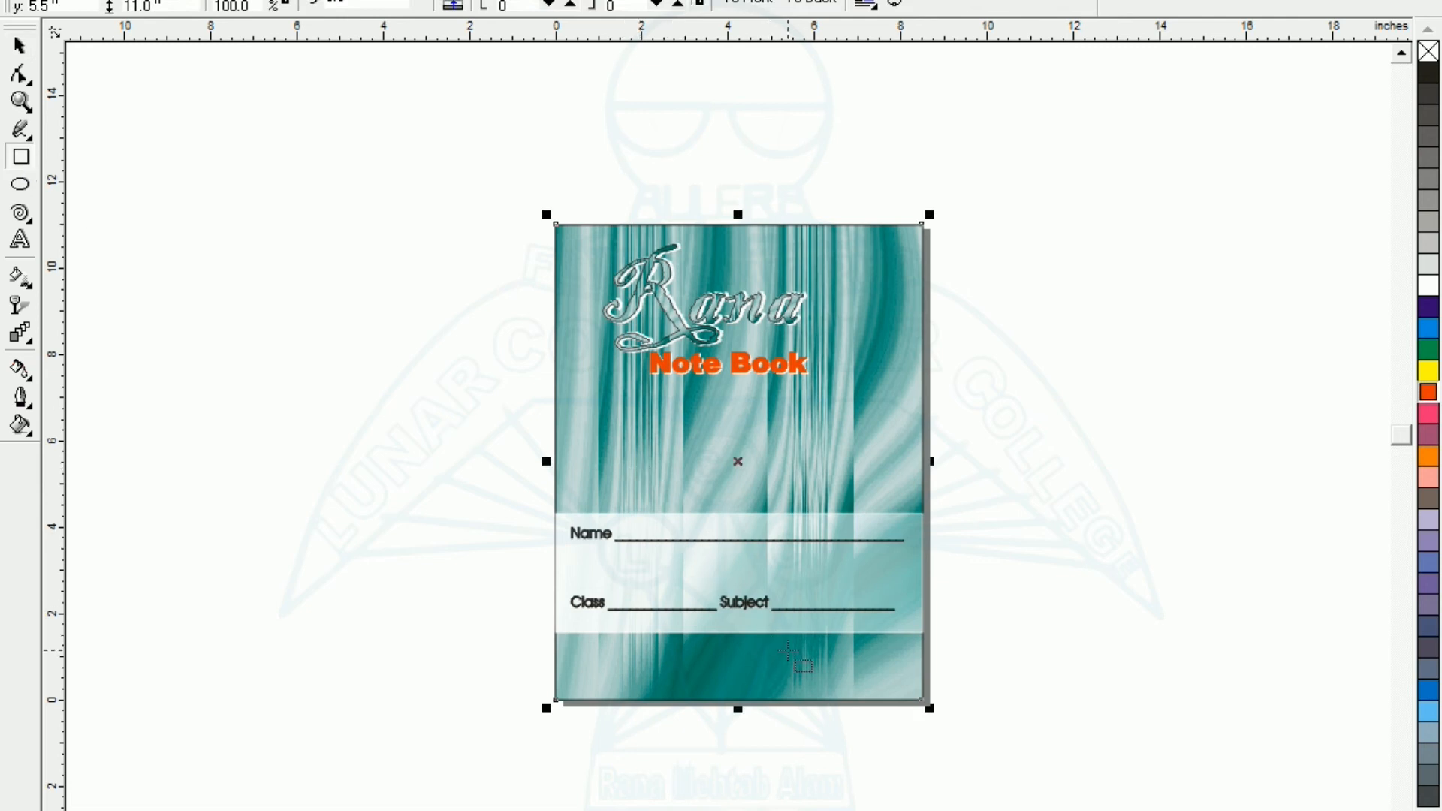
pyautogui.click(20, 46)
pyautogui.click(203, 290)
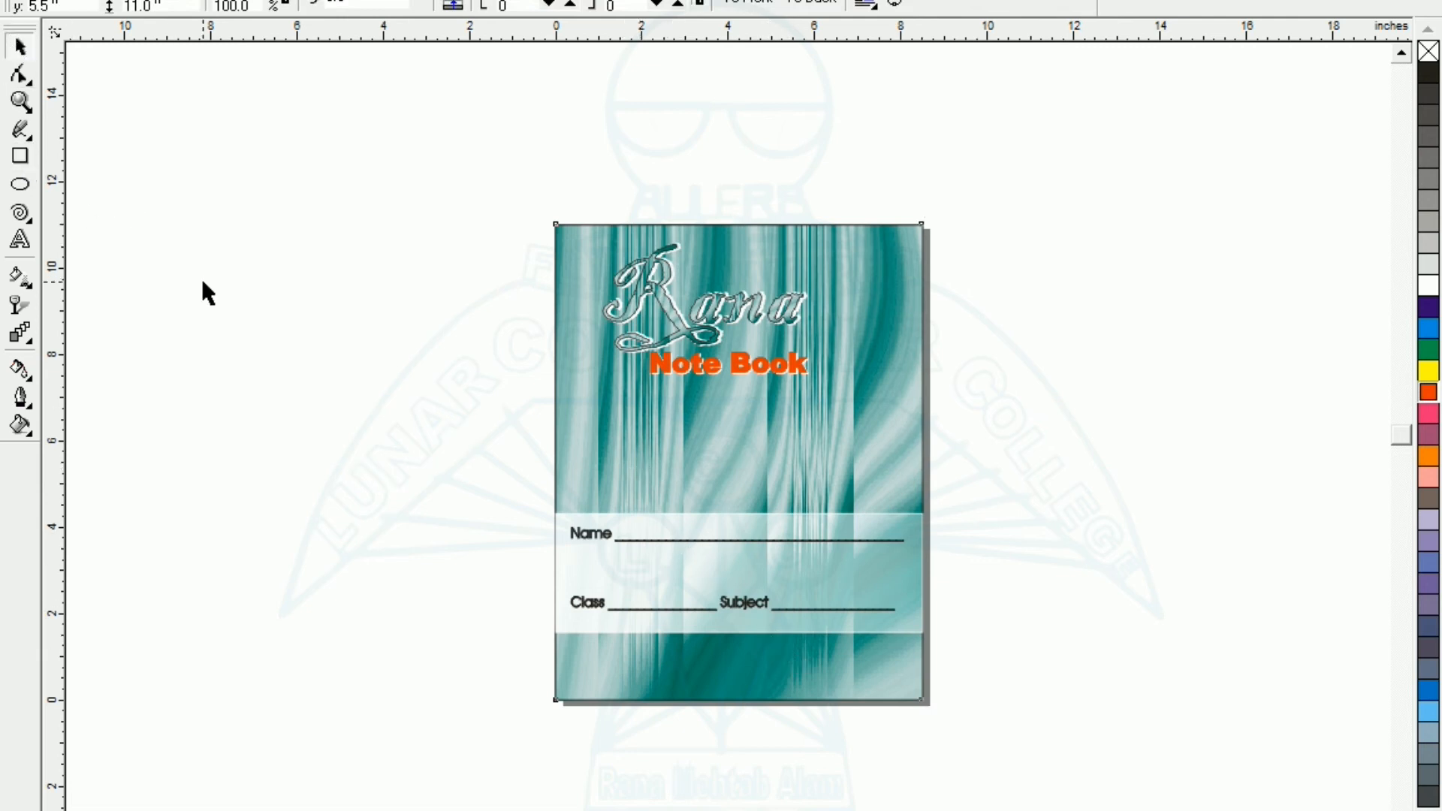
# Skew the grouped cover vertically so its right edge rises and a wedge-shaped gap opens along the page's bottom edge.
pyautogui.click(744, 453)
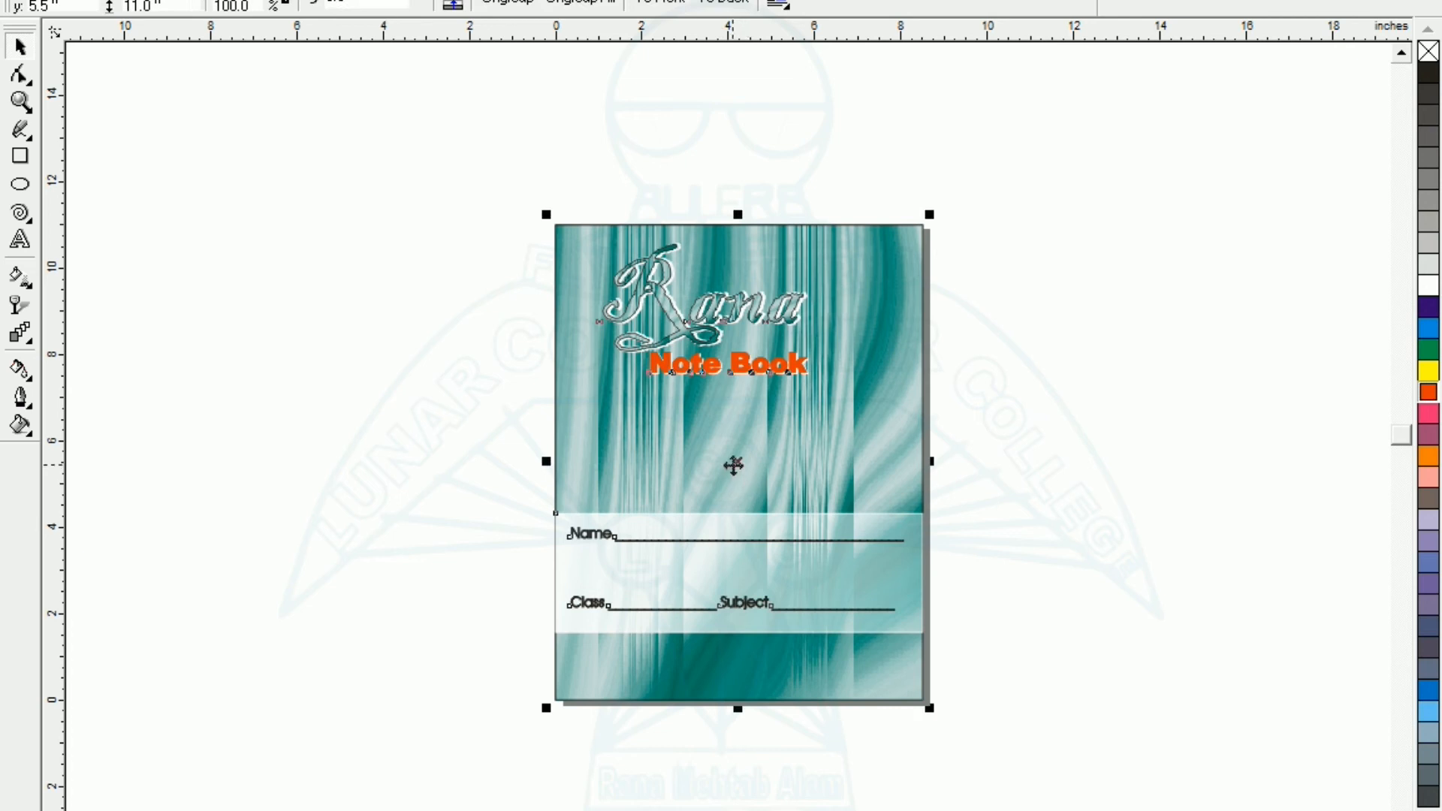
pyautogui.click(734, 465)
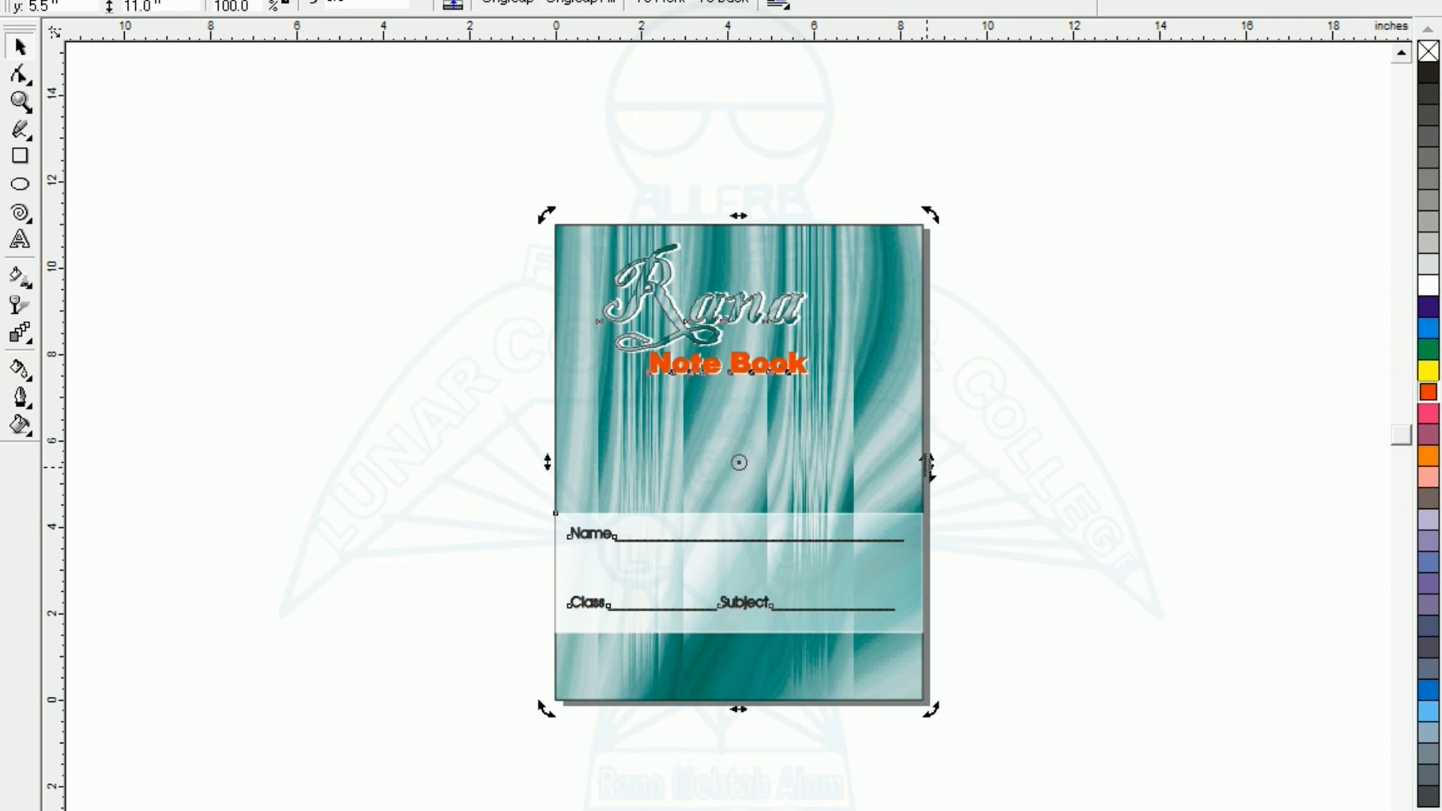
pyautogui.press('F4')
pyautogui.moveTo(1030, 445); pyautogui.dragTo(1014, 409)
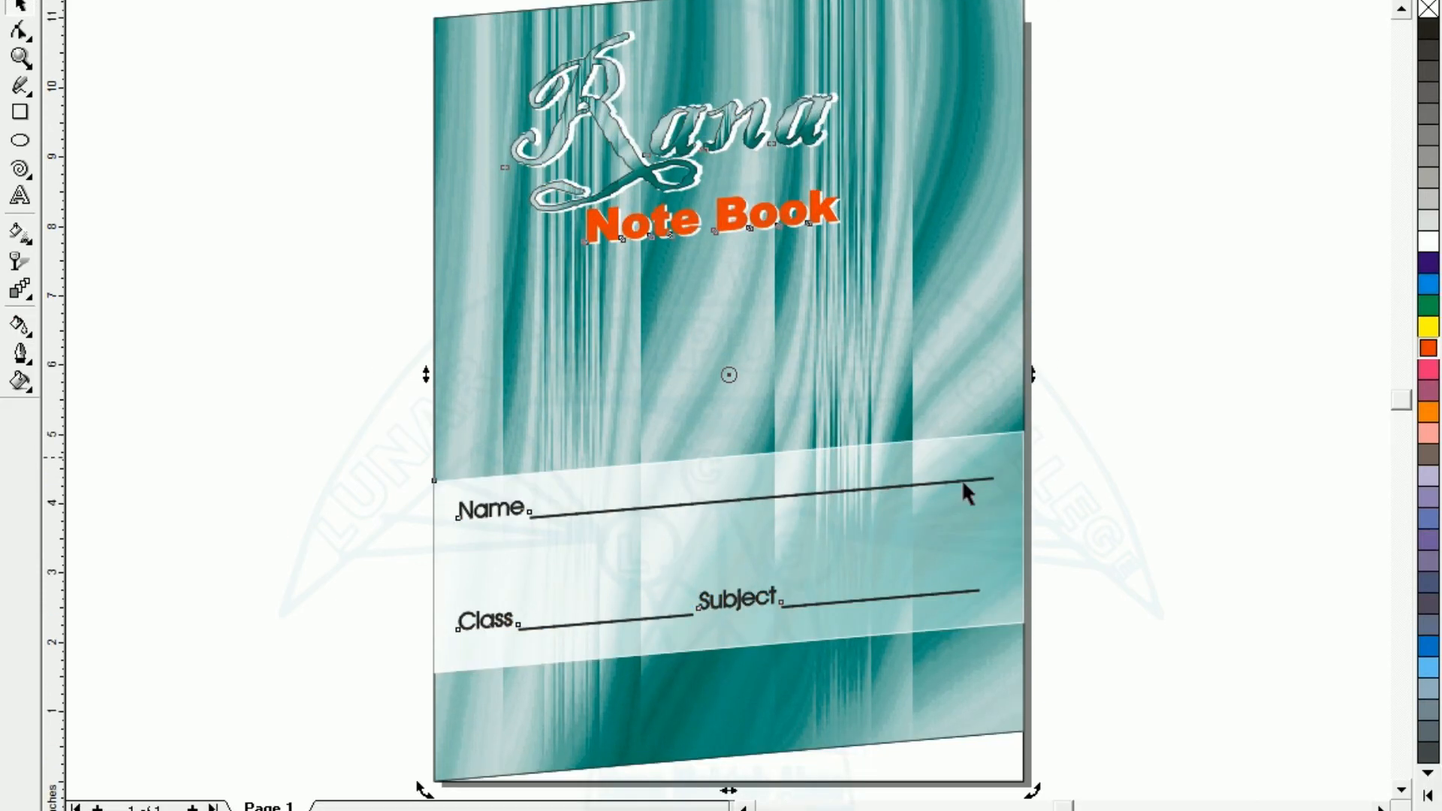
pyautogui.click(1067, 745)
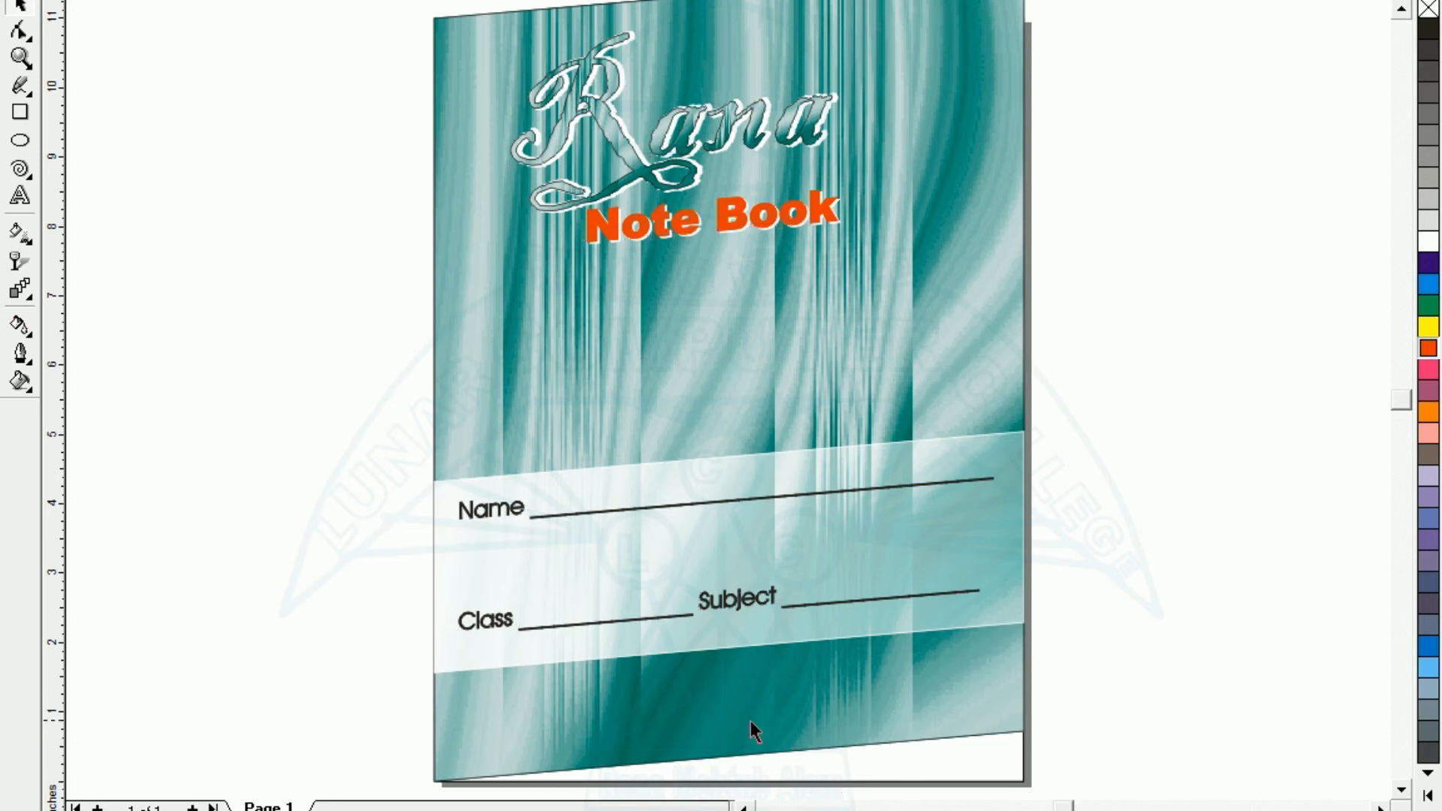
# Draw a page-wide rectangle about 0.85 inches high over the gap at the bottom of the page.
pyautogui.click(1403, 791)
pyautogui.click(1402, 791)
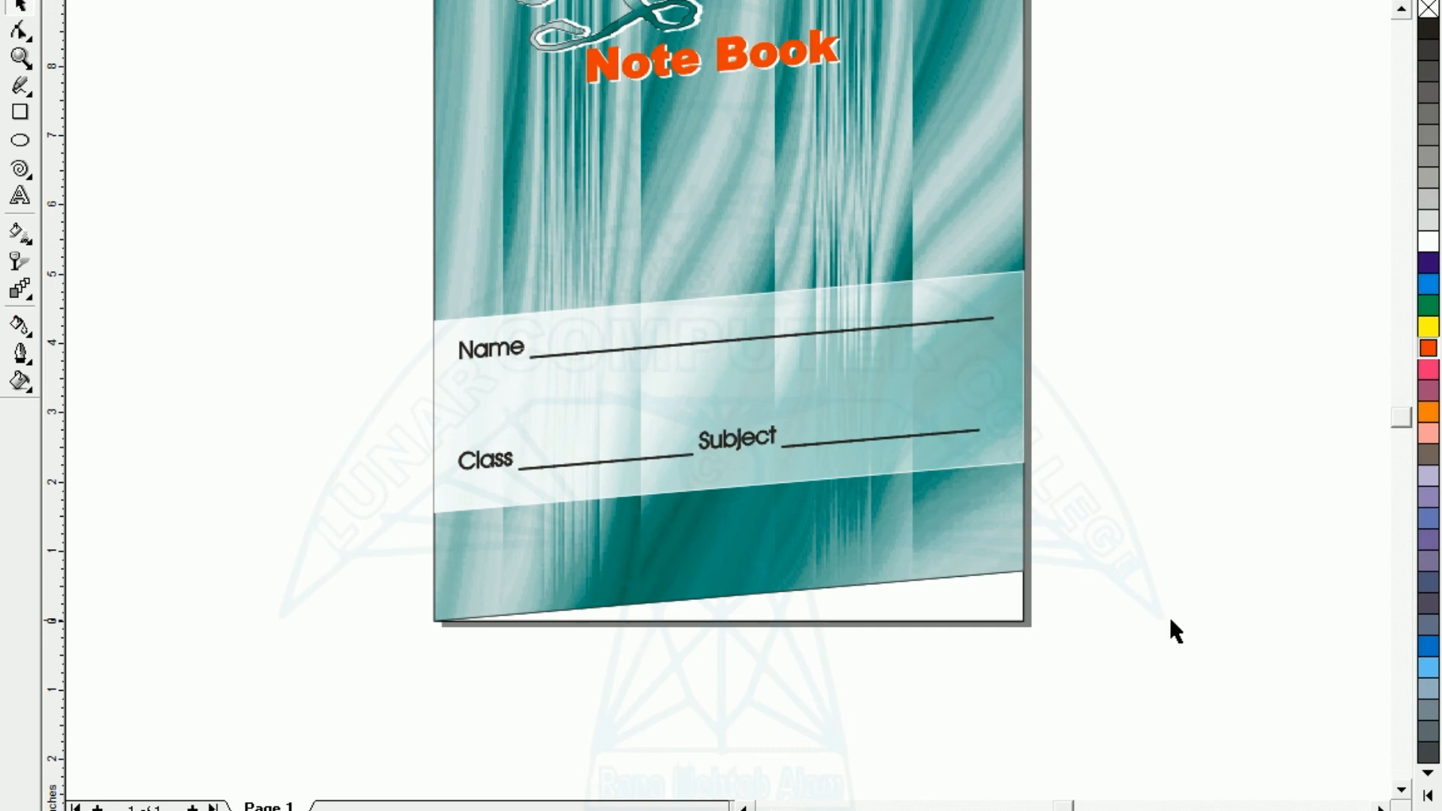
pyautogui.click(20, 112)
pyautogui.moveTo(440, 597); pyautogui.dragTo(1025, 623)
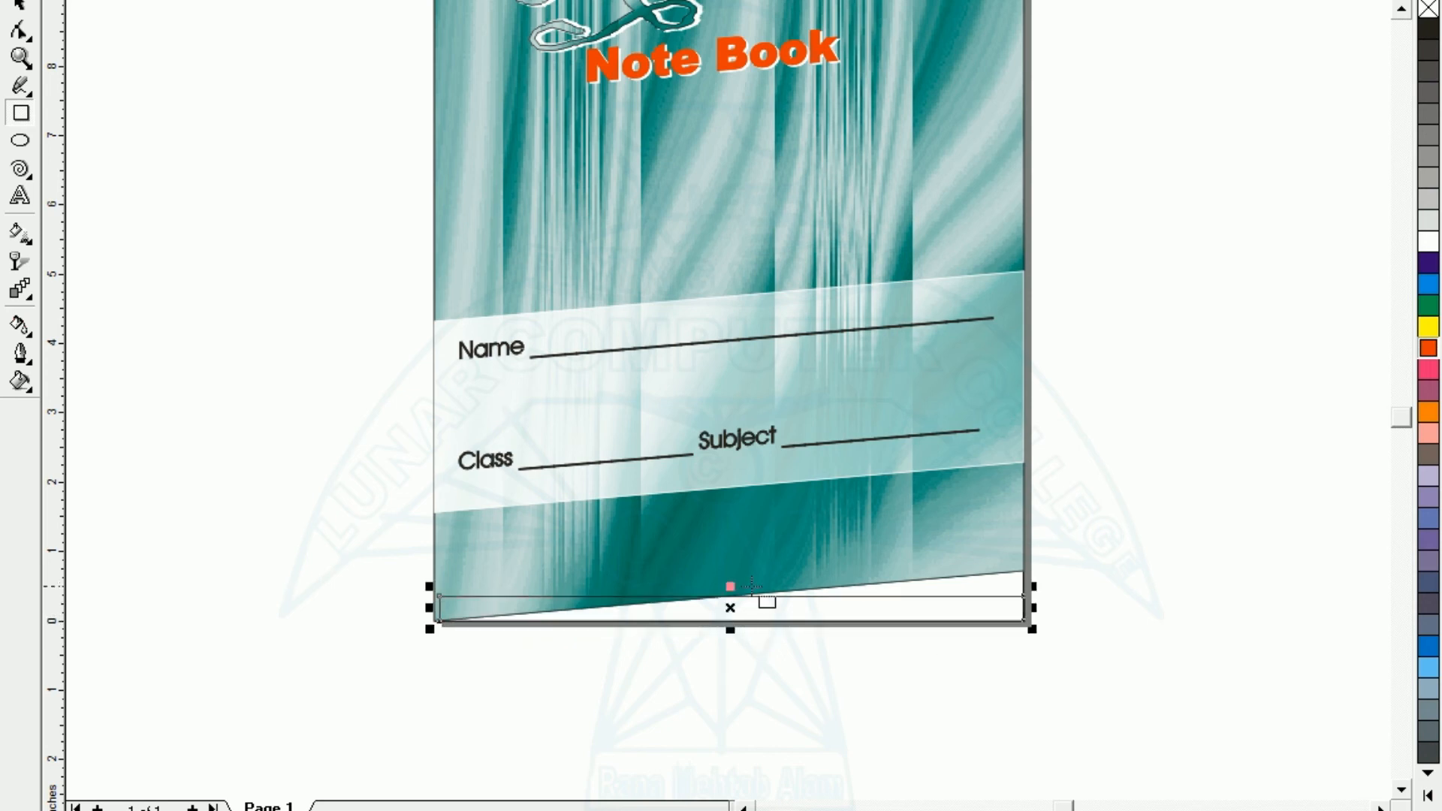
pyautogui.moveTo(730, 585); pyautogui.dragTo(731, 552)
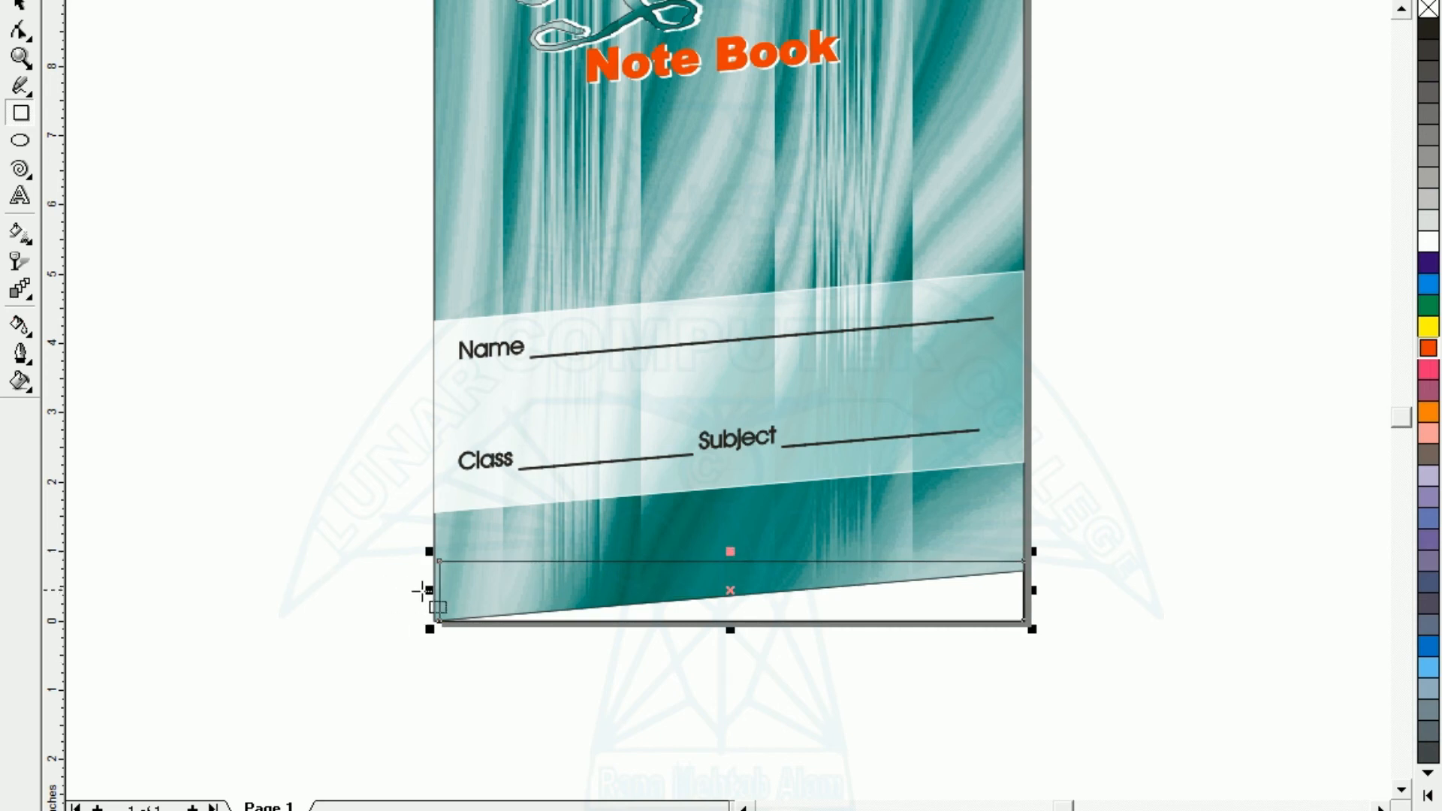
pyautogui.moveTo(427, 593); pyautogui.dragTo(423, 593)
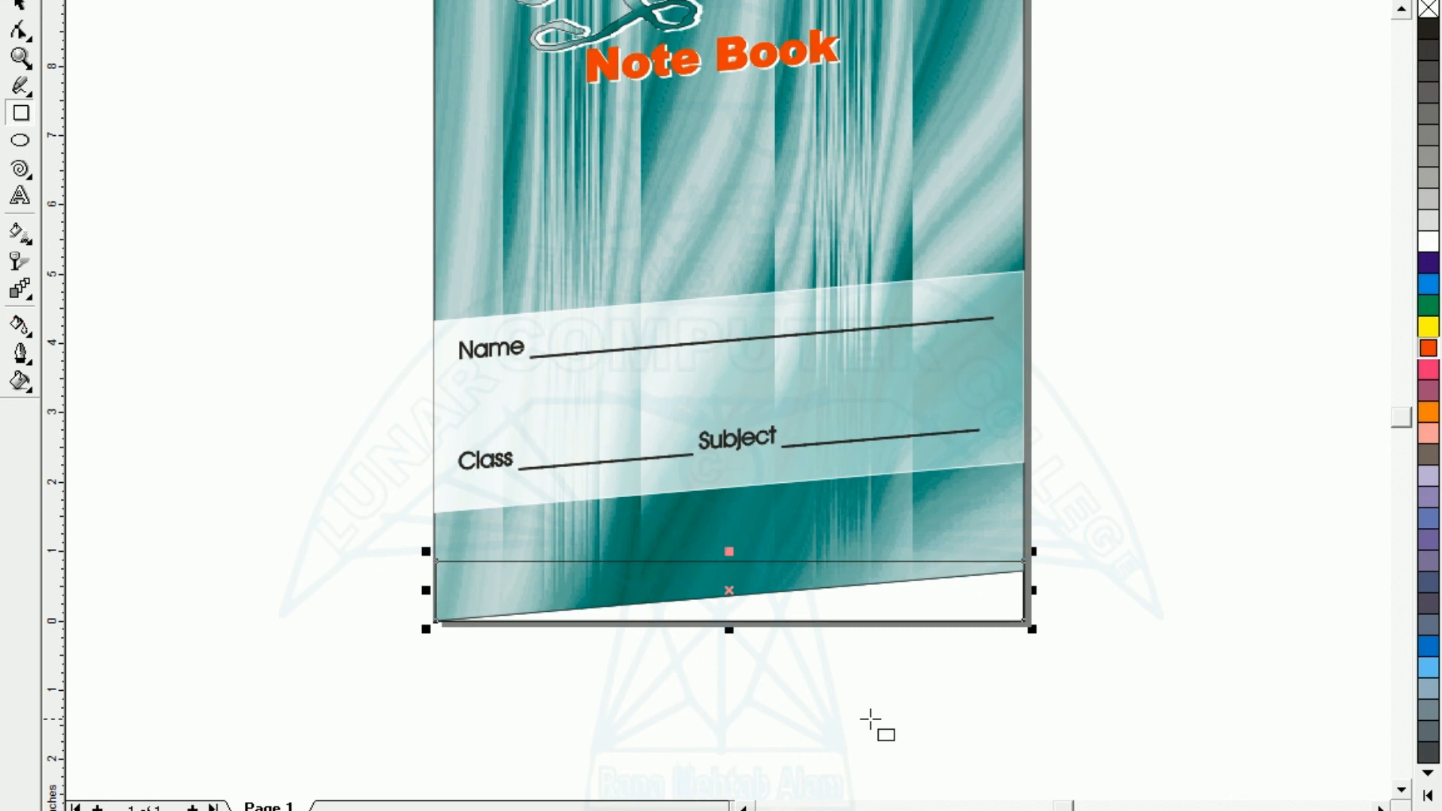
# Reshape the rectangle into a wedge matching the gap under the skewed cover, and move it below the page.
pyautogui.click(27, 37)
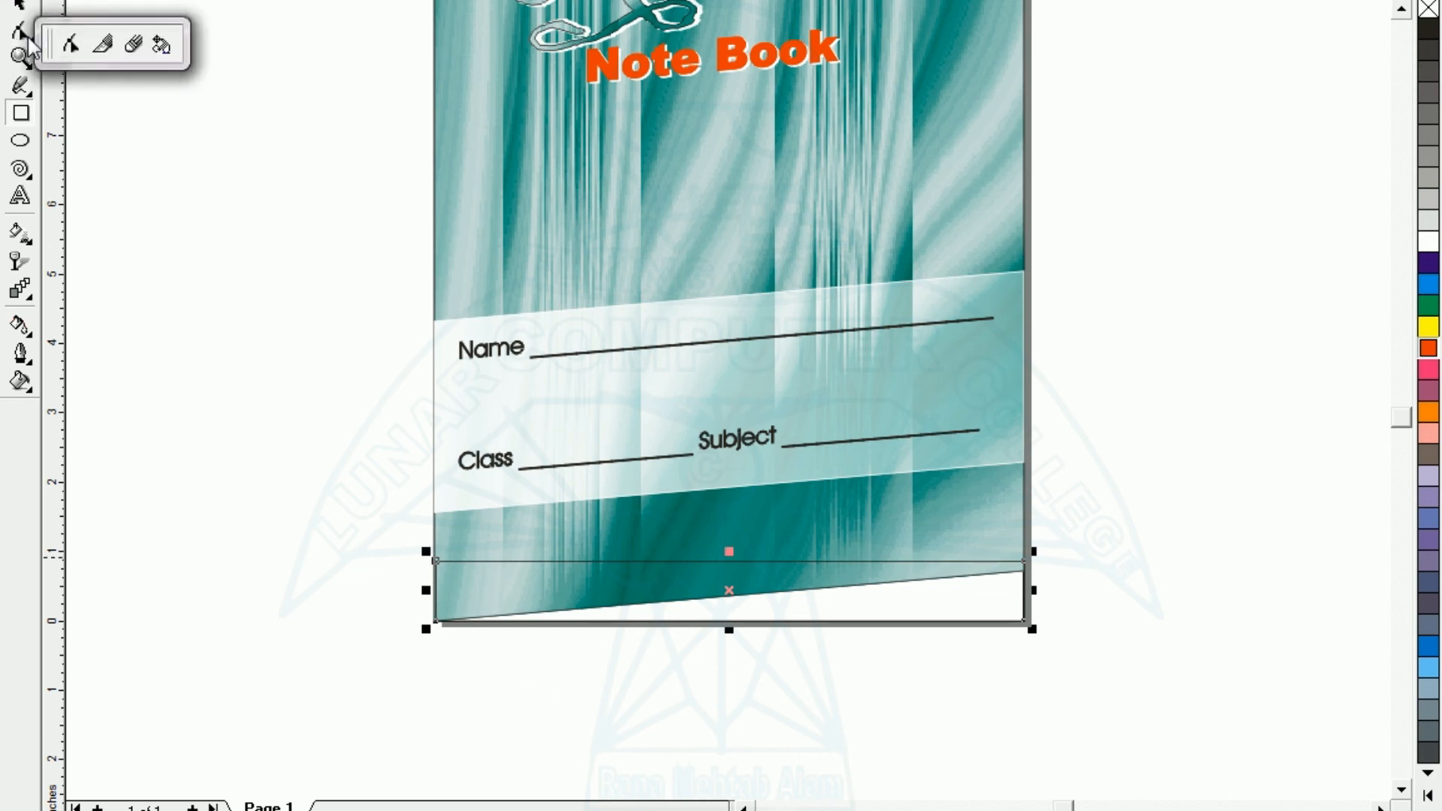
pyautogui.click(71, 44)
pyautogui.moveTo(434, 561); pyautogui.dragTo(442, 621)
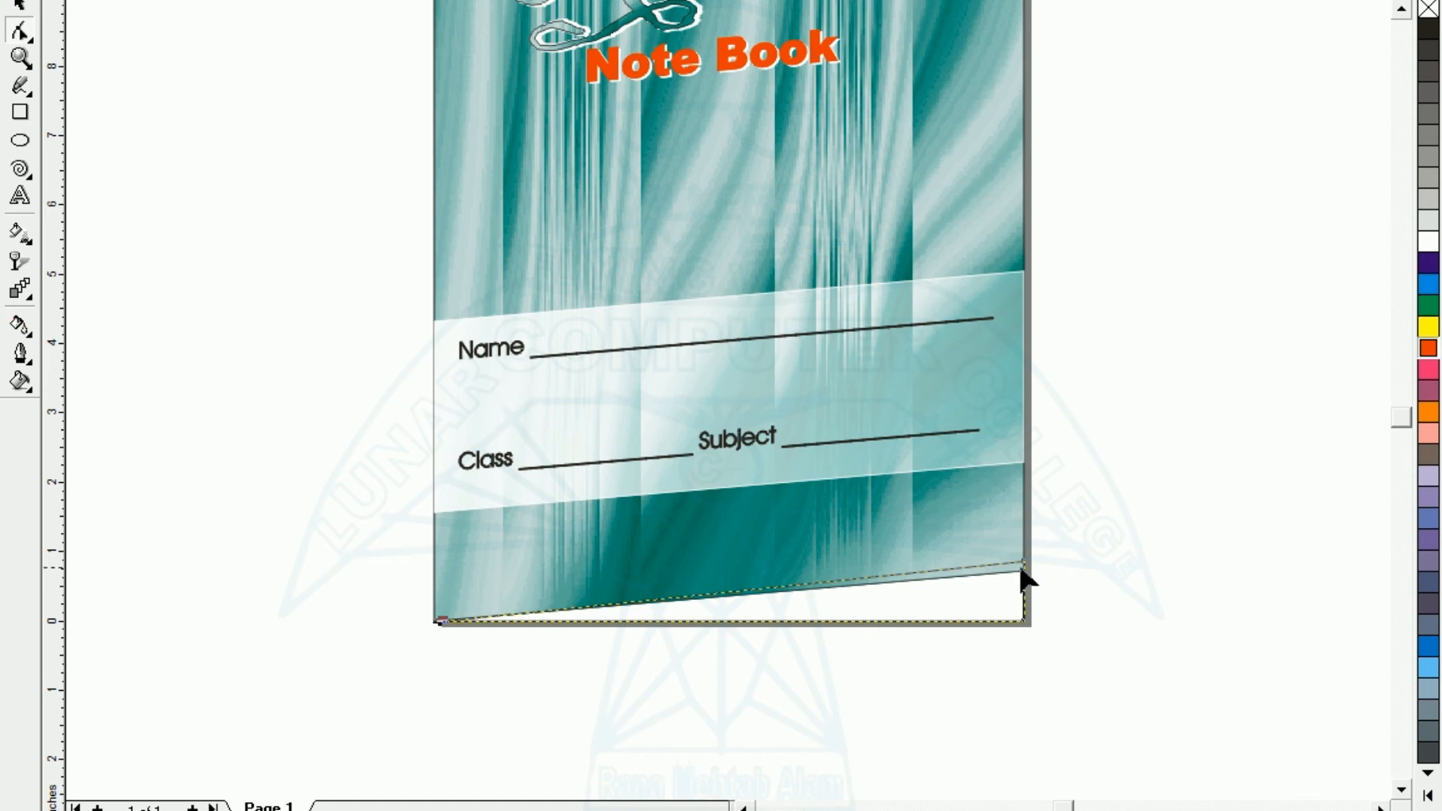
pyautogui.moveTo(1023, 562); pyautogui.dragTo(1023, 573)
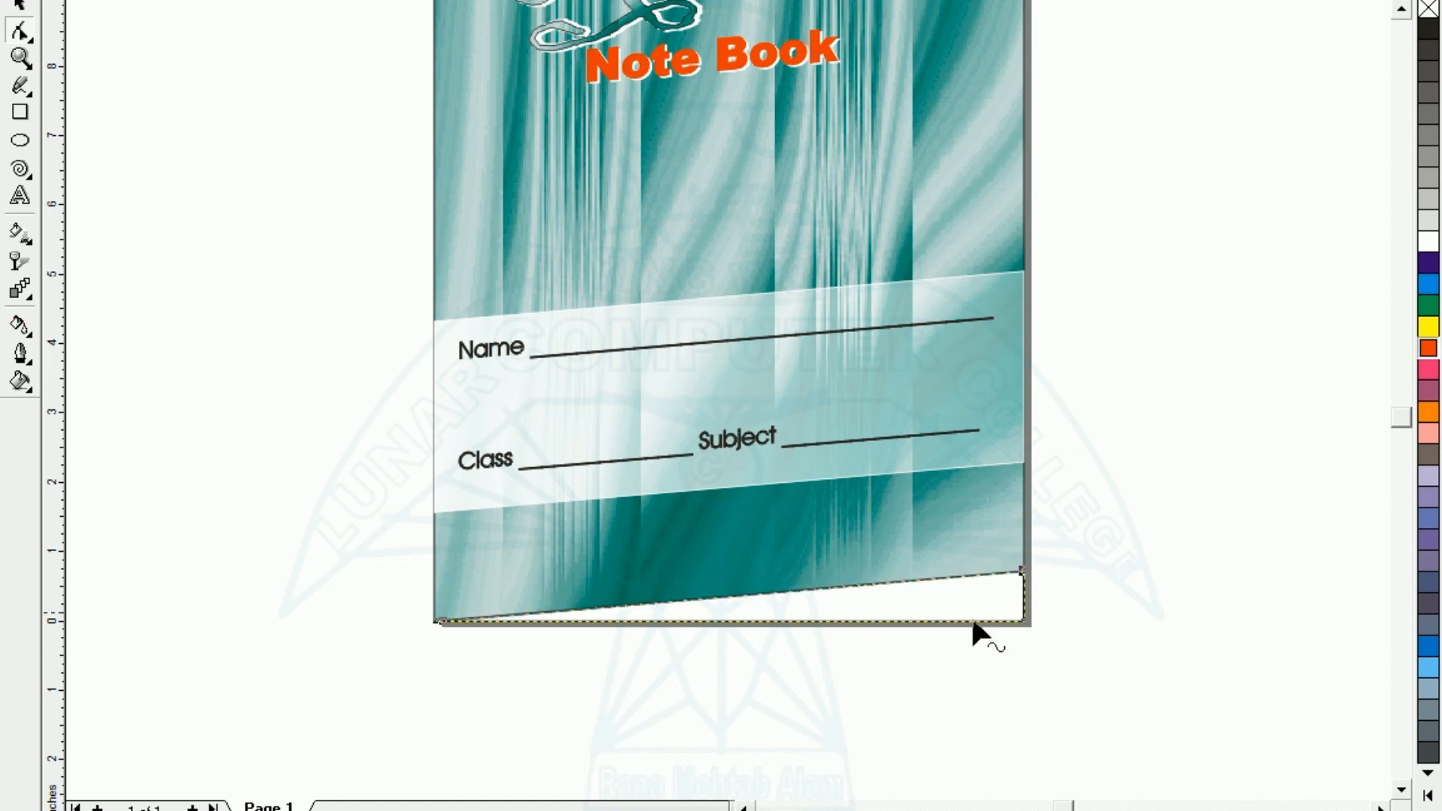
pyautogui.click(17, 10)
pyautogui.moveTo(792, 617); pyautogui.dragTo(792, 717)
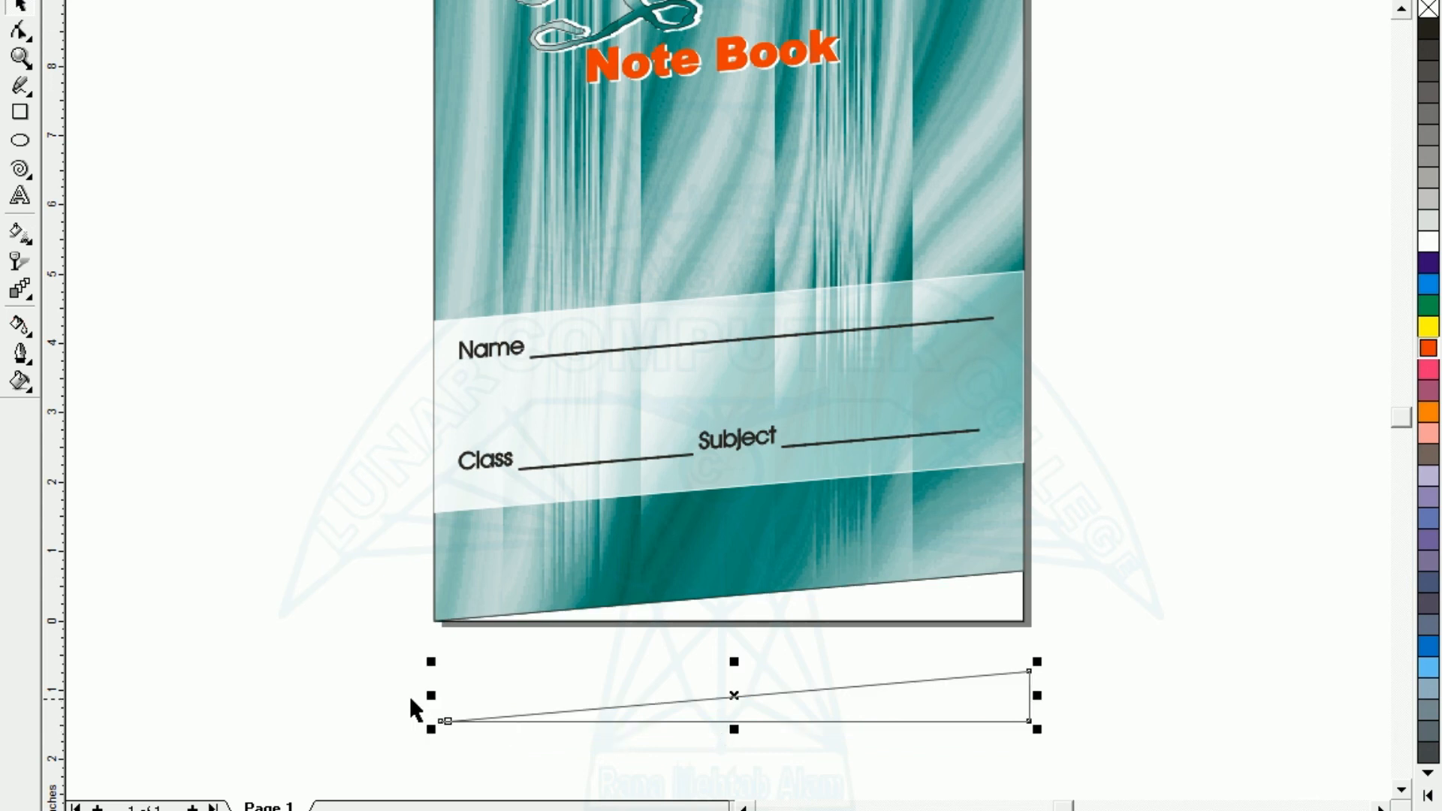
# Draw a straight horizontal line across the wedge's base and duplicate it slightly above, extending past both ends.
pyautogui.click(20, 87)
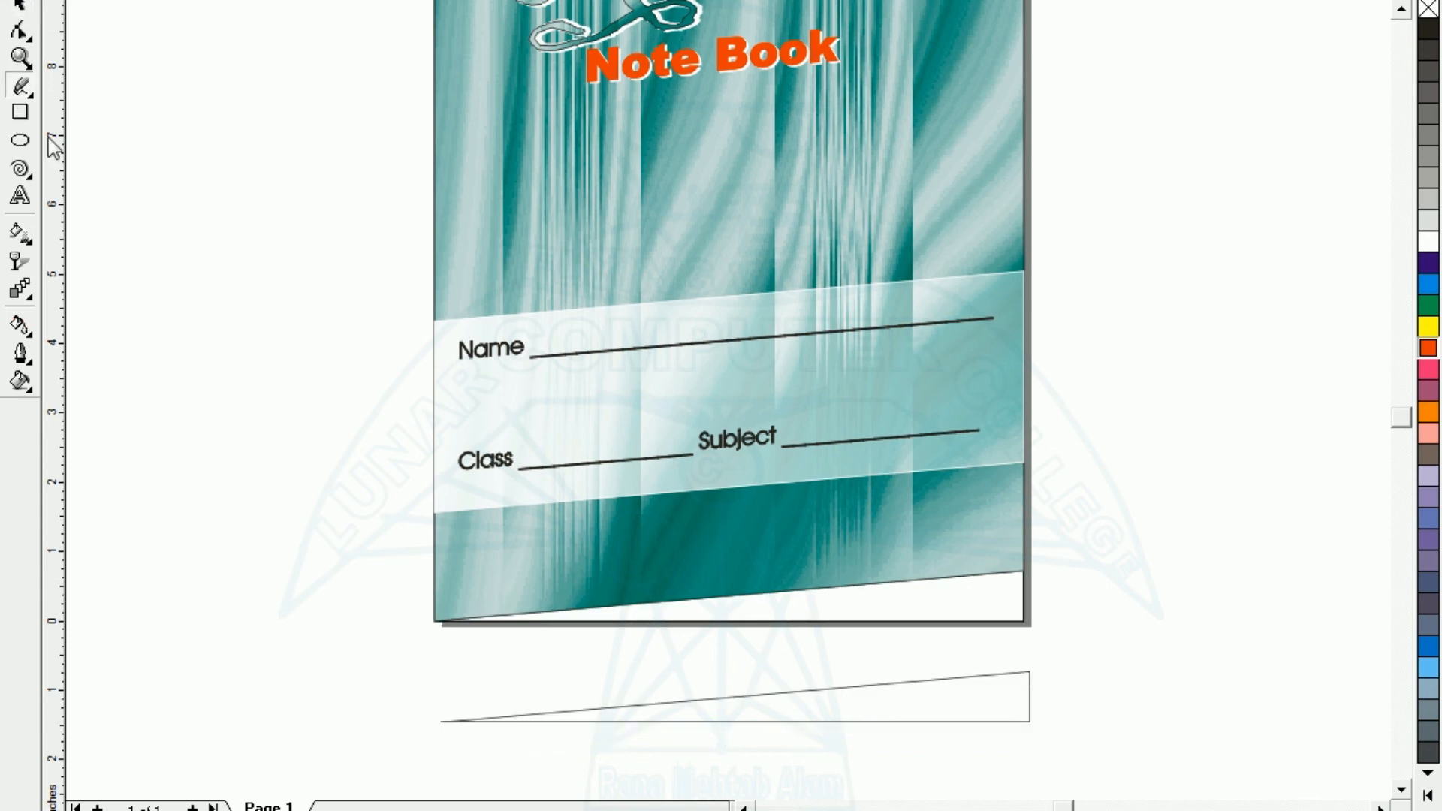
pyautogui.click(1041, 718)
pyautogui.keyDown('ctrl'); pyautogui.click(384, 764); pyautogui.keyUp('ctrl')
pyautogui.moveTo(711, 718); pyautogui.dragTo(712, 713)
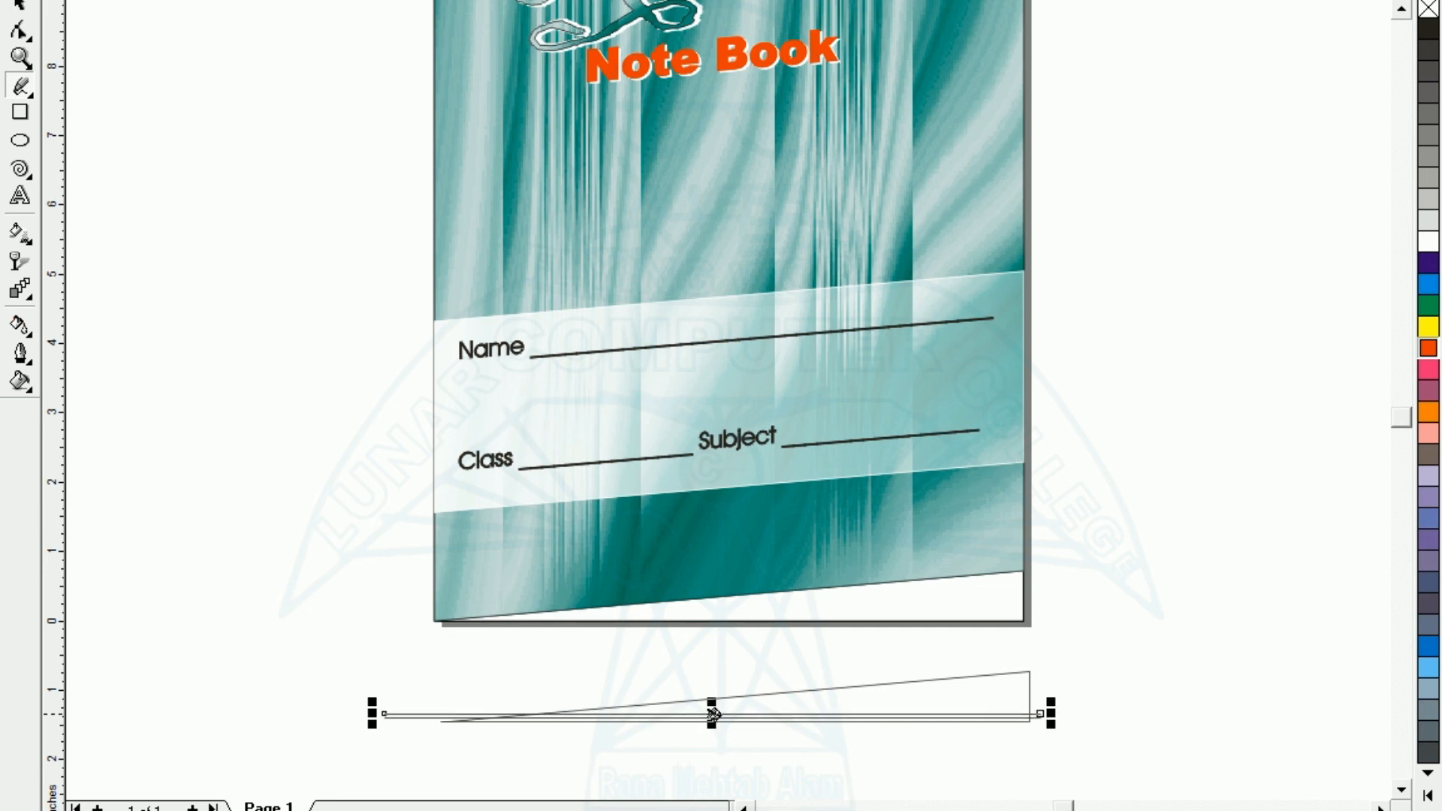
# Repeat the line duplication upward until evenly spaced horizontal lines cover the wedge's full height.
pyautogui.hotkey('ctrl', 'r')
pyautogui.hotkey('ctrl', 'r')
pyautogui.hotkey('ctrl', 'r')
pyautogui.hotkey('ctrl', 'r')
pyautogui.hotkey('ctrl', 'r')
pyautogui.hotkey('ctrl', 'r')
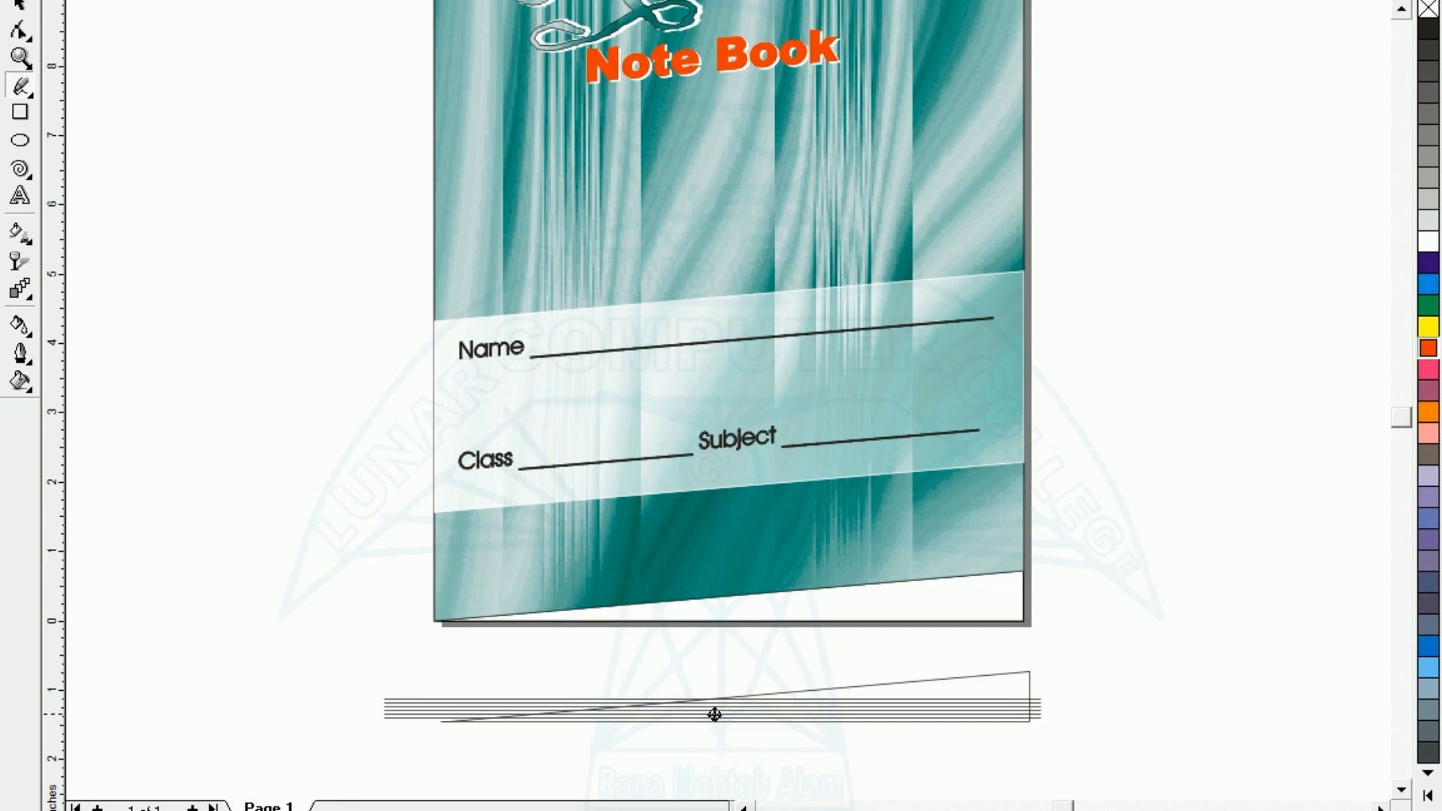
pyautogui.hotkey('ctrl', 'r')
pyautogui.hotkey('ctrl', 'r')
pyautogui.hotkey('ctrl', 'r')
pyautogui.hotkey('ctrl', 'r')
pyautogui.hotkey('ctrl', 'r')
pyautogui.hotkey('ctrl', 'r')
pyautogui.hotkey('ctrl', 'r')
pyautogui.hotkey('ctrl', 'r')
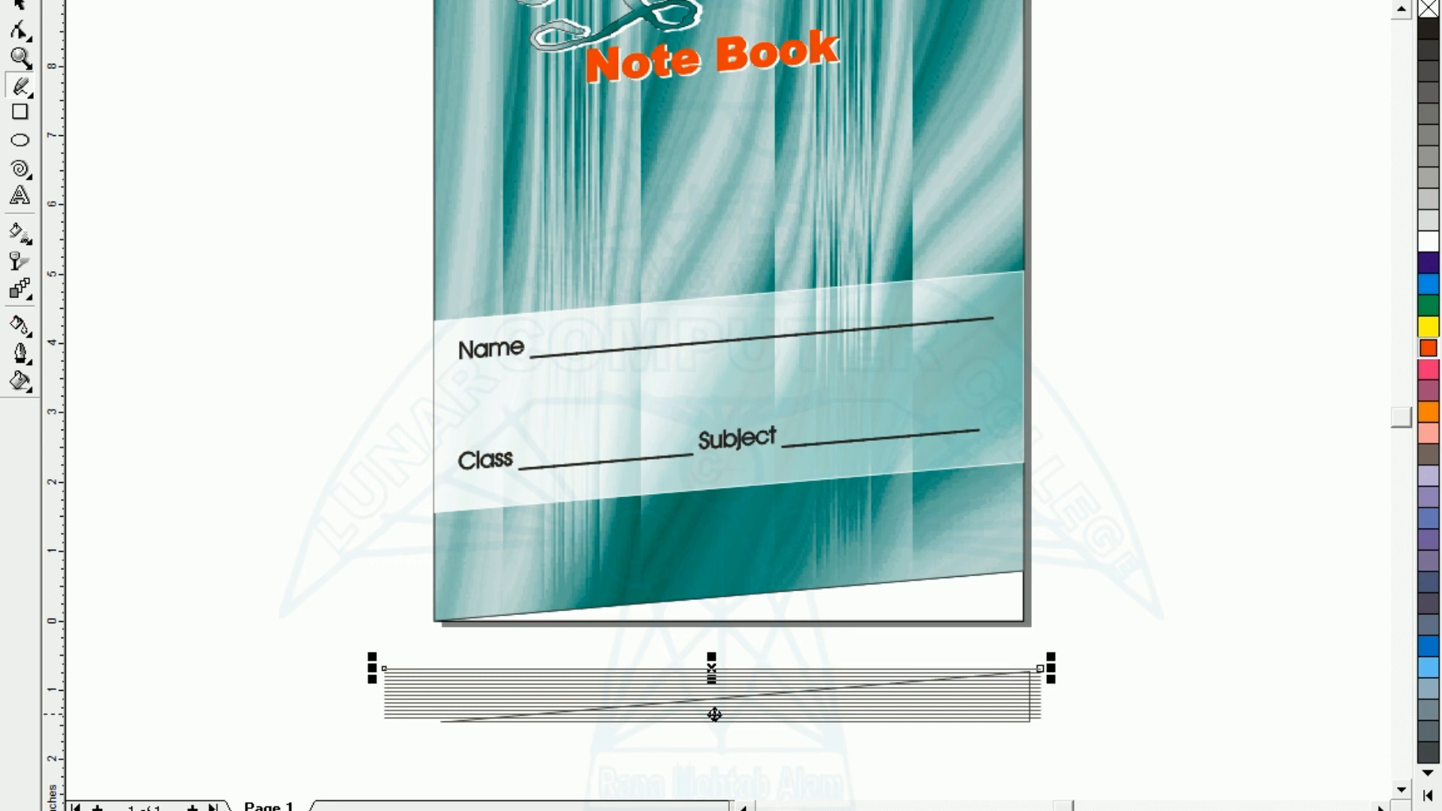
pyautogui.click(19, 6)
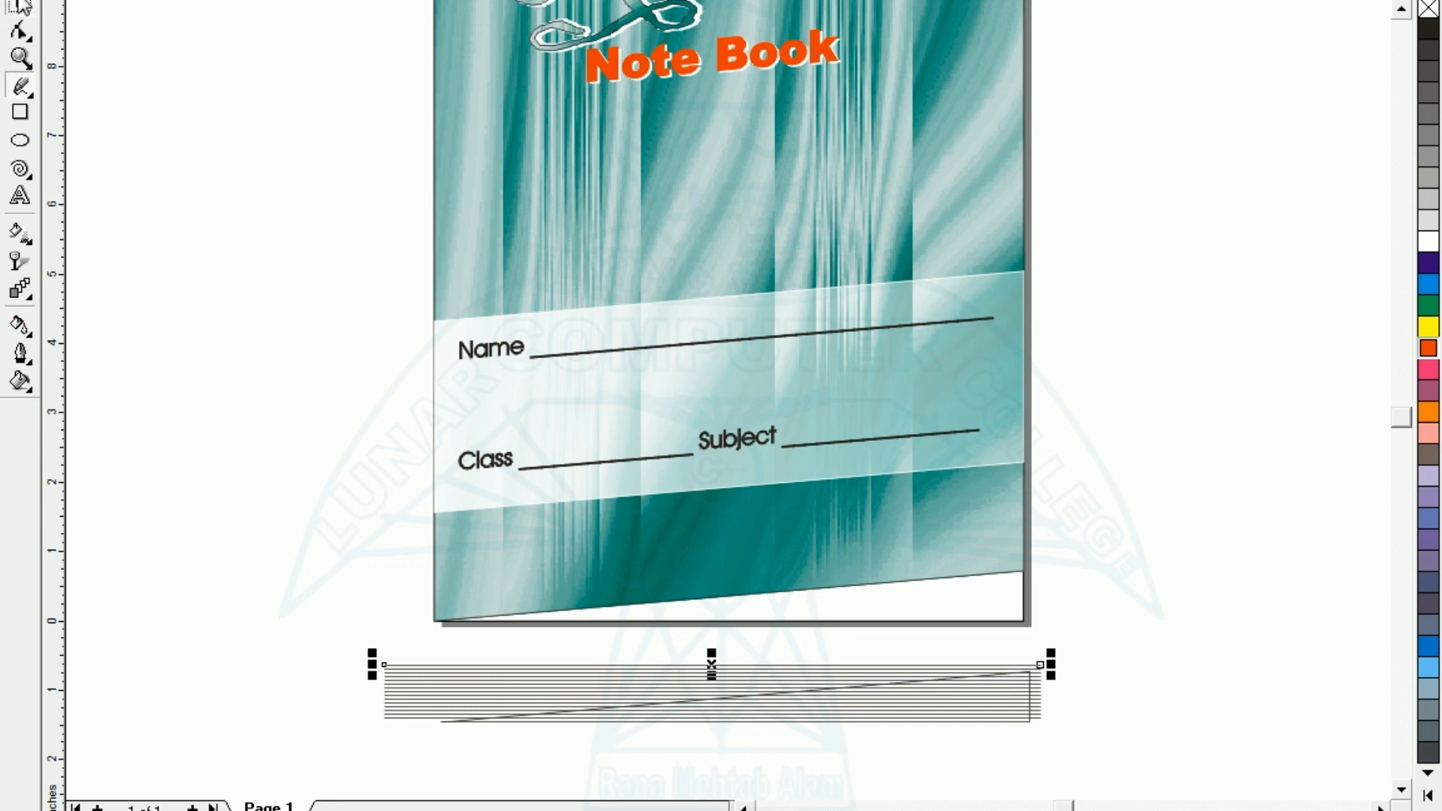
# Trim the wedge with the horizontal lines to slice it into page-like strips, and move the sliced wedge clear of the lines.
pyautogui.scroll(-2, 187, 583)
pyautogui.moveTo(187, 451); pyautogui.dragTo(1175, 680)
pyautogui.click(793, 115)
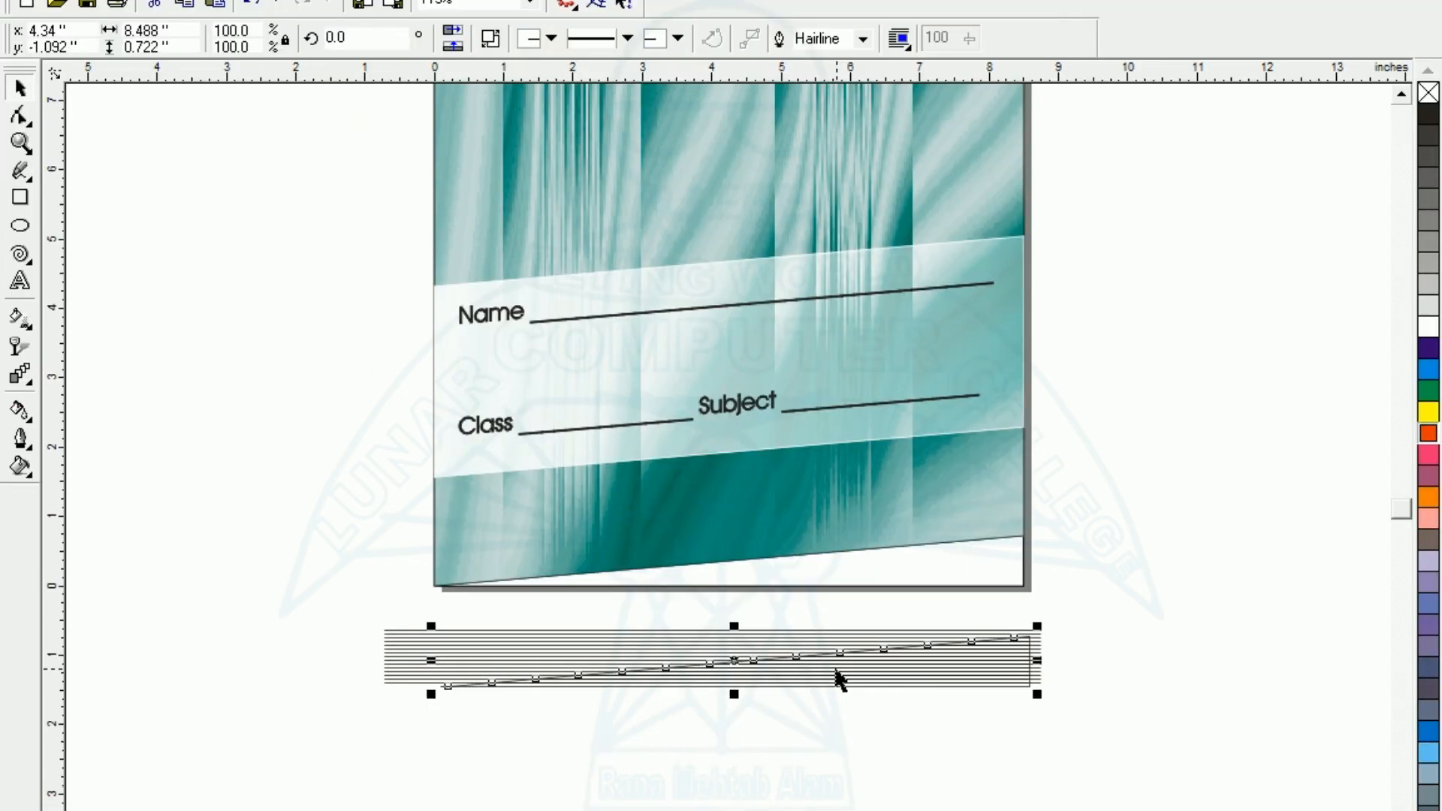
pyautogui.moveTo(834, 751); pyautogui.dragTo(948, 810)
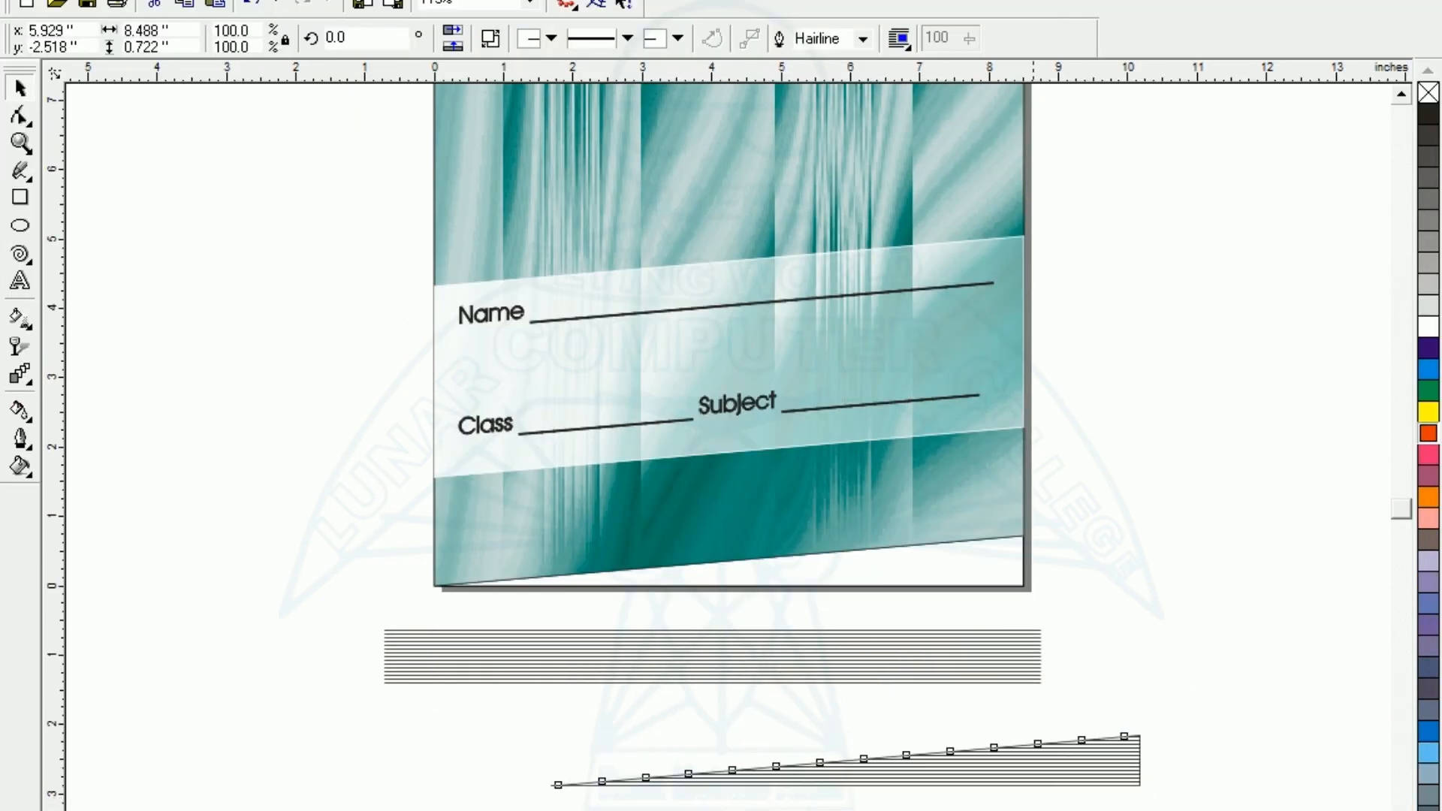
pyautogui.click(1160, 810)
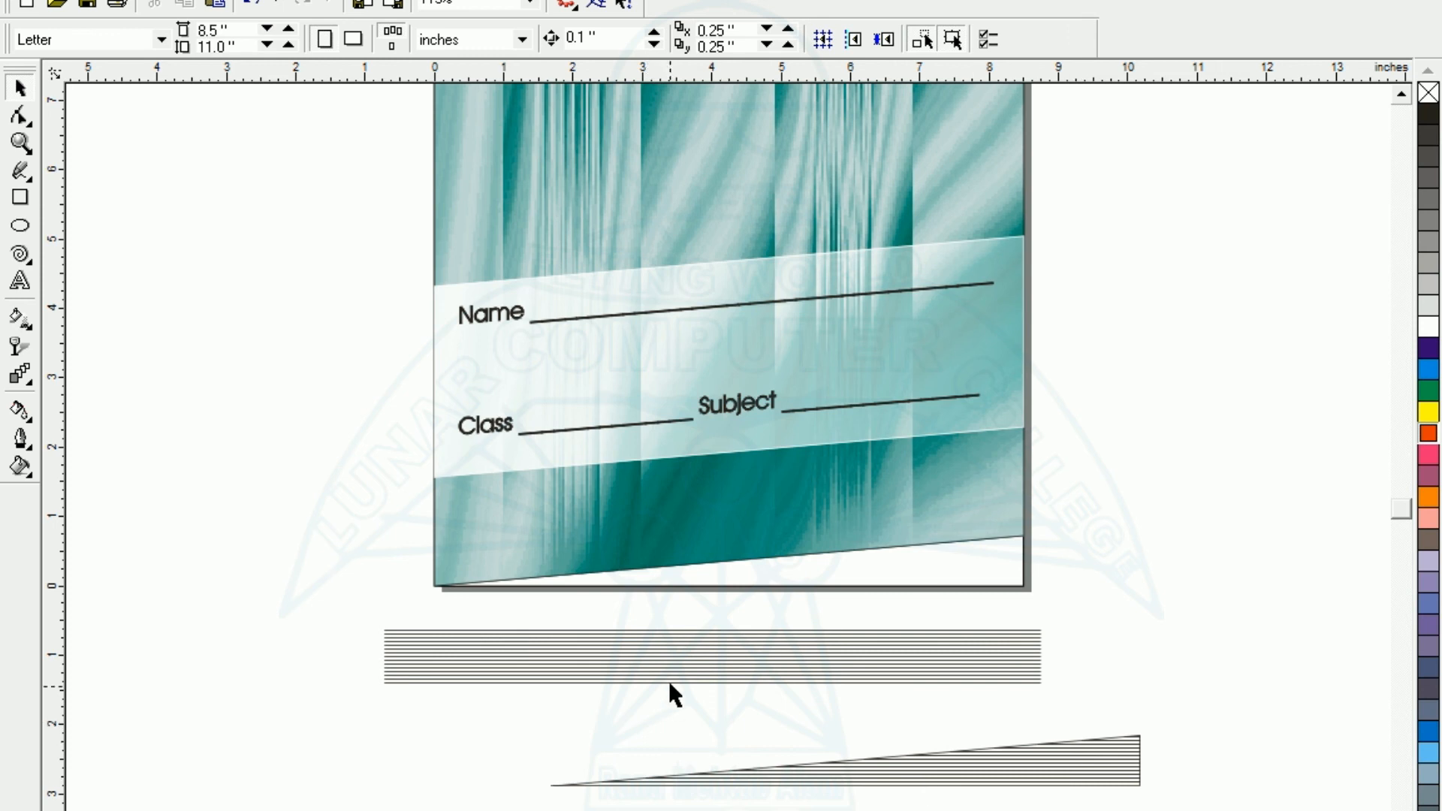
# Delete the leftover horizontal lines and place the sliced wedge in the gap beneath the skewed cover.
pyautogui.moveTo(308, 596); pyautogui.dragTo(1107, 680)
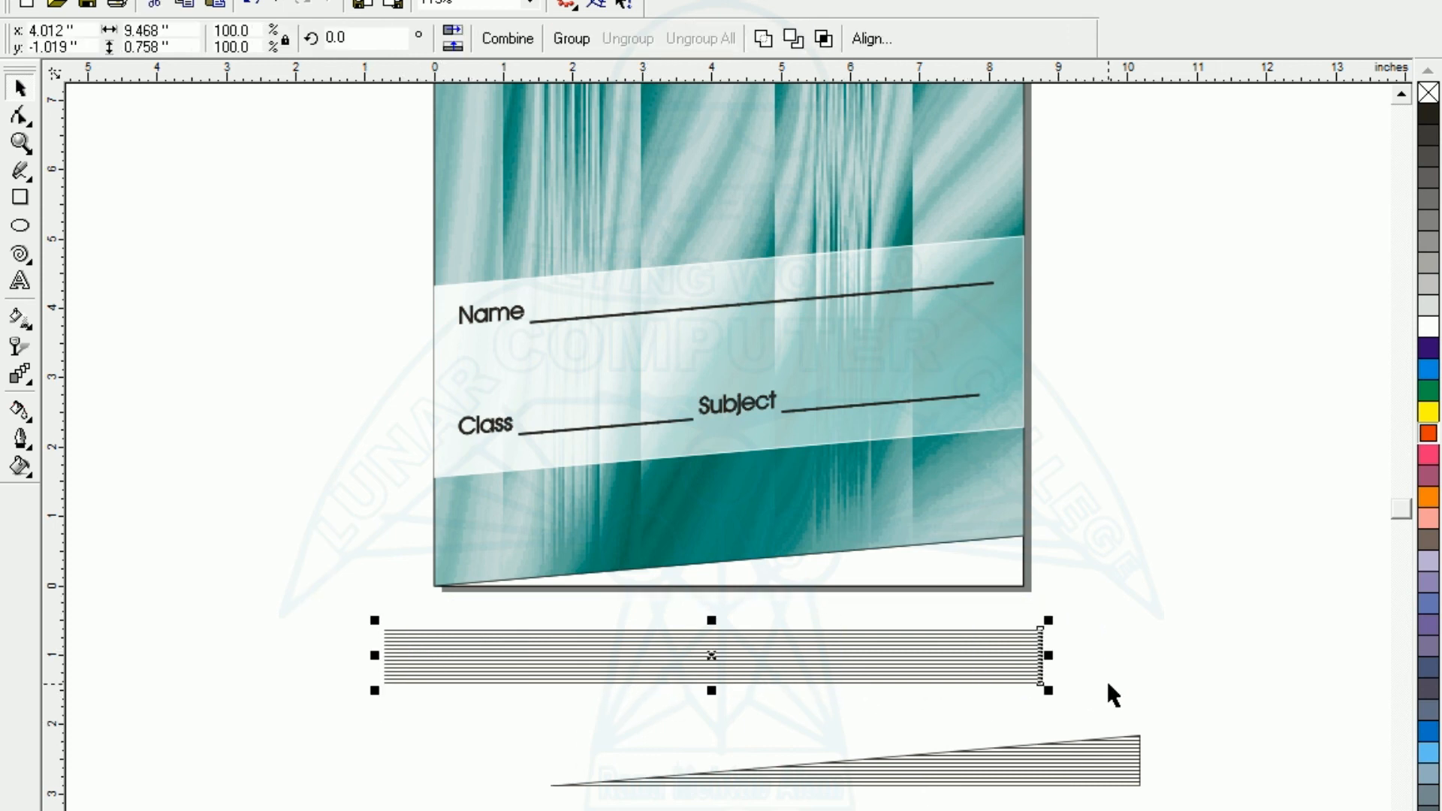
pyautogui.press('Delete')
pyautogui.moveTo(1028, 776)
pyautogui.mouseDown()
pyautogui.moveTo(905, 634)
pyautogui.moveTo(909, 572)
pyautogui.mouseUp()
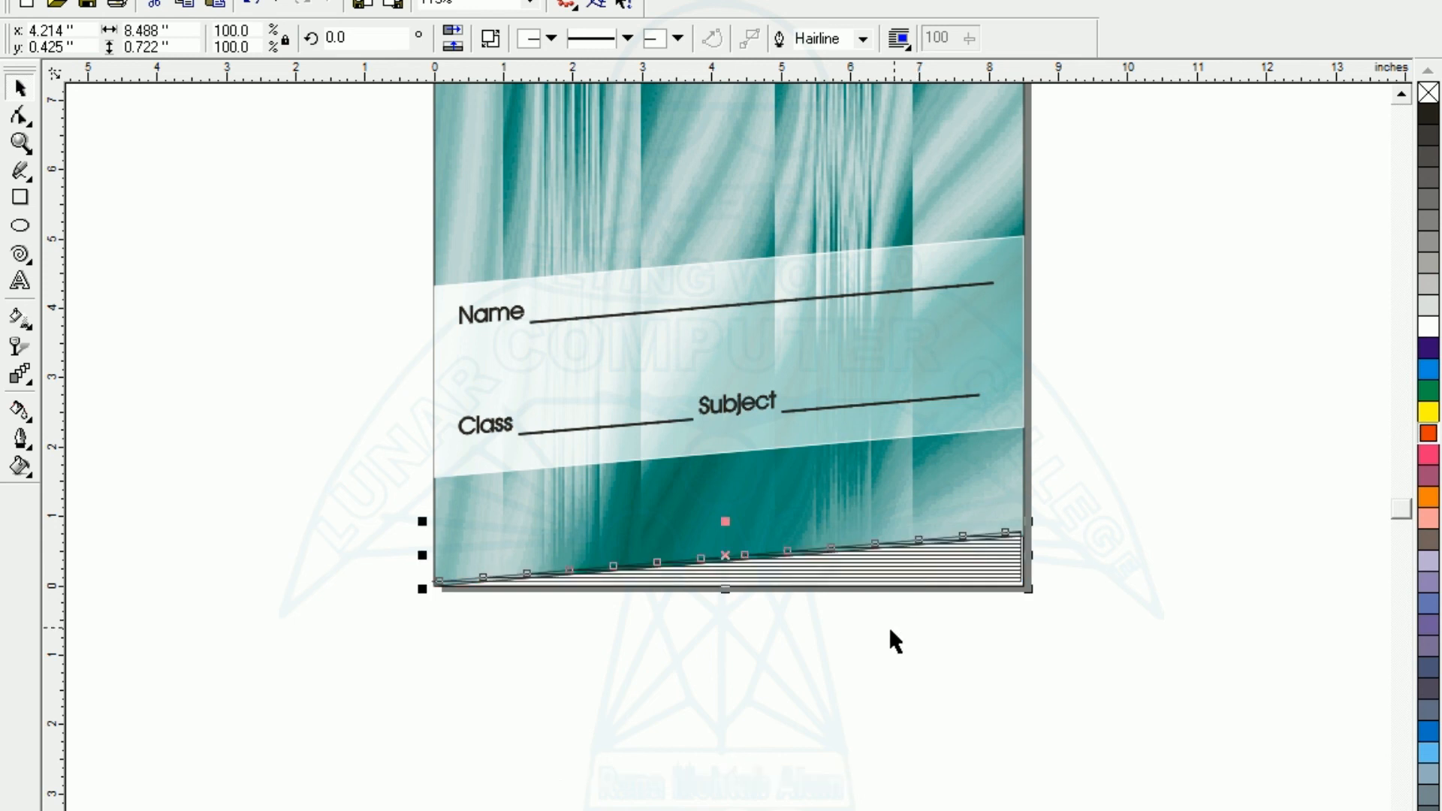
pyautogui.click(888, 690)
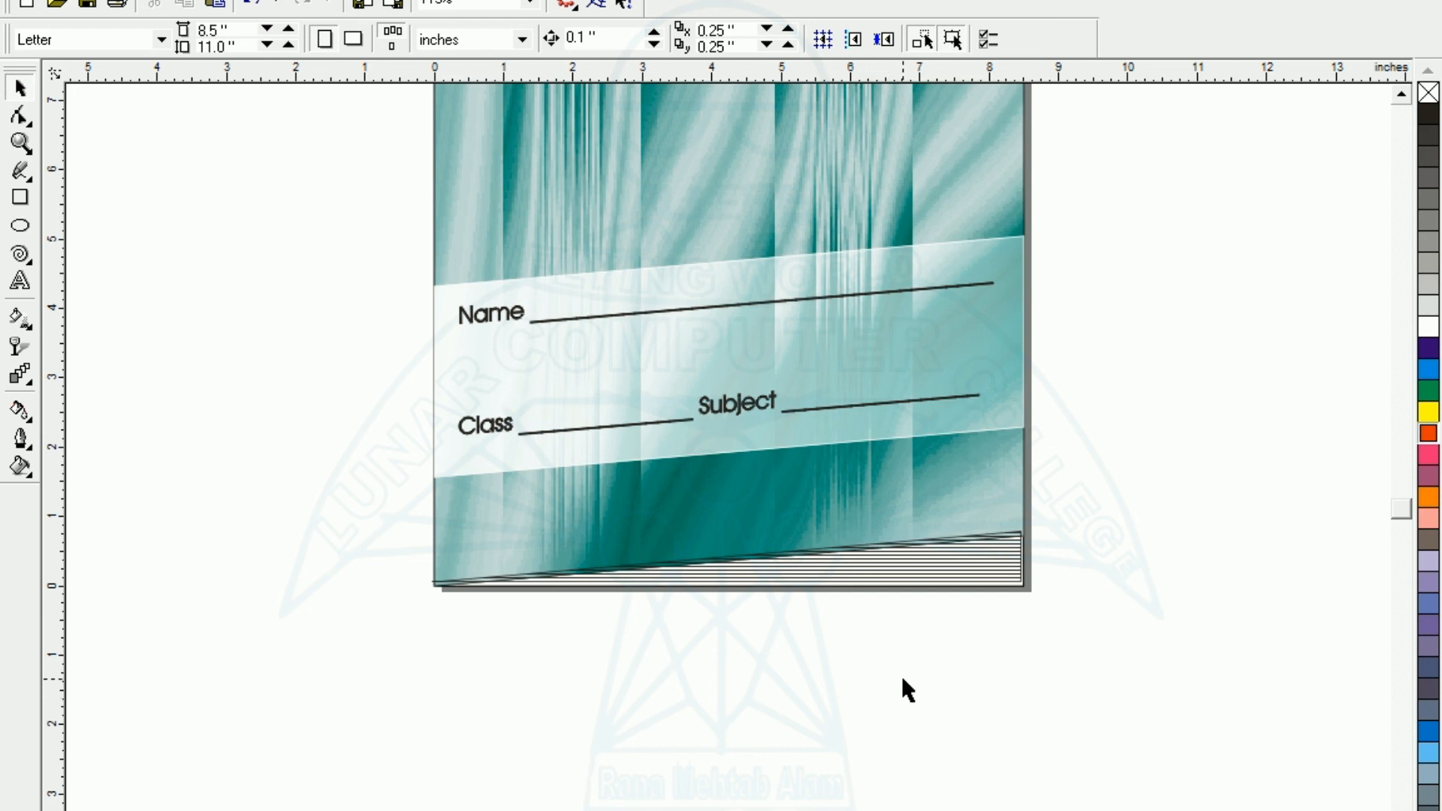
# Reduce the sliced wedge's height slightly from its upper edge so it fits beneath the cover's slanted bottom edge.
pyautogui.click(911, 582)
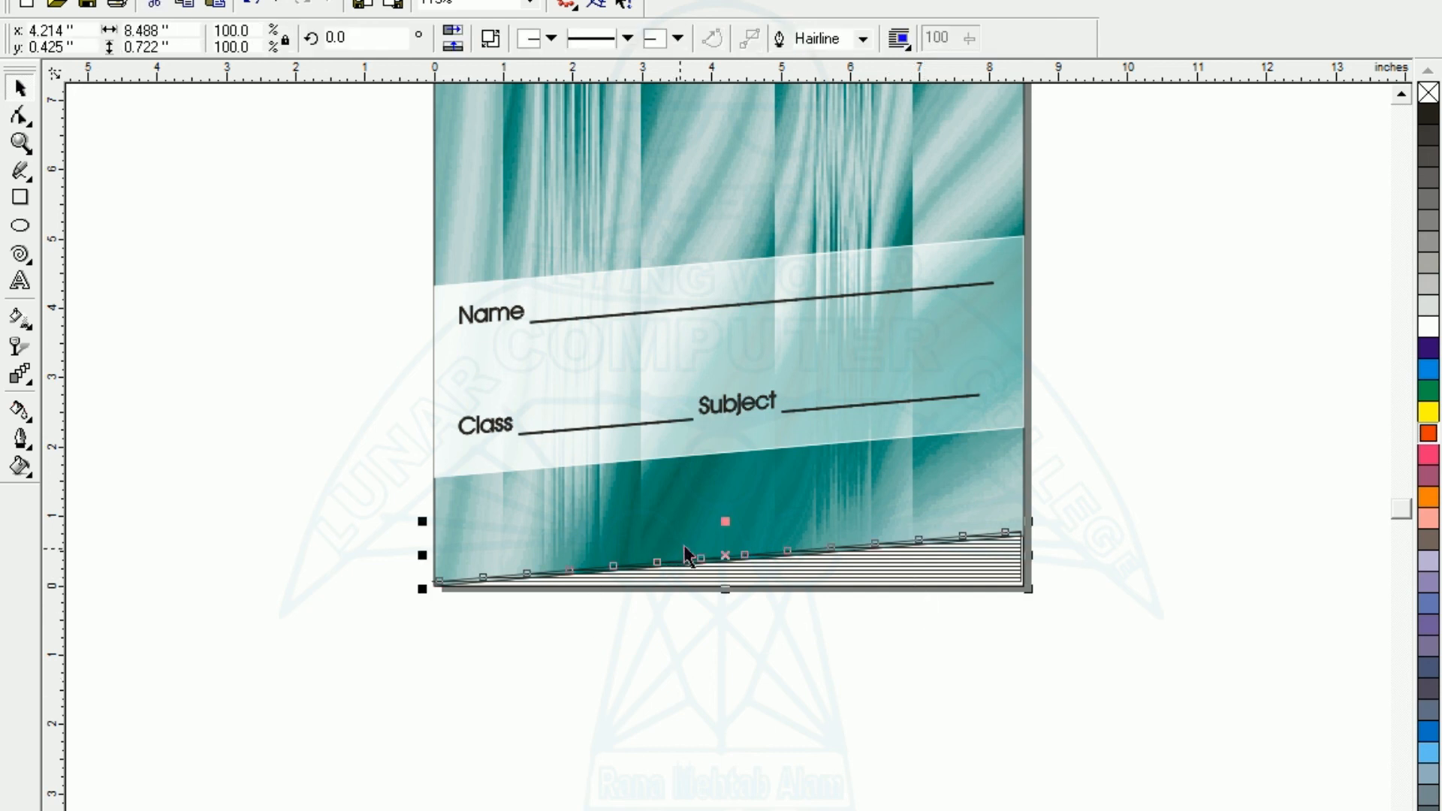
pyautogui.click(726, 532)
pyautogui.click(737, 582)
pyautogui.moveTo(727, 518); pyautogui.dragTo(727, 525)
pyautogui.click(718, 625)
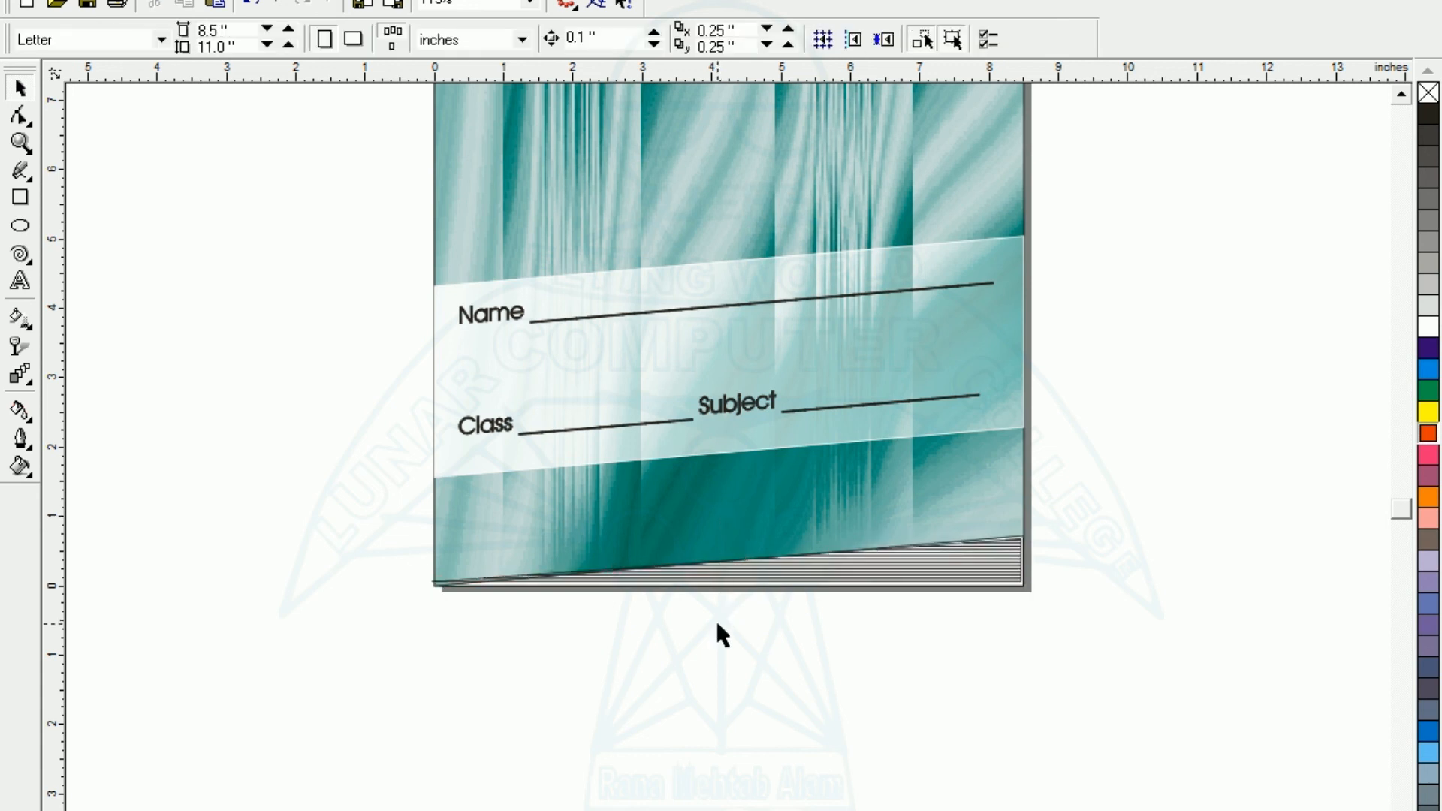